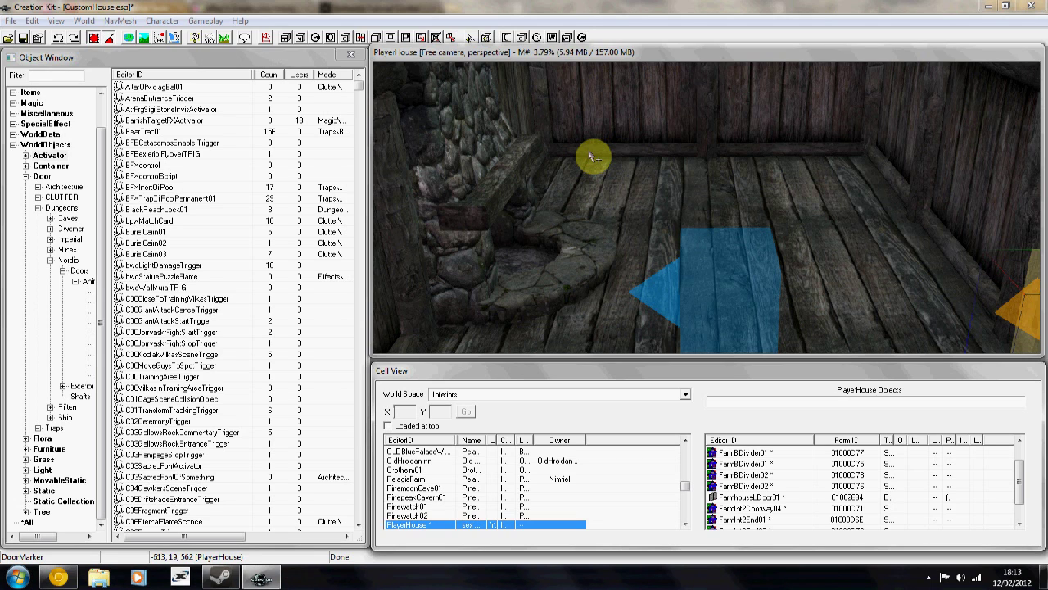
Filter the object list by "table" across all object categories.
{"action": "left_click", "coordinate": [69, 74]}
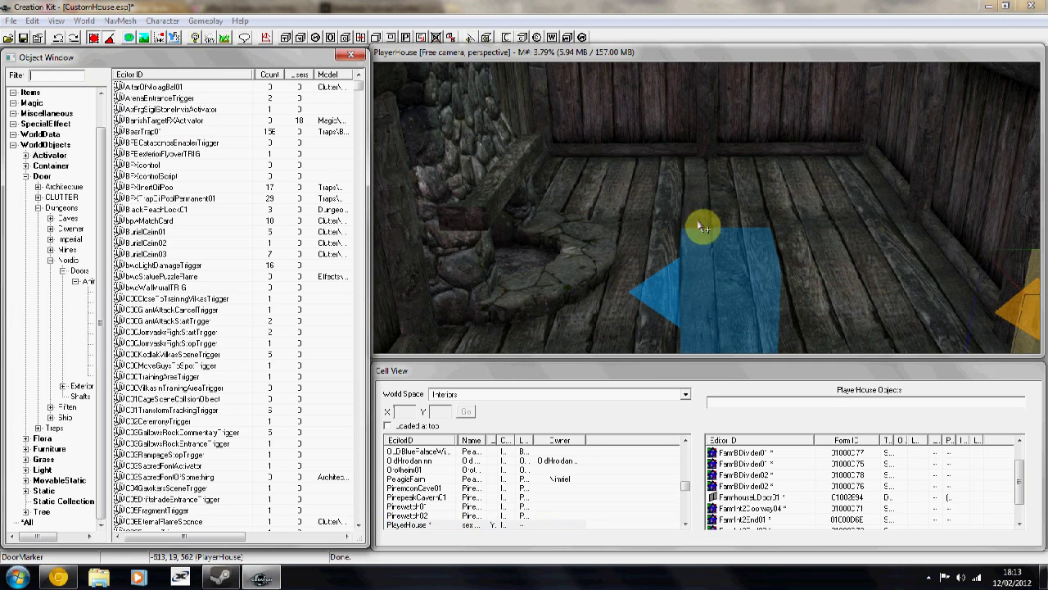
{"action": "middle_click_drag", "start_coordinate": [592, 232], "coordinate": [558, 223], "text": "shift"}
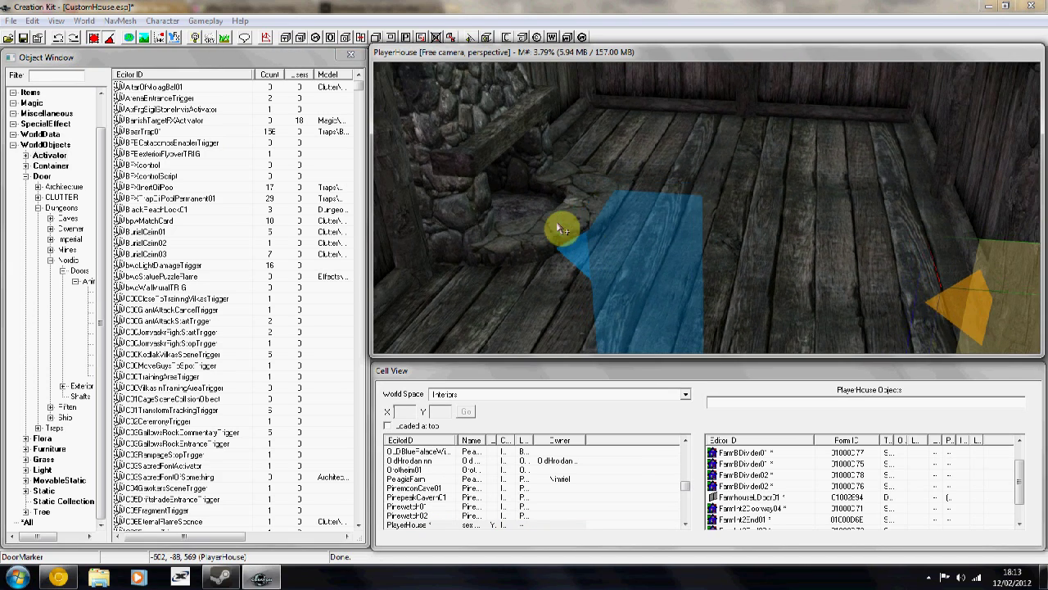
{"action": "left_click", "coordinate": [45, 72]}
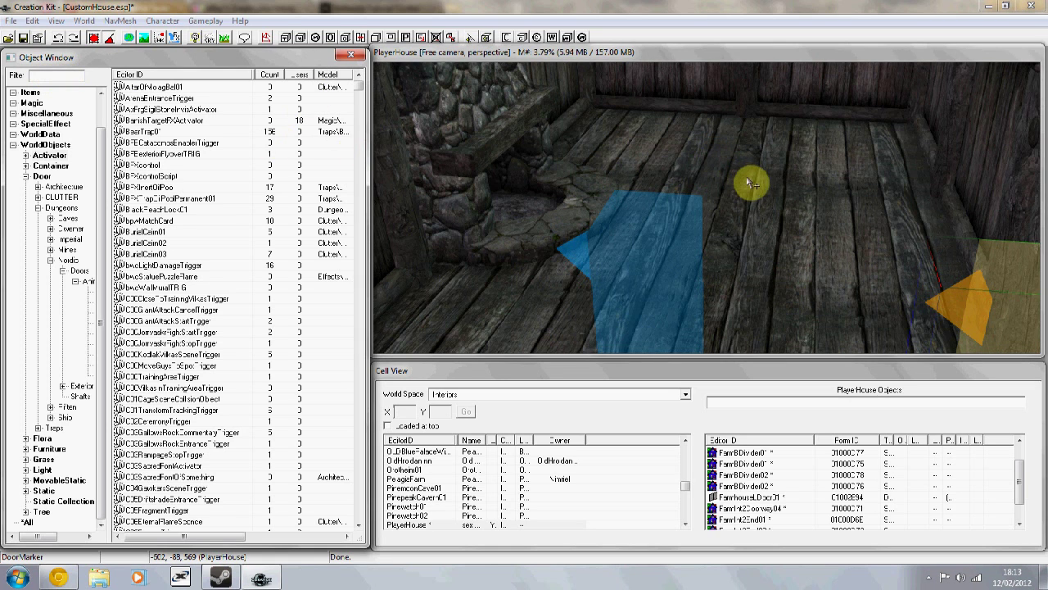
{"action": "mouse_move", "coordinate": [701, 163]}
{"action": "middle_mouse_down"}
{"action": "mouse_move", "coordinate": [691, 160]}
{"action": "mouse_move", "coordinate": [709, 167]}
{"action": "middle_mouse_up"}
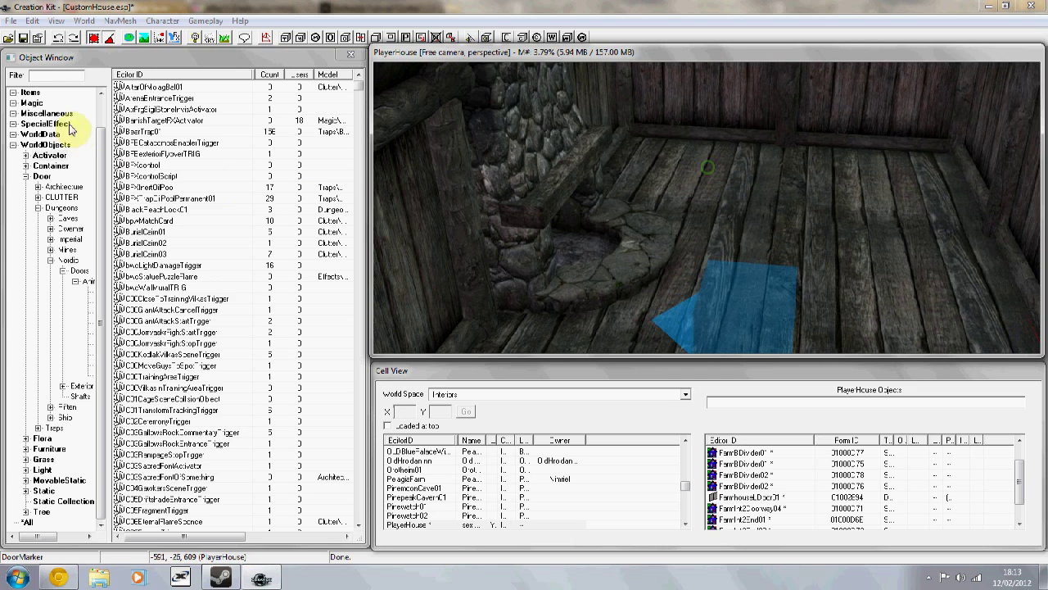
{"action": "left_click", "coordinate": [54, 75]}
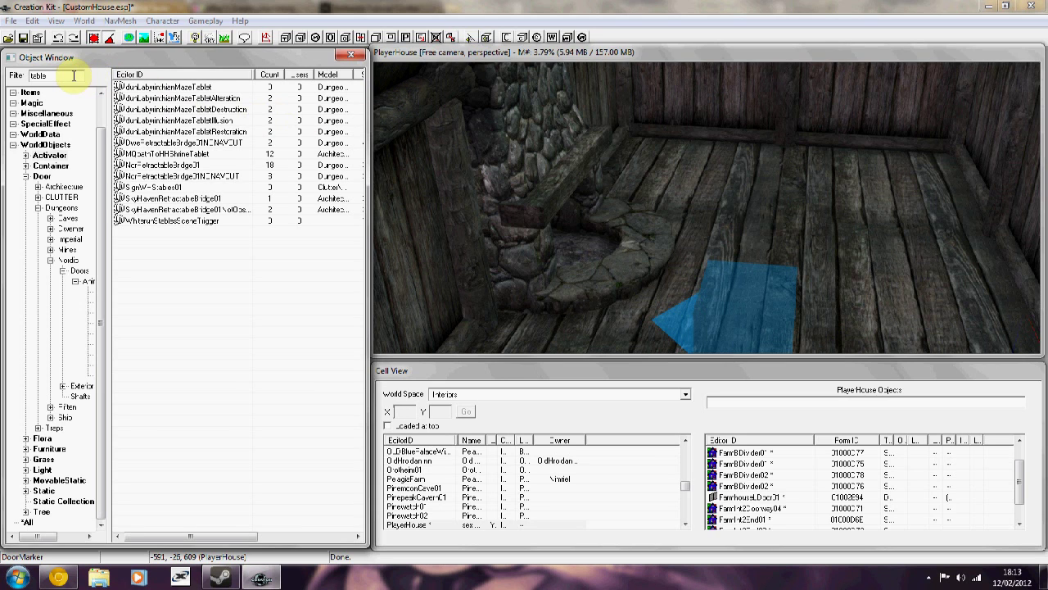
{"action": "left_click", "coordinate": [29, 522]}
Add a CommonTable01 to the PlayerHouse interior near the fireplace and drop it onto the floor.
{"action": "left_click", "coordinate": [164, 98]}
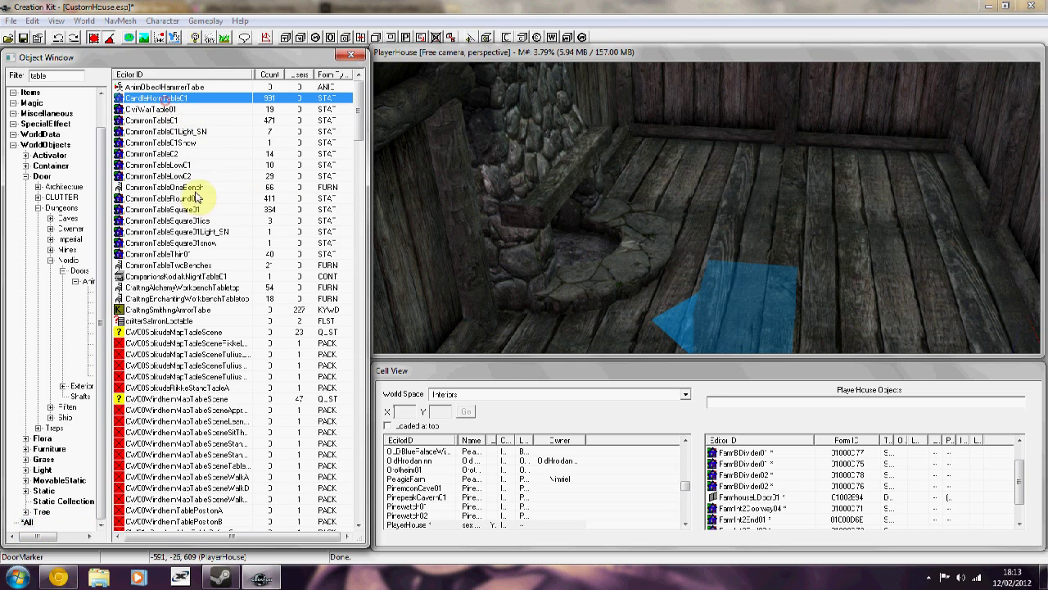
{"action": "left_click", "coordinate": [152, 153]}
{"action": "left_click", "coordinate": [135, 131]}
{"action": "left_click", "coordinate": [120, 121]}
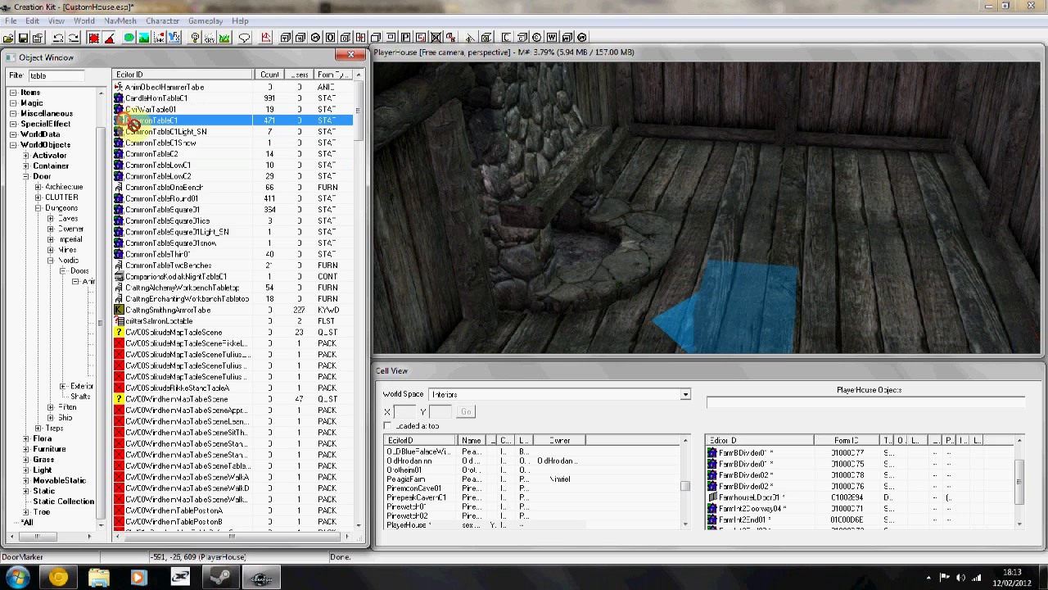
{"action": "left_click_drag", "start_coordinate": [134, 125], "coordinate": [818, 176]}
{"action": "middle_click_drag", "start_coordinate": [819, 186], "coordinate": [809, 185], "text": "shift"}
{"action": "left_click_drag", "start_coordinate": [809, 185], "coordinate": [811, 153]}
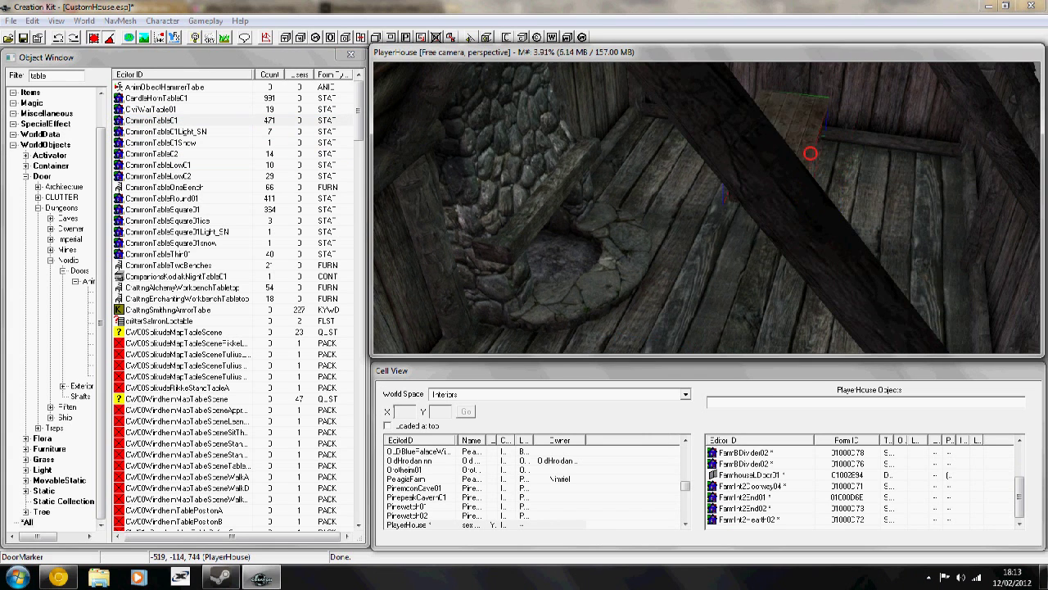
{"action": "key", "text": "f"}
Toggle grid snapping and rotate the table so its long side runs parallel to the back wall.
{"action": "left_click", "coordinate": [94, 38]}
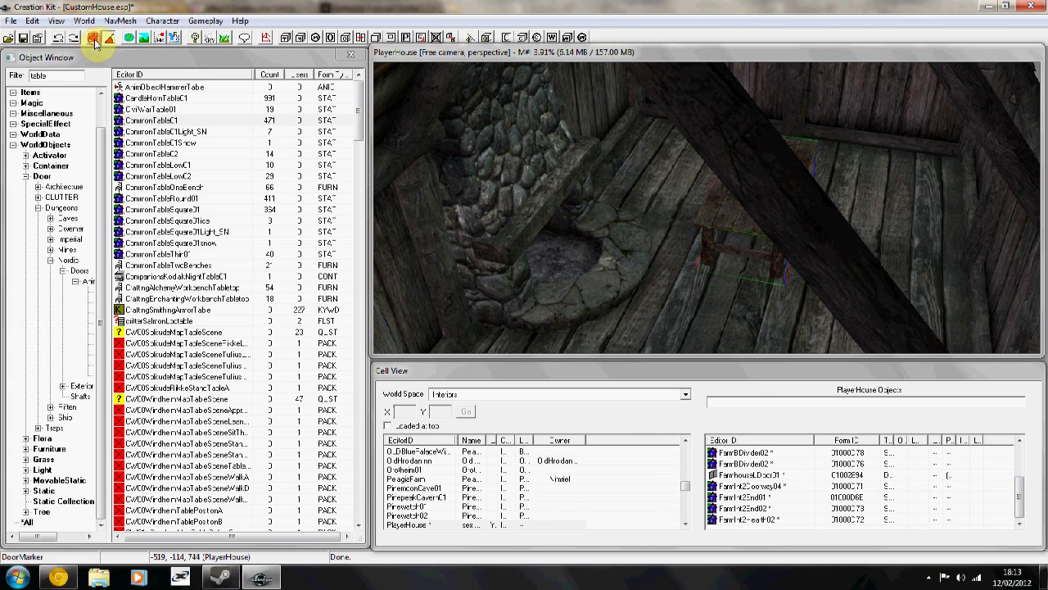
{"action": "mouse_move", "coordinate": [604, 213]}
{"action": "middle_mouse_down", "text": "shift"}
{"action": "mouse_move", "coordinate": [630, 206]}
{"action": "mouse_move", "coordinate": [615, 204]}
{"action": "middle_mouse_up", "text": "shift"}
{"action": "left_click", "coordinate": [627, 201]}
{"action": "middle_click_drag", "start_coordinate": [746, 218], "coordinate": [747, 224], "text": "shift"}
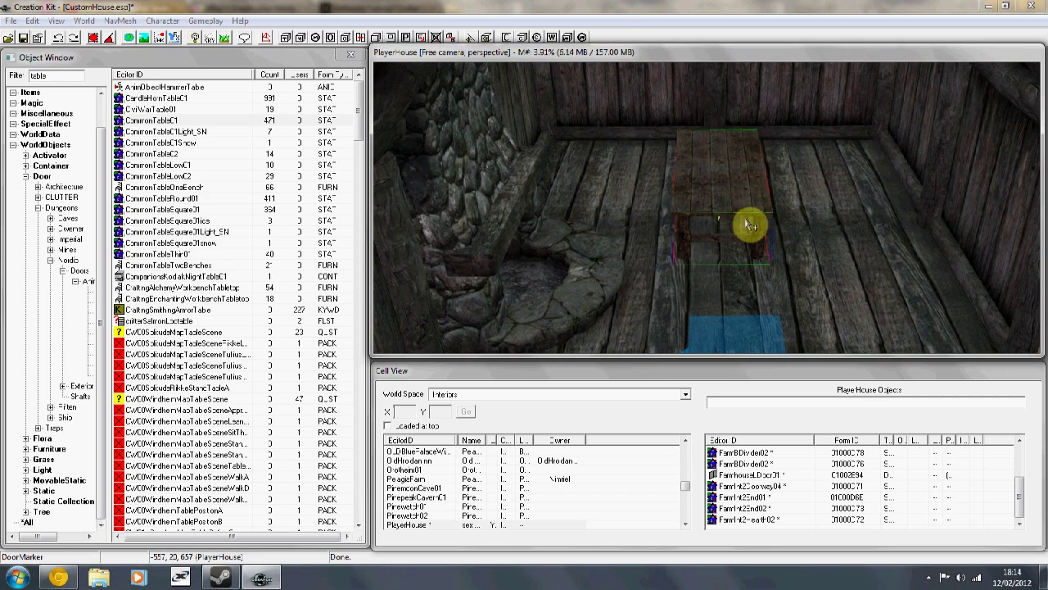
{"action": "right_click_drag", "start_coordinate": [753, 224], "coordinate": [760, 226]}
{"action": "middle_click_drag", "start_coordinate": [755, 222], "coordinate": [755, 210], "text": "shift"}
Lift the table off the floor and drop it back down, twice.
{"action": "left_click_drag", "start_coordinate": [752, 173], "coordinate": [752, 115]}
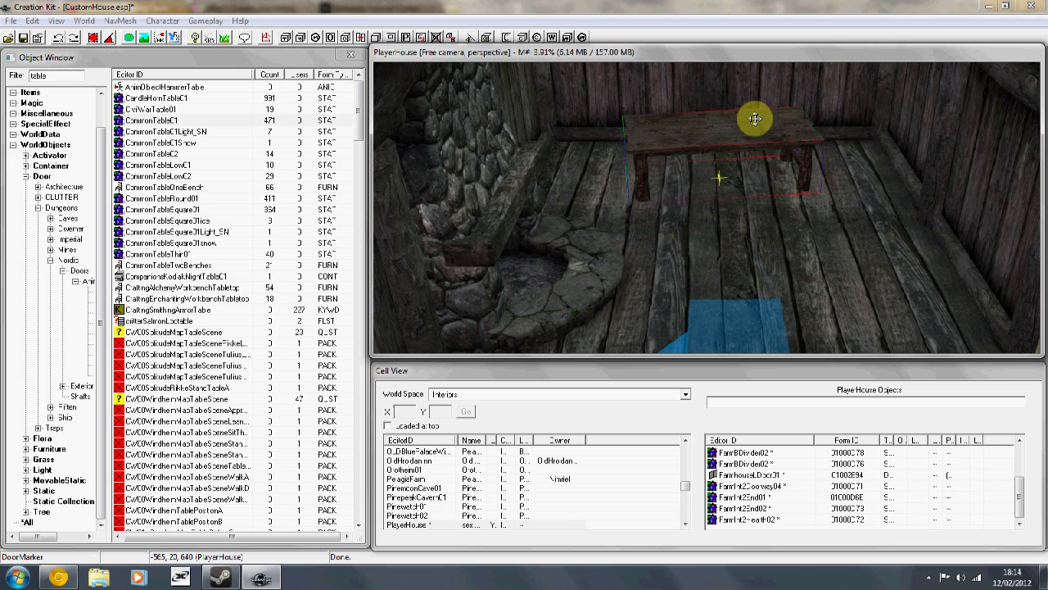
{"action": "key", "text": "f"}
{"action": "middle_click_drag", "start_coordinate": [752, 115], "coordinate": [753, 140], "text": "shift"}
{"action": "scroll", "coordinate": [753, 146], "scroll_direction": "up", "scroll_amount": 4}
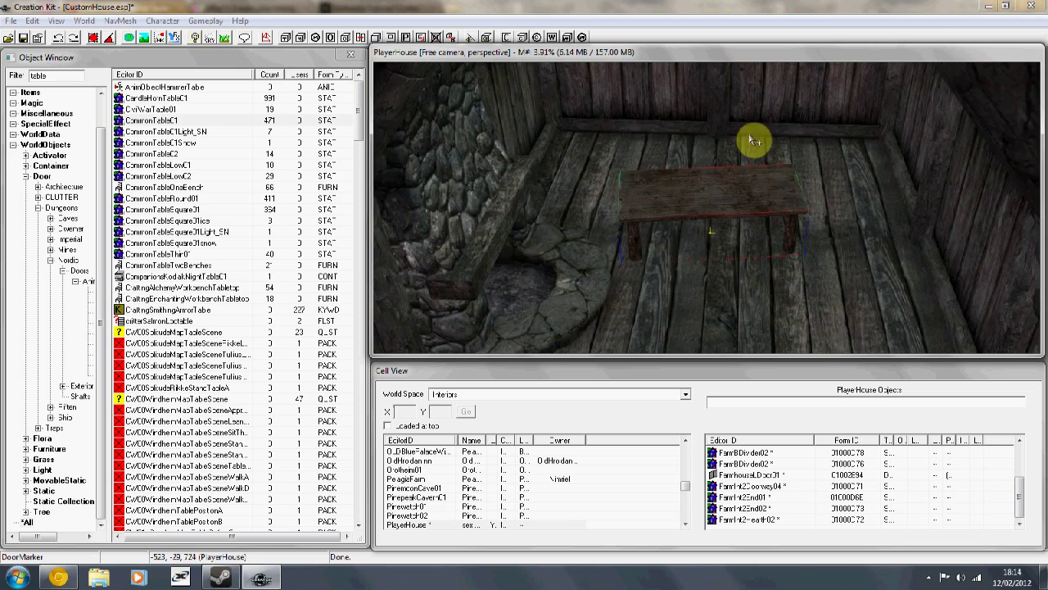
{"action": "scroll", "coordinate": [746, 161], "scroll_direction": "up", "scroll_amount": 4}
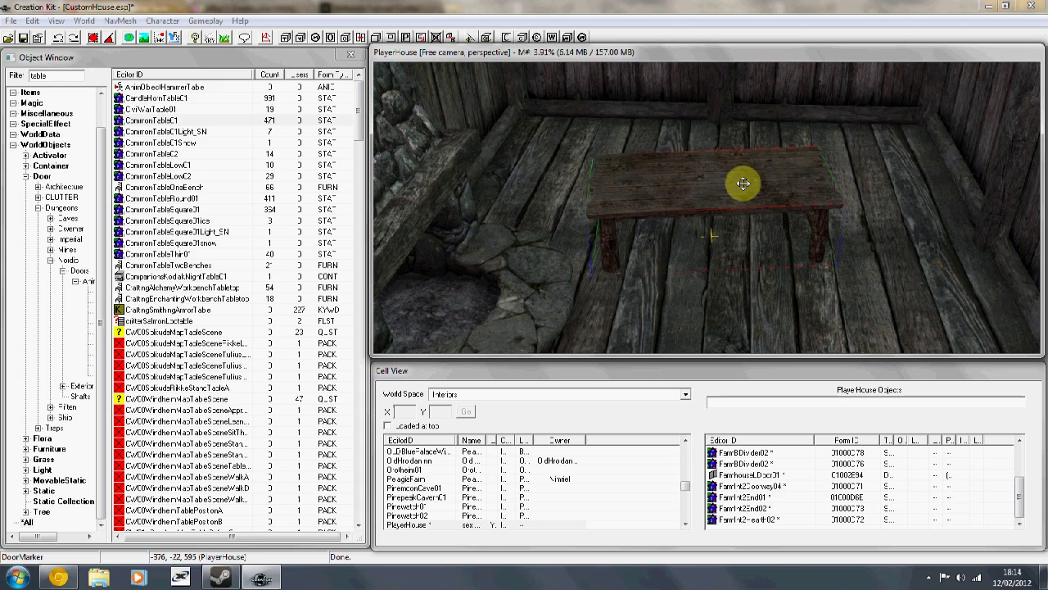
{"action": "left_click_drag", "start_coordinate": [743, 183], "coordinate": [745, 72]}
{"action": "mouse_move", "coordinate": [745, 72]}
{"action": "middle_mouse_down", "text": "shift"}
{"action": "mouse_move", "coordinate": [749, 58]}
{"action": "mouse_move", "coordinate": [727, 125]}
{"action": "middle_mouse_up", "text": "shift"}
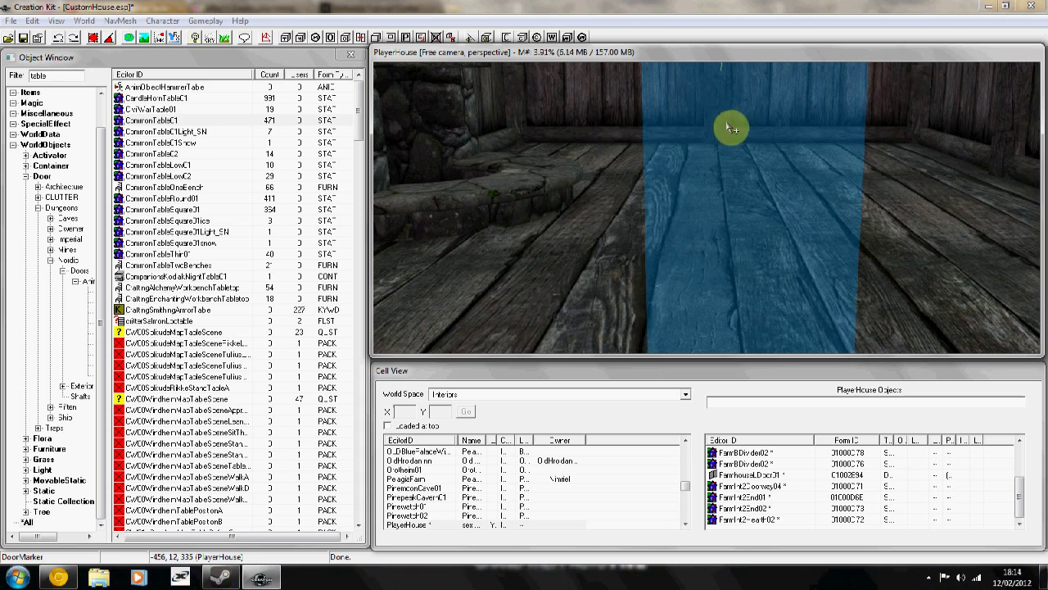
{"action": "mouse_move", "coordinate": [708, 148]}
{"action": "left_mouse_down"}
{"action": "mouse_move", "coordinate": [698, 159]}
{"action": "mouse_move", "coordinate": [715, 162]}
{"action": "left_mouse_up"}
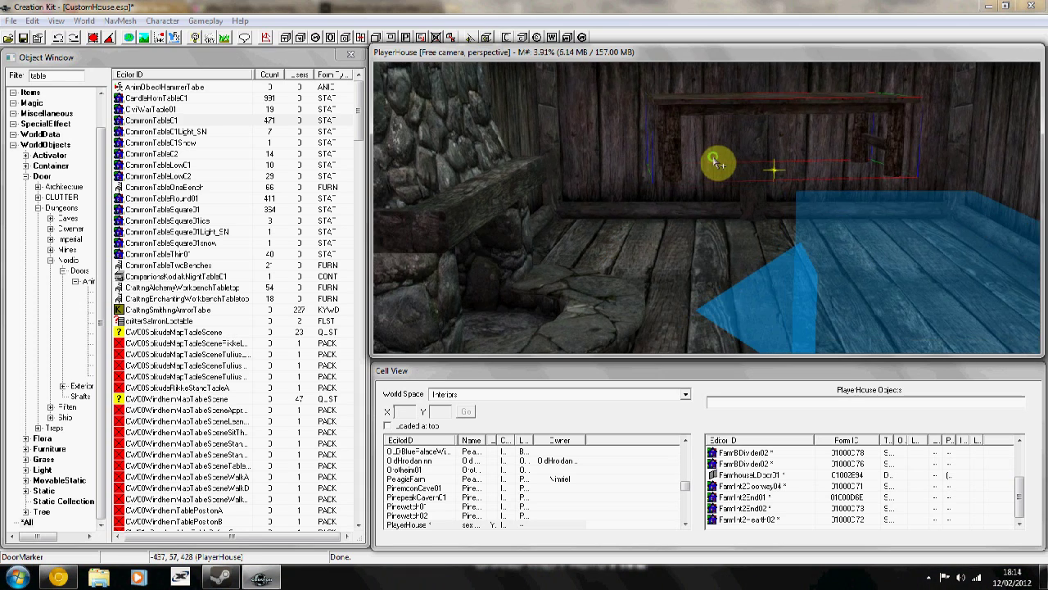
{"action": "key", "text": "f"}
{"action": "middle_click_drag", "start_coordinate": [713, 159], "coordinate": [709, 216], "text": "shift"}
Rotate the table to a diagonal angle and move it toward the corner beside the fireplace.
{"action": "right_click_drag", "start_coordinate": [797, 290], "coordinate": [708, 288]}
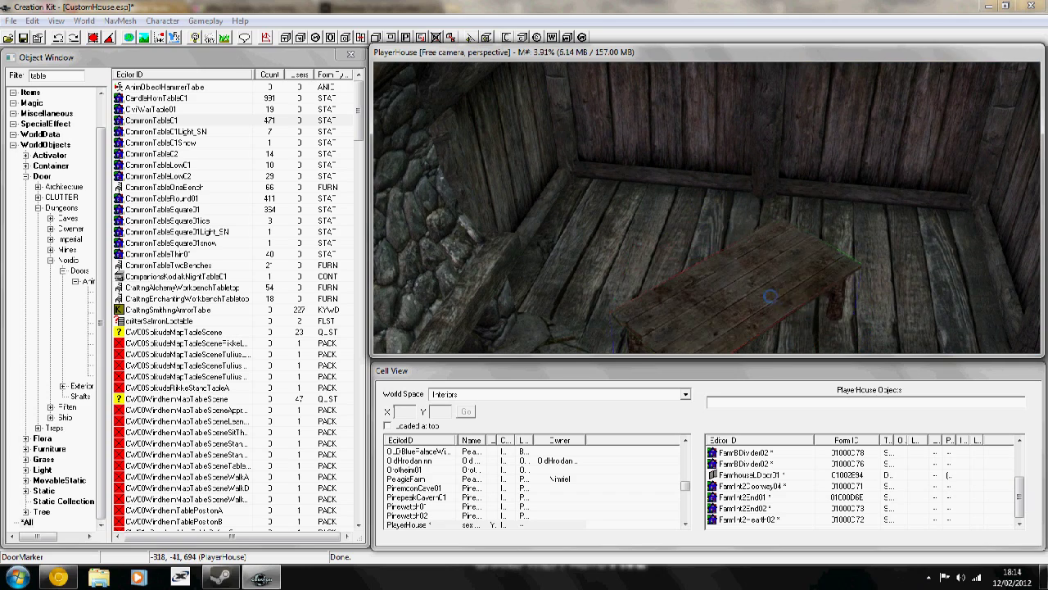
{"action": "left_click_drag", "start_coordinate": [770, 296], "coordinate": [646, 201]}
{"action": "mouse_move", "coordinate": [646, 200]}
{"action": "middle_mouse_down", "text": "shift"}
{"action": "mouse_move", "coordinate": [674, 213]}
{"action": "mouse_move", "coordinate": [661, 200]}
{"action": "middle_mouse_up", "text": "shift"}
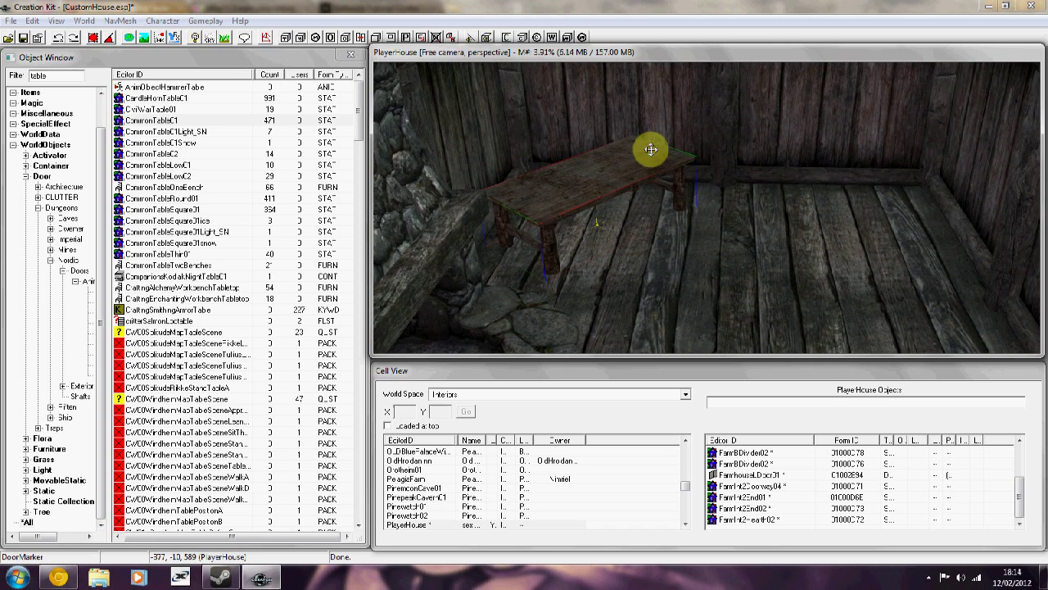
{"action": "scroll", "coordinate": [642, 205], "scroll_direction": "up", "scroll_amount": 2}
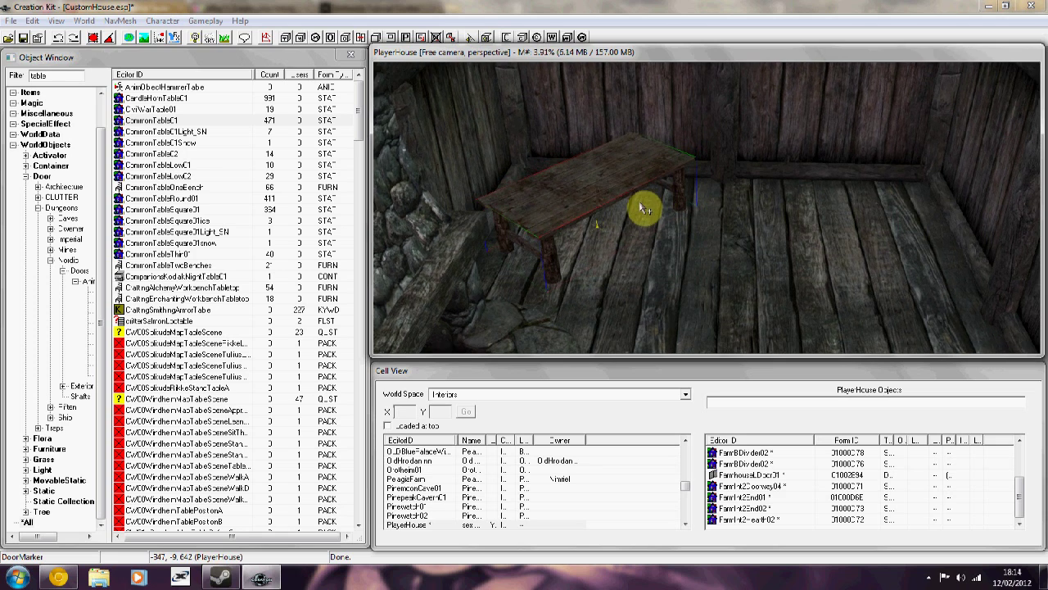
{"action": "mouse_move", "coordinate": [638, 201]}
{"action": "middle_mouse_down", "text": "shift"}
{"action": "mouse_move", "coordinate": [639, 217]}
{"action": "mouse_move", "coordinate": [640, 205]}
{"action": "middle_mouse_up", "text": "shift"}
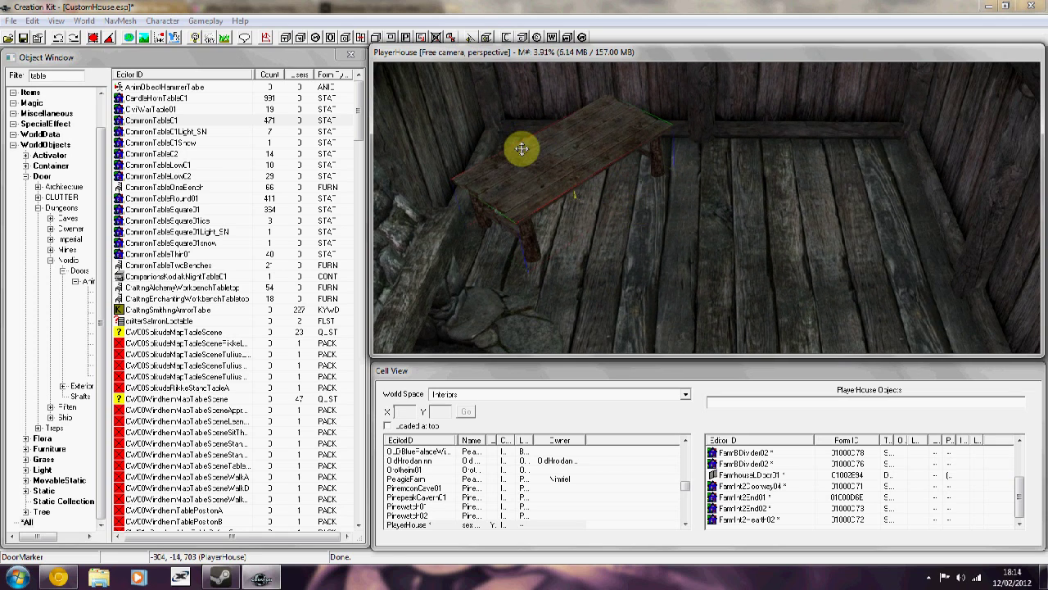
Shift the table away from the fireplace corner and place a duplicate of it alongside.
{"action": "left_click_drag", "start_coordinate": [562, 161], "coordinate": [779, 201]}
{"action": "key", "text": "ctrl+d"}
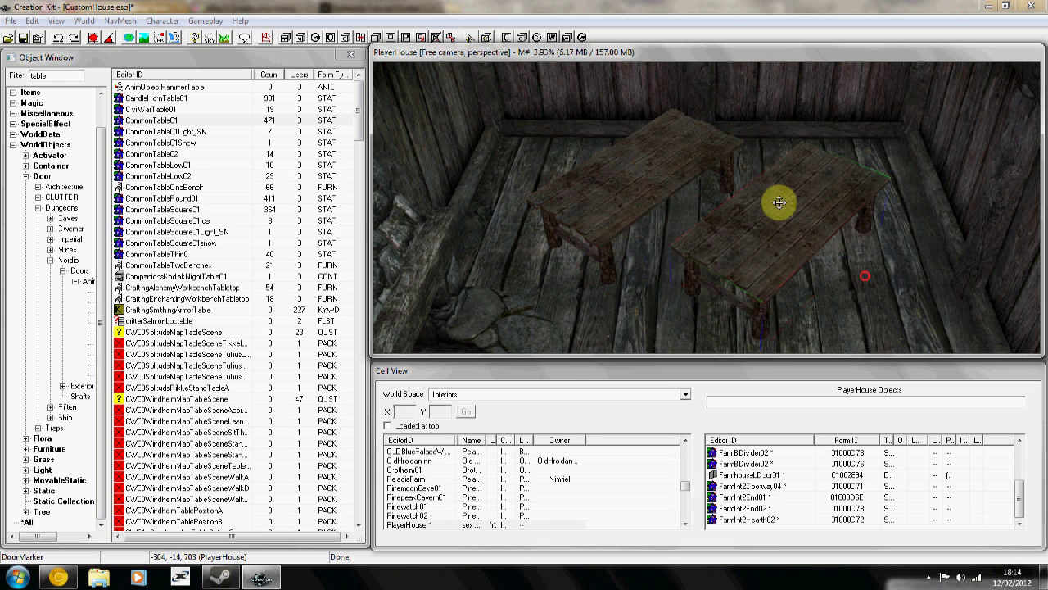
{"action": "middle_click_drag", "start_coordinate": [825, 232], "coordinate": [828, 220], "text": "shift"}
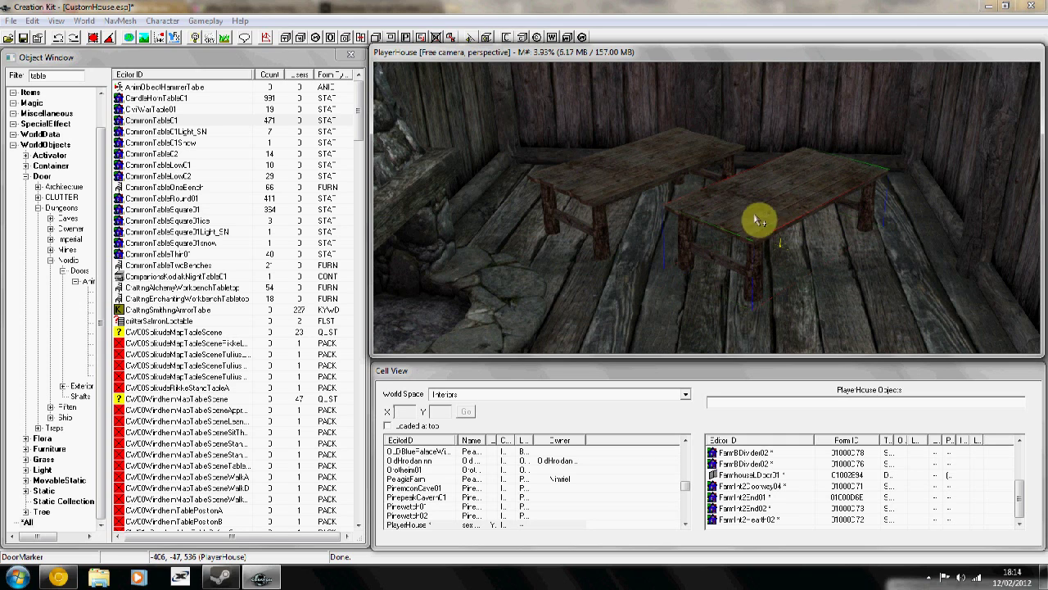
Replace the selected duplicate table with CommonTable02 using Search & Replace limited to the selection.
{"action": "key", "text": "ctrl+f"}
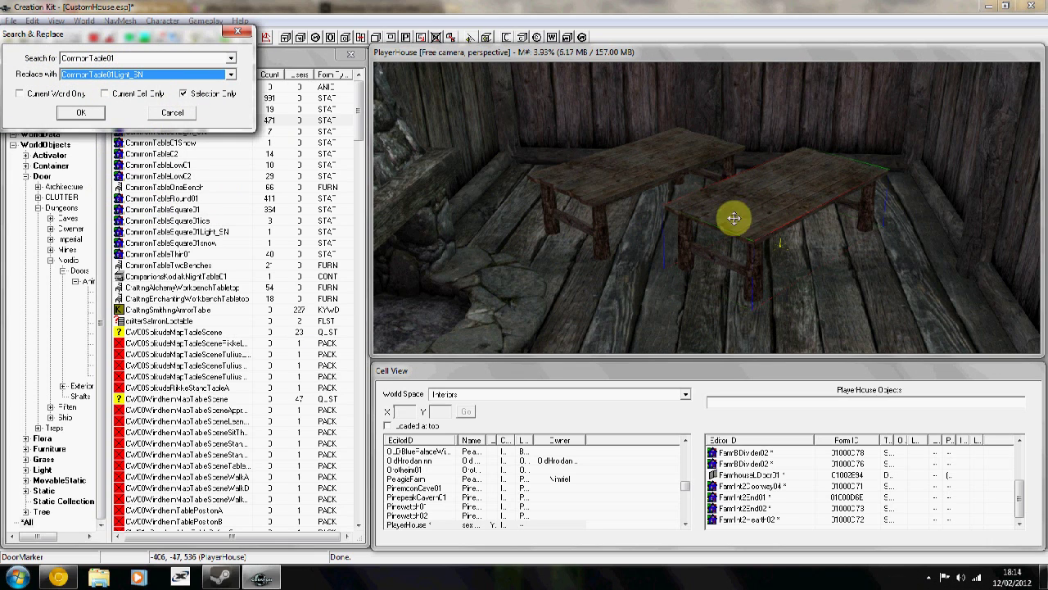
{"action": "left_click", "coordinate": [119, 75]}
{"action": "left_click", "coordinate": [155, 104]}
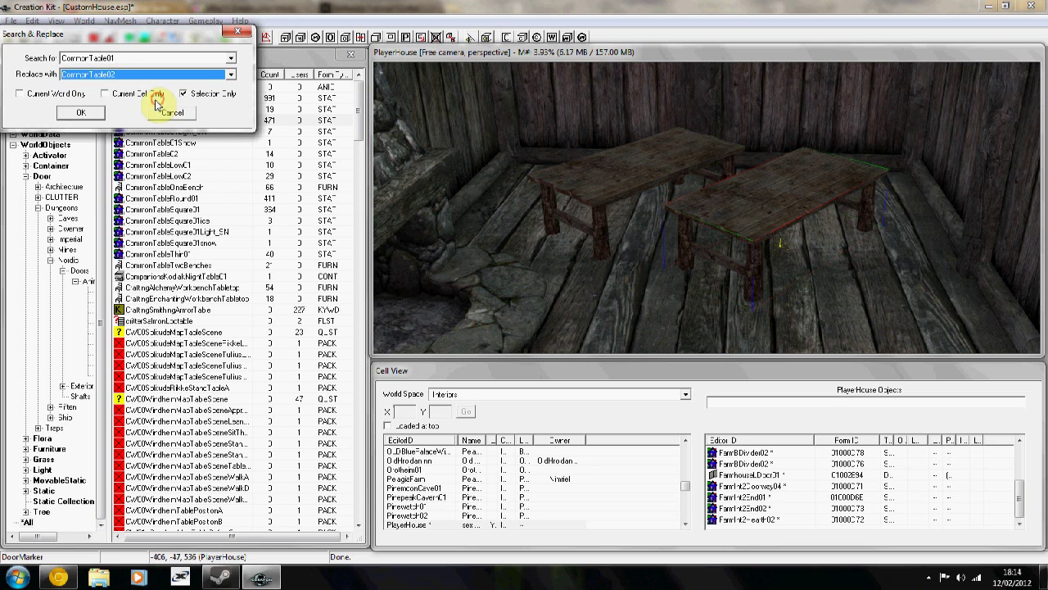
{"action": "left_click", "coordinate": [80, 112]}
{"action": "left_click", "coordinate": [524, 333]}
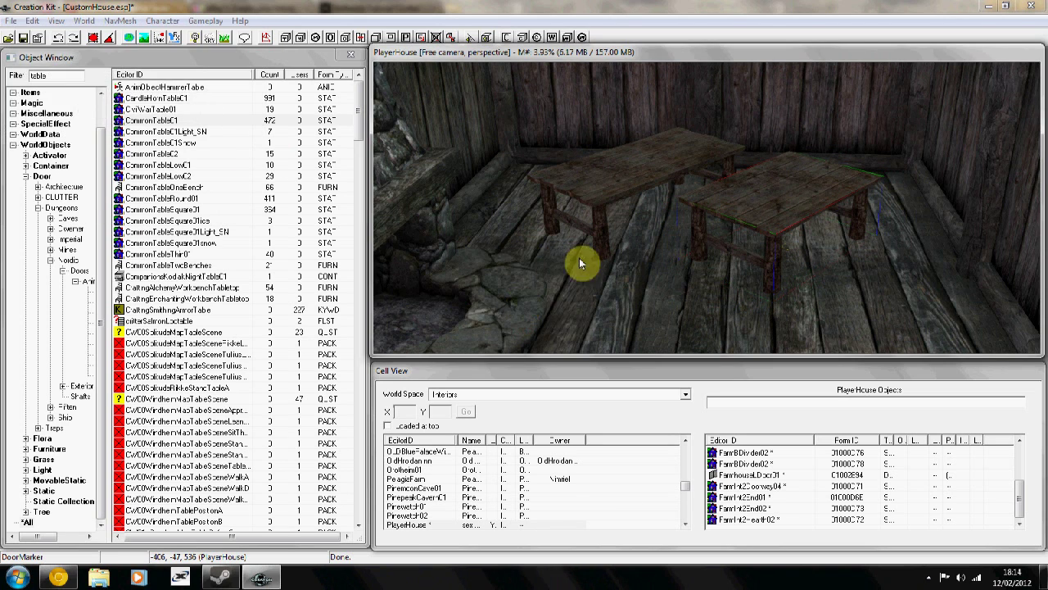
Move the original long table away from the shorter one, toward the corner by the fireplace.
{"action": "middle_click_drag", "start_coordinate": [579, 262], "coordinate": [601, 174], "text": "shift"}
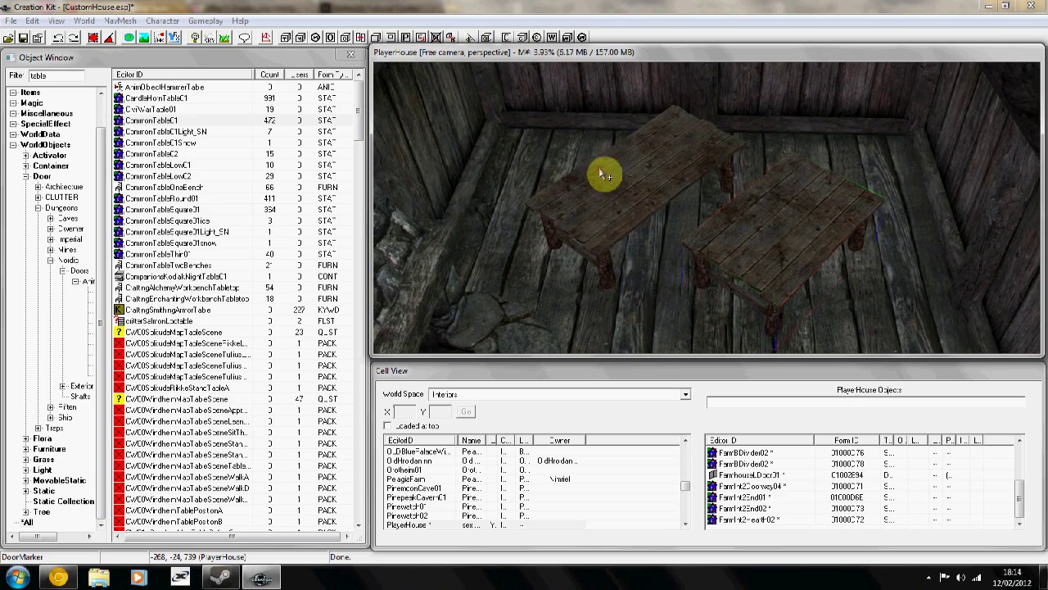
{"action": "left_click", "coordinate": [600, 172]}
{"action": "left_click_drag", "start_coordinate": [621, 179], "coordinate": [507, 128]}
{"action": "middle_click_drag", "start_coordinate": [508, 129], "coordinate": [589, 167], "text": "shift"}
{"action": "middle_click_drag", "start_coordinate": [631, 232], "coordinate": [694, 226], "text": "shift"}
{"action": "left_click", "coordinate": [713, 221]}
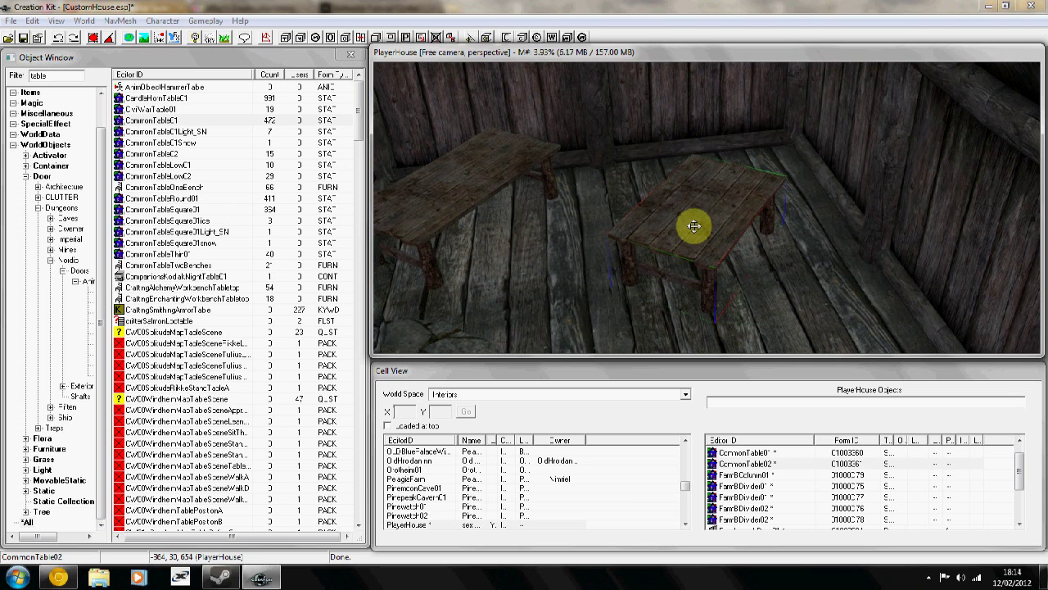
Filter the objects by "barrel" and place a BarrelFish01 on the floor between the two tables.
{"action": "double_click", "coordinate": [67, 76]}
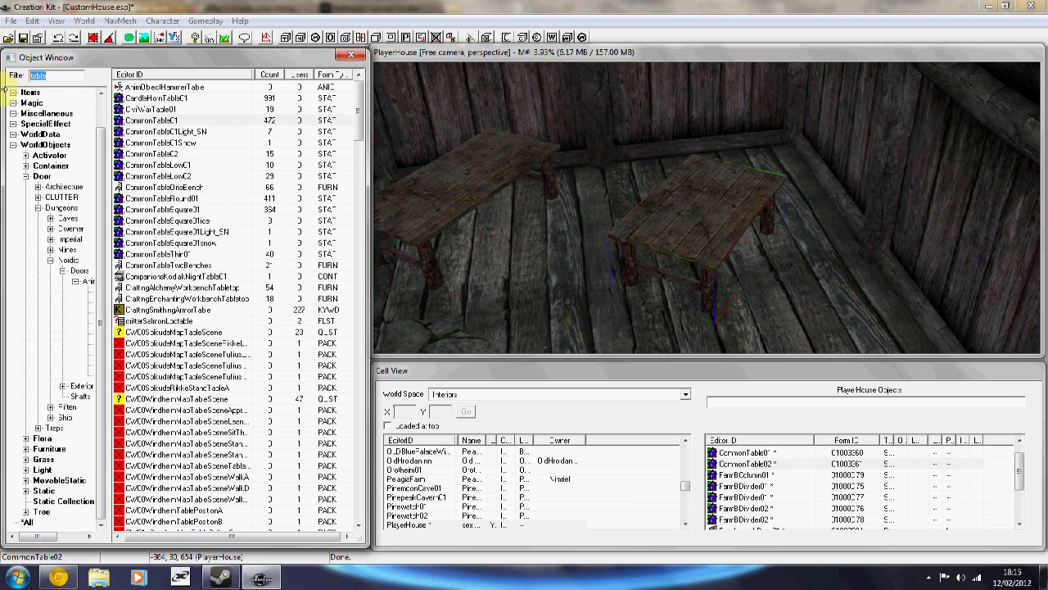
{"action": "type", "text": "barrel"}
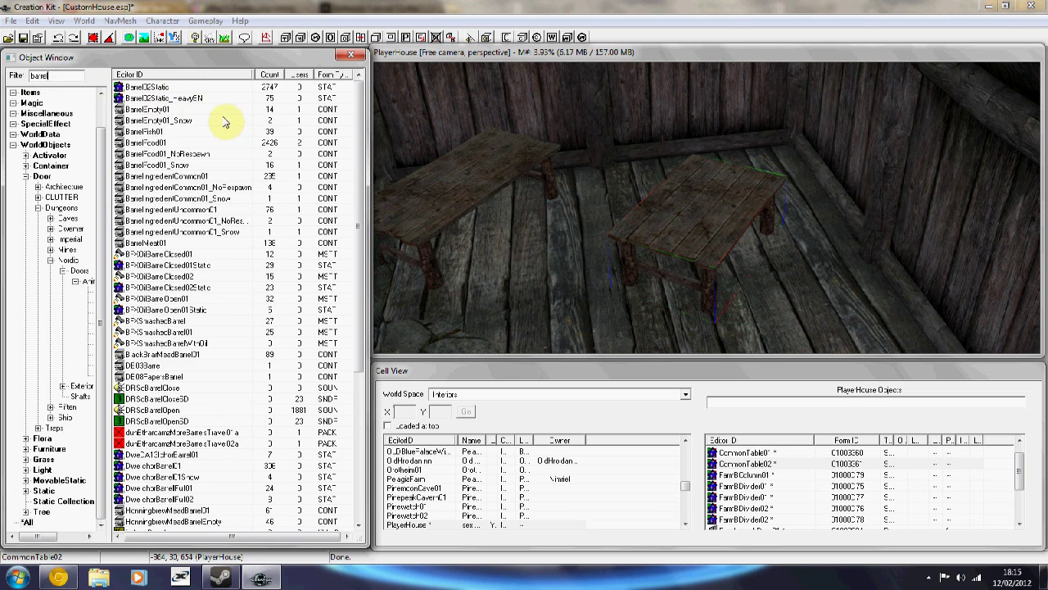
{"action": "left_click", "coordinate": [146, 132]}
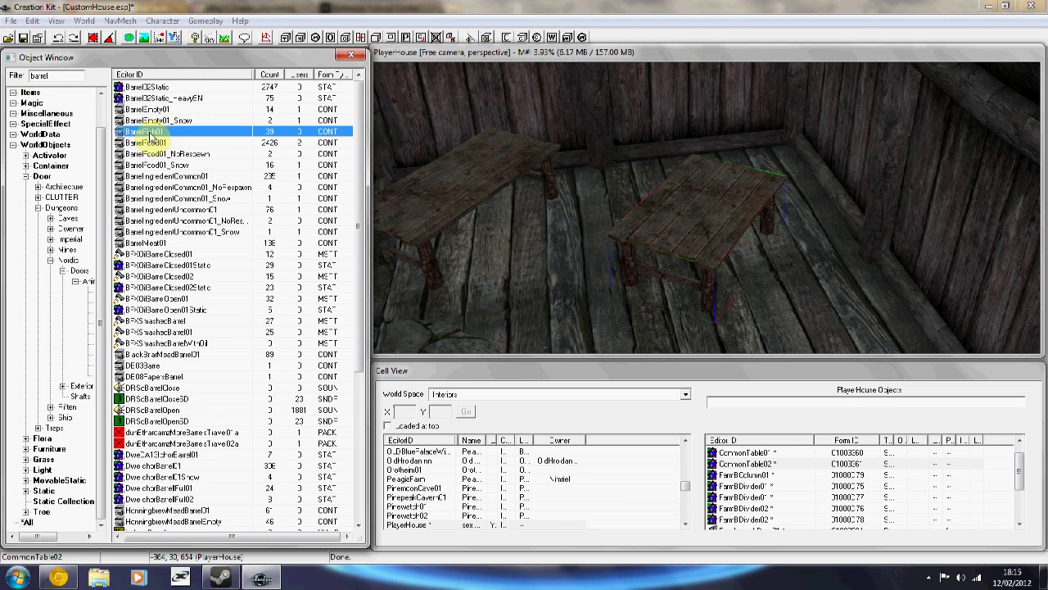
{"action": "left_click_drag", "start_coordinate": [148, 131], "coordinate": [580, 283]}
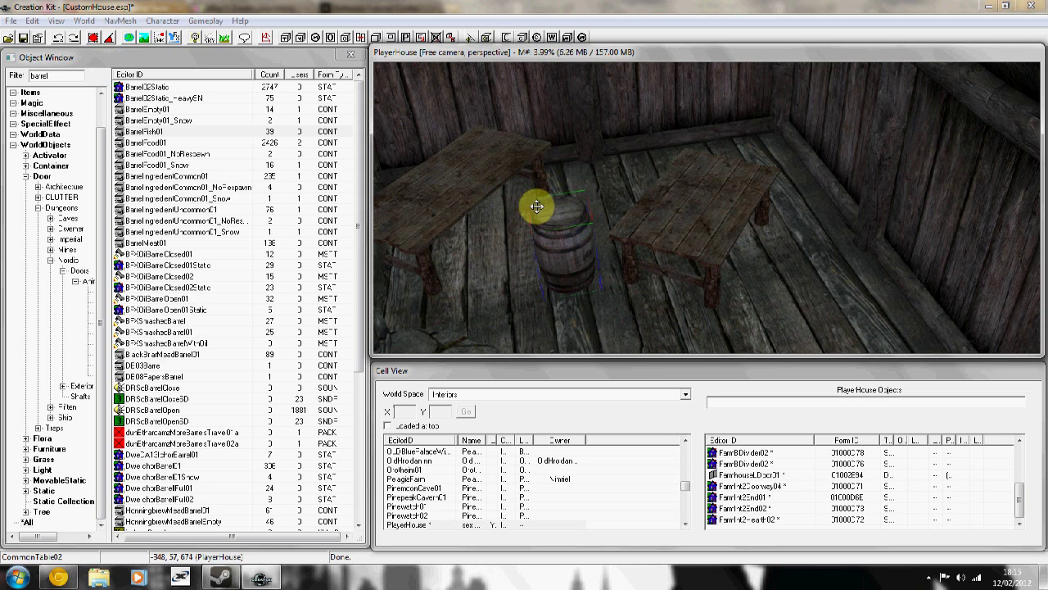
Replace the selected barrel with BarrelFood01 using Search & Replace, and delete it from the room.
{"action": "key", "text": "ctrl+f"}
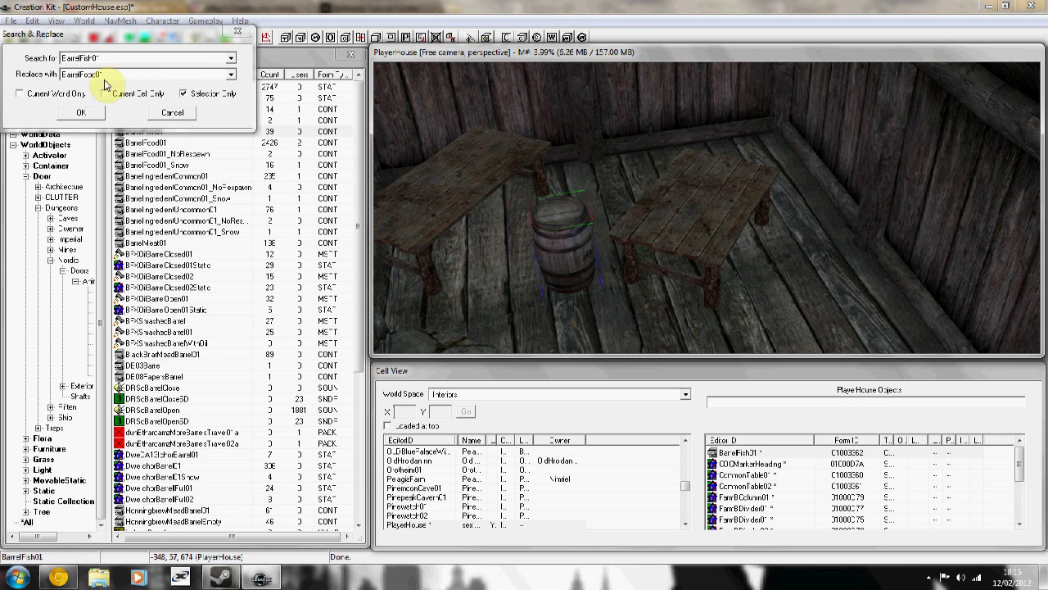
{"action": "left_click", "coordinate": [106, 75]}
{"action": "left_click", "coordinate": [105, 75]}
{"action": "left_click", "coordinate": [97, 112]}
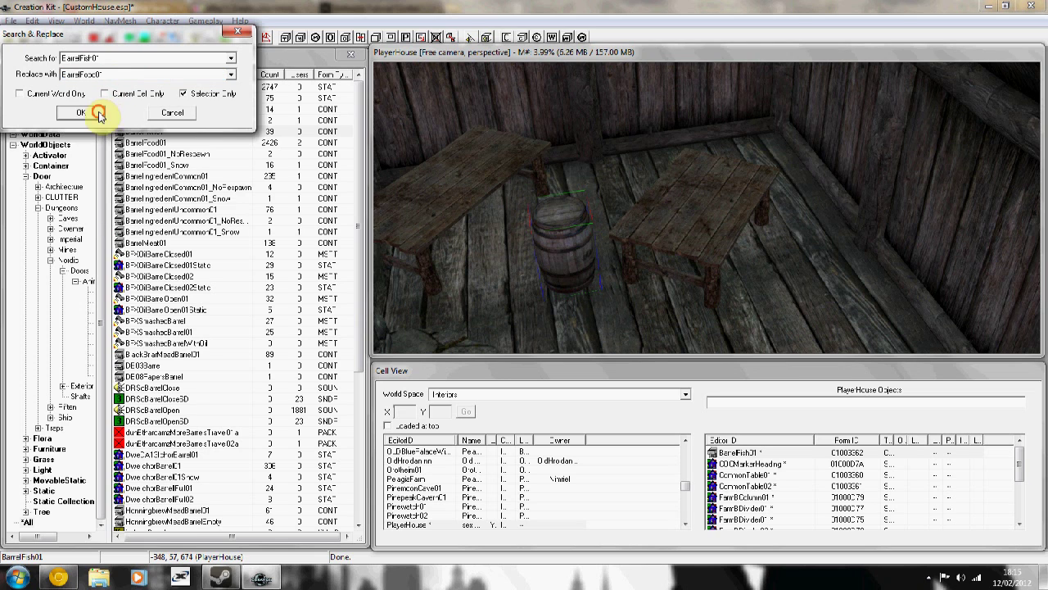
{"action": "left_click", "coordinate": [545, 325]}
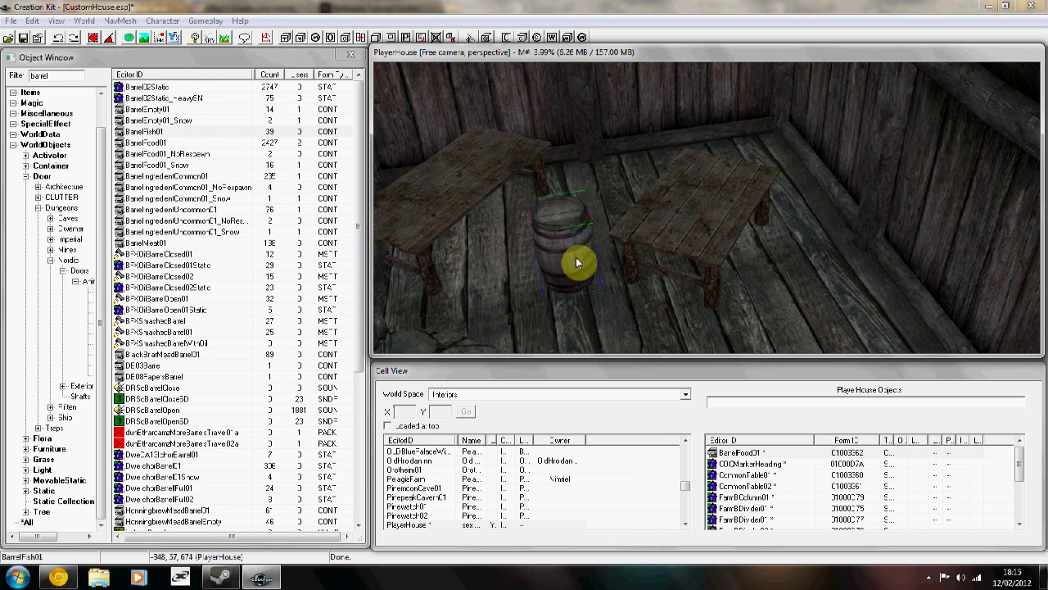
{"action": "key", "text": "Delete"}
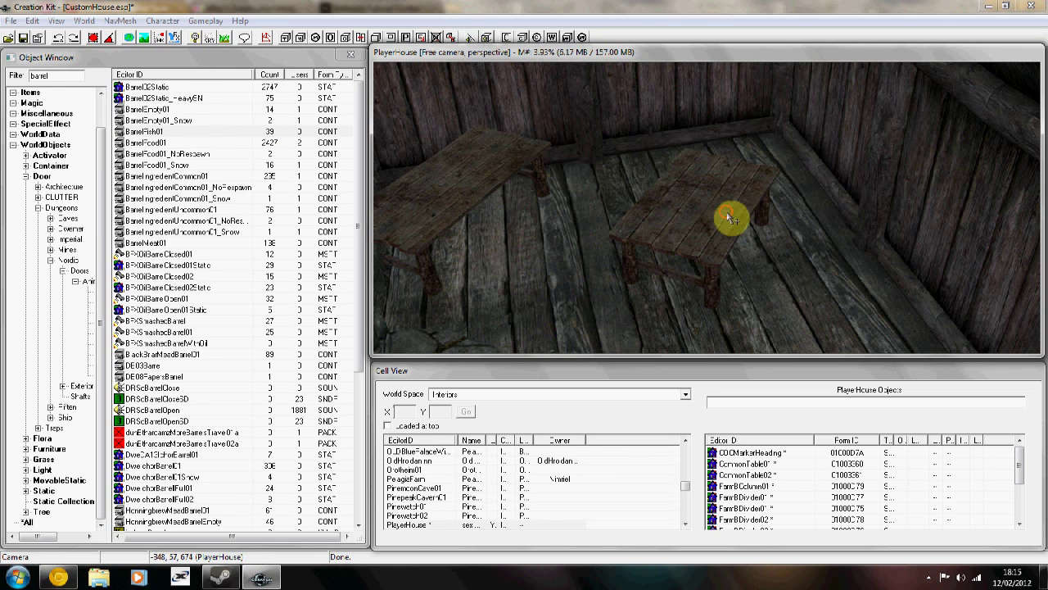
Move the shorter table toward the far corner of the room and rotate it to angle the other way.
{"action": "mouse_move", "coordinate": [720, 221]}
{"action": "middle_mouse_down", "text": "shift"}
{"action": "mouse_move", "coordinate": [732, 216]}
{"action": "mouse_move", "coordinate": [722, 229]}
{"action": "middle_mouse_up", "text": "shift"}
{"action": "right_click_drag", "start_coordinate": [722, 230], "coordinate": [715, 228]}
{"action": "left_click_drag", "start_coordinate": [715, 229], "coordinate": [771, 104]}
{"action": "middle_click_drag", "start_coordinate": [743, 164], "coordinate": [732, 152], "text": "shift"}
{"action": "right_click_drag", "start_coordinate": [732, 152], "coordinate": [735, 157]}
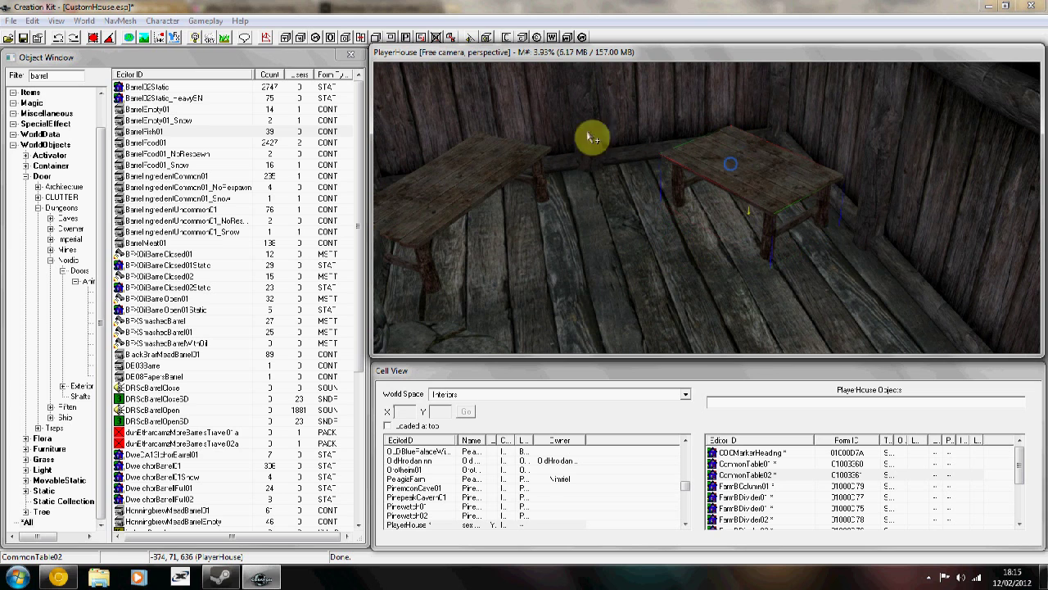
Filter the objects by "potato" and place a FoodPotato over the far end of the shorter table.
{"action": "double_click", "coordinate": [57, 74]}
{"action": "mouse_move", "coordinate": [625, 211]}
{"action": "middle_mouse_down", "text": "shift"}
{"action": "mouse_move", "coordinate": [597, 204]}
{"action": "mouse_move", "coordinate": [619, 207]}
{"action": "middle_mouse_up", "text": "shift"}
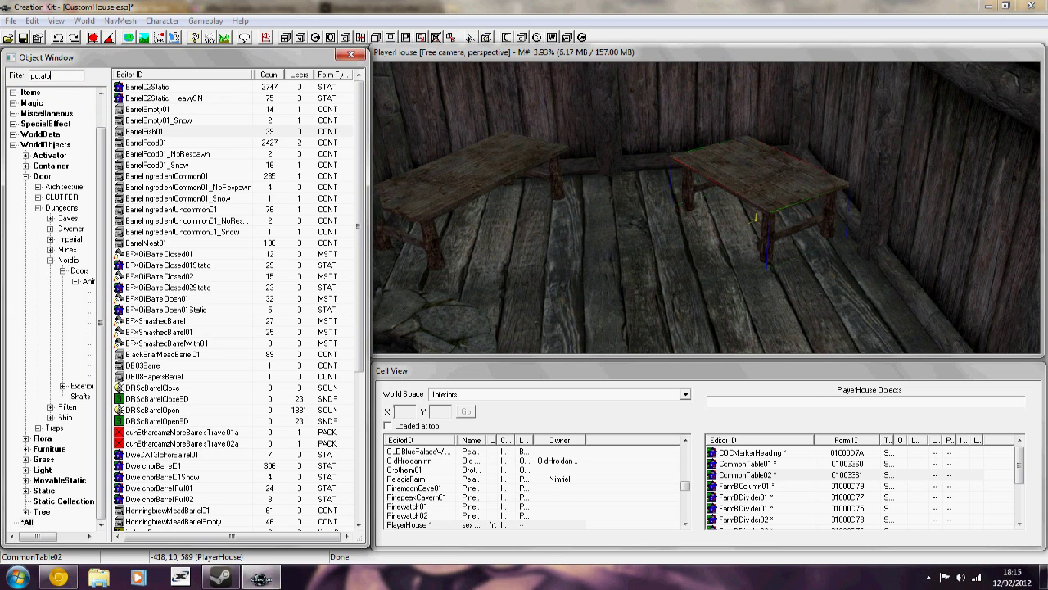
{"action": "left_click", "coordinate": [143, 110]}
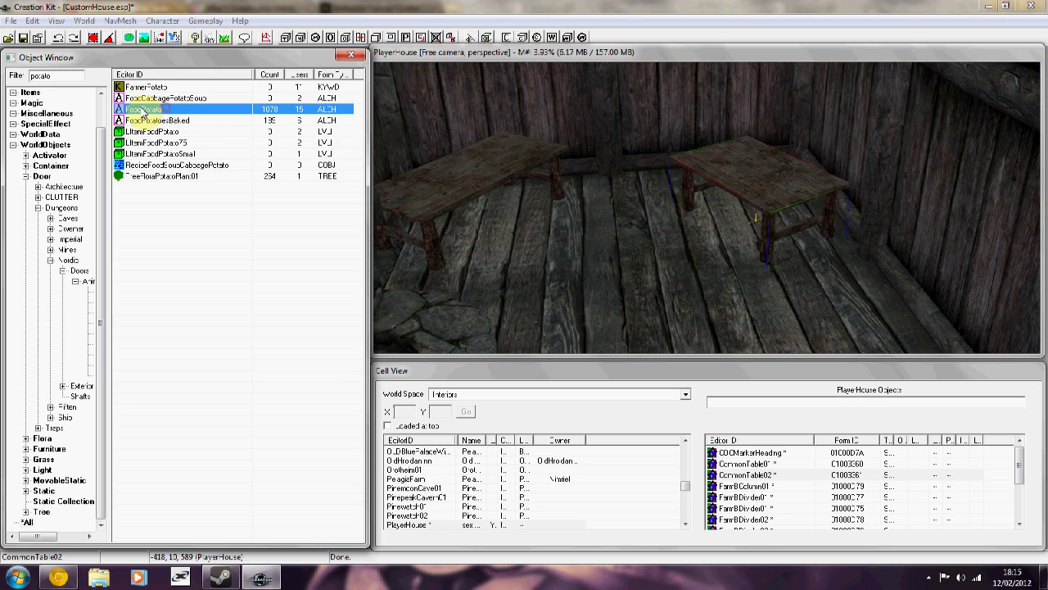
{"action": "left_click_drag", "start_coordinate": [143, 110], "coordinate": [791, 167]}
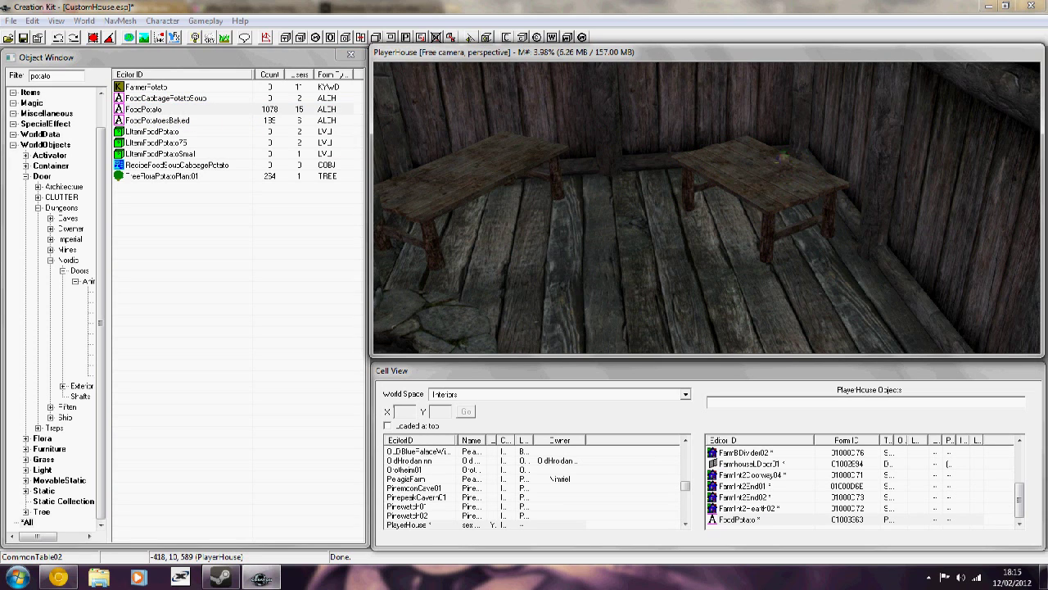
{"action": "key", "text": "c"}
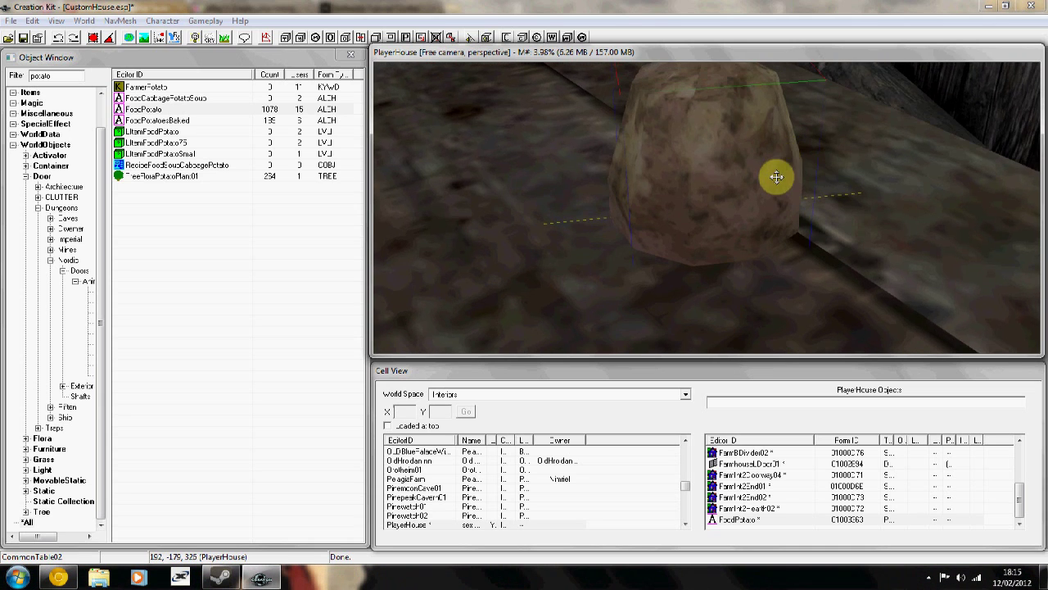
{"action": "scroll", "coordinate": [775, 182], "scroll_direction": "down", "scroll_amount": 5}
{"action": "left_click_drag", "start_coordinate": [779, 185], "coordinate": [706, 188]}
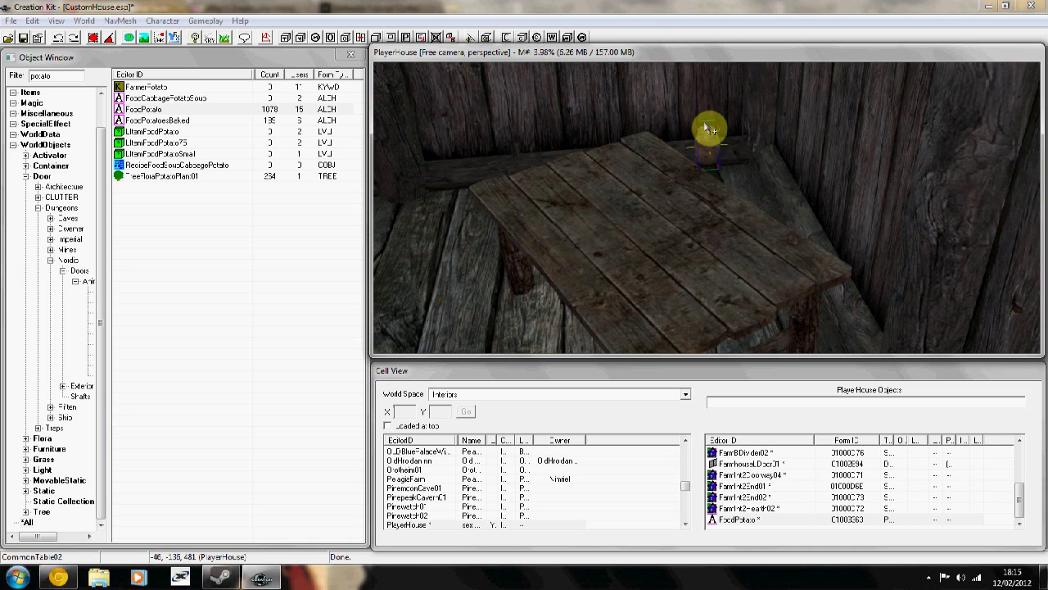
{"action": "middle_click_drag", "start_coordinate": [706, 127], "coordinate": [717, 299], "text": "shift"}
{"action": "scroll", "coordinate": [692, 287], "scroll_direction": "down", "scroll_amount": 3}
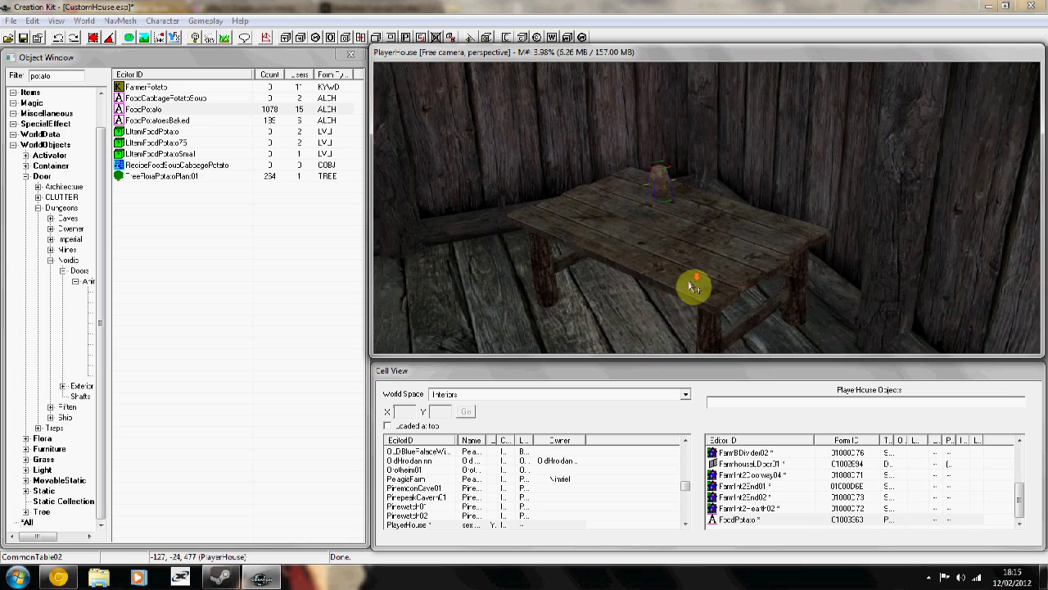
Filter the objects by "wagonwheel" and place a WagonWheel on the floor beside the shorter table.
{"action": "left_click_drag", "start_coordinate": [76, 76], "coordinate": [4, 93]}
{"action": "type", "text": "weg"}
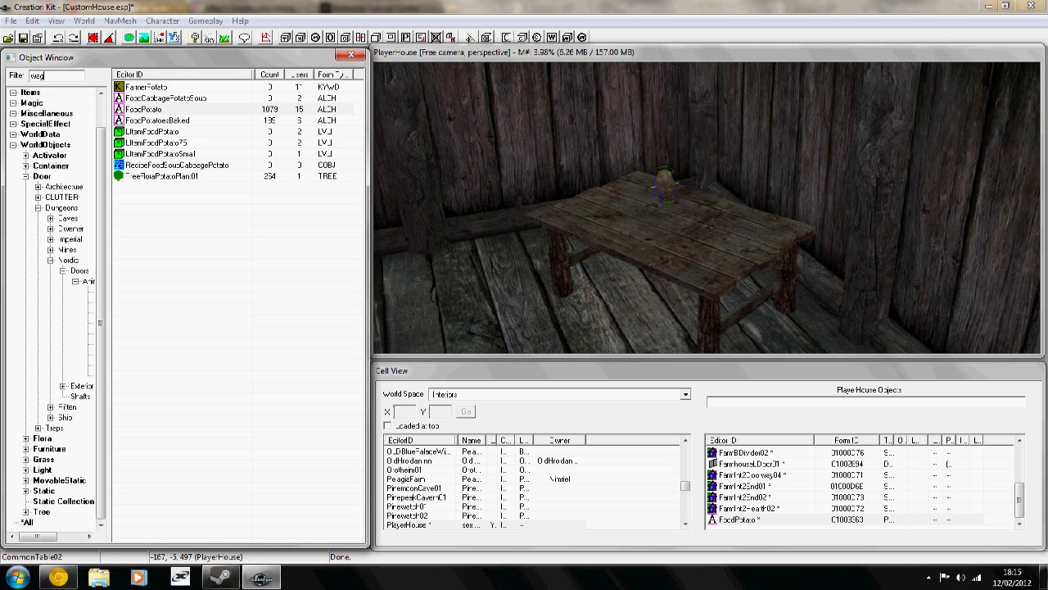
{"action": "type", "text": "onwheel"}
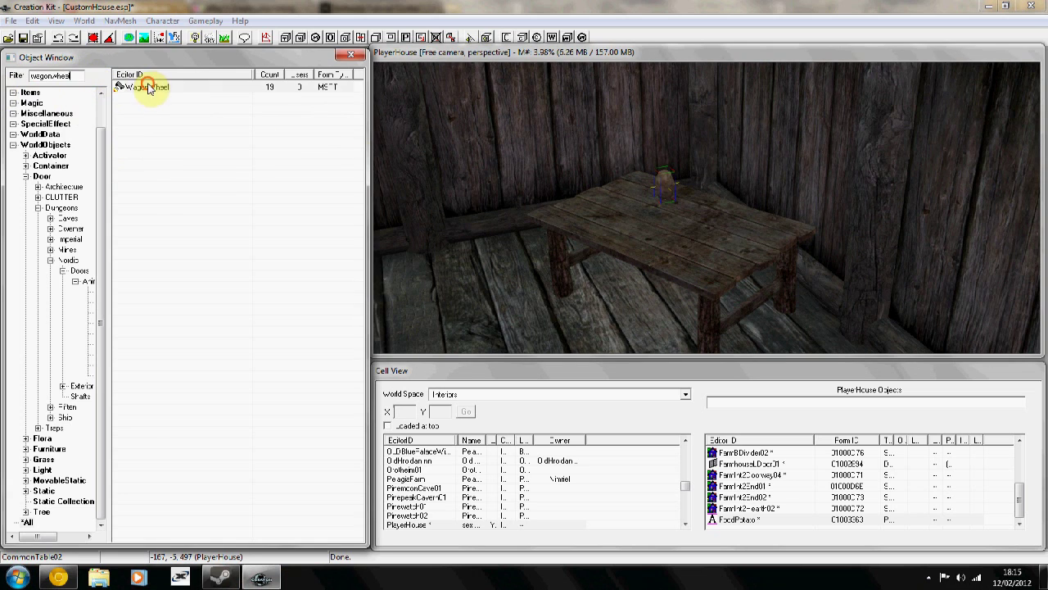
{"action": "left_click_drag", "start_coordinate": [149, 88], "coordinate": [547, 299]}
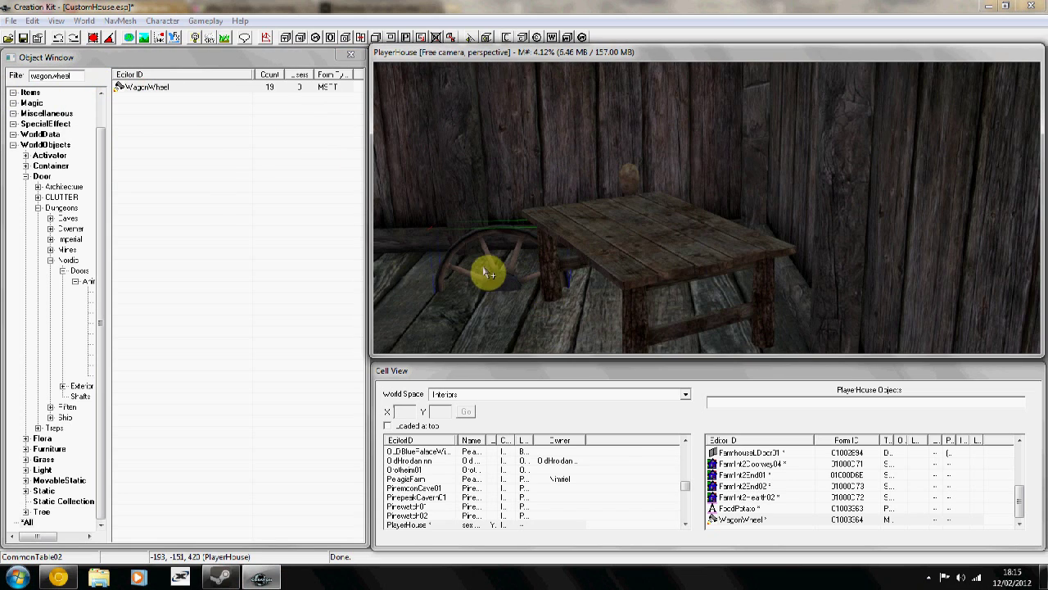
Raise the wagon wheel off the floor and set it against the wall next to the shorter table.
{"action": "left_click_drag", "start_coordinate": [497, 275], "coordinate": [491, 133]}
{"action": "middle_click_drag", "start_coordinate": [492, 134], "coordinate": [535, 190], "text": "shift"}
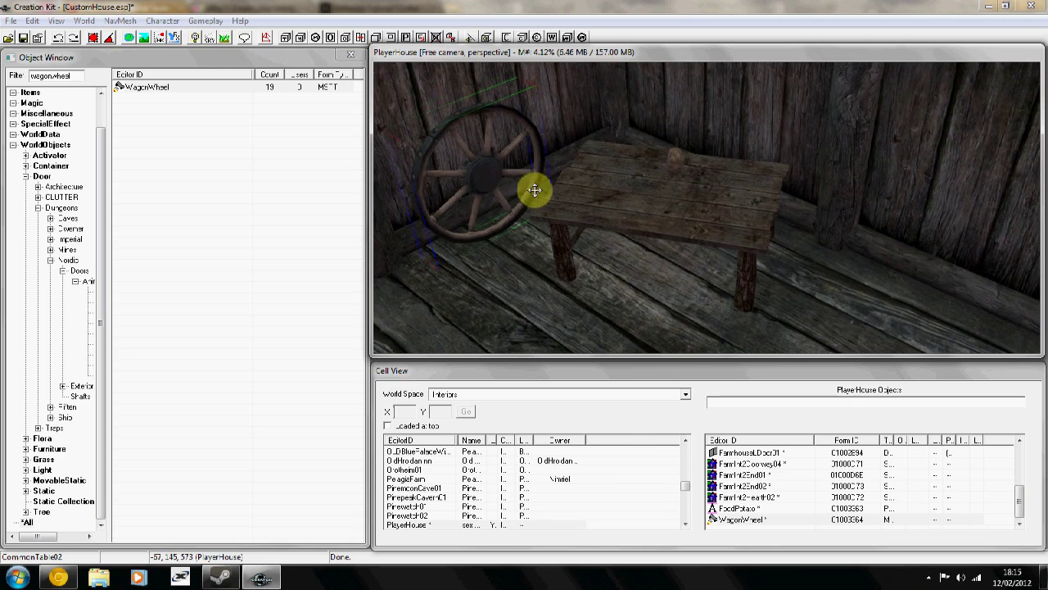
{"action": "left_click_drag", "start_coordinate": [478, 185], "coordinate": [458, 173]}
{"action": "middle_click_drag", "start_coordinate": [463, 160], "coordinate": [589, 184], "text": "shift"}
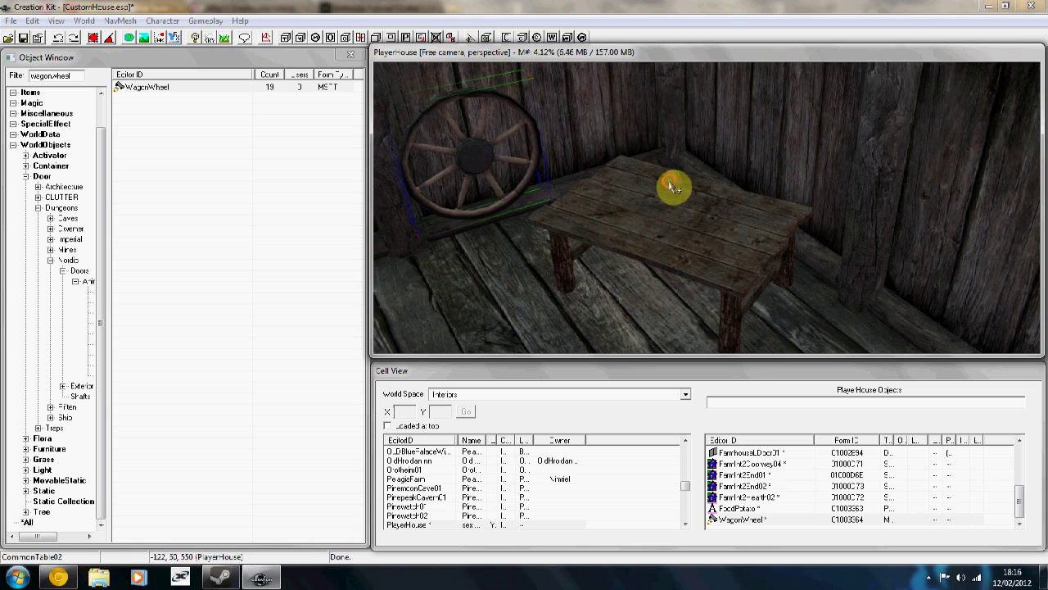
Position the potato above the shorter table and drop it onto the tabletop with the Havok physics simulation.
{"action": "left_click", "coordinate": [674, 187]}
{"action": "key", "text": "c"}
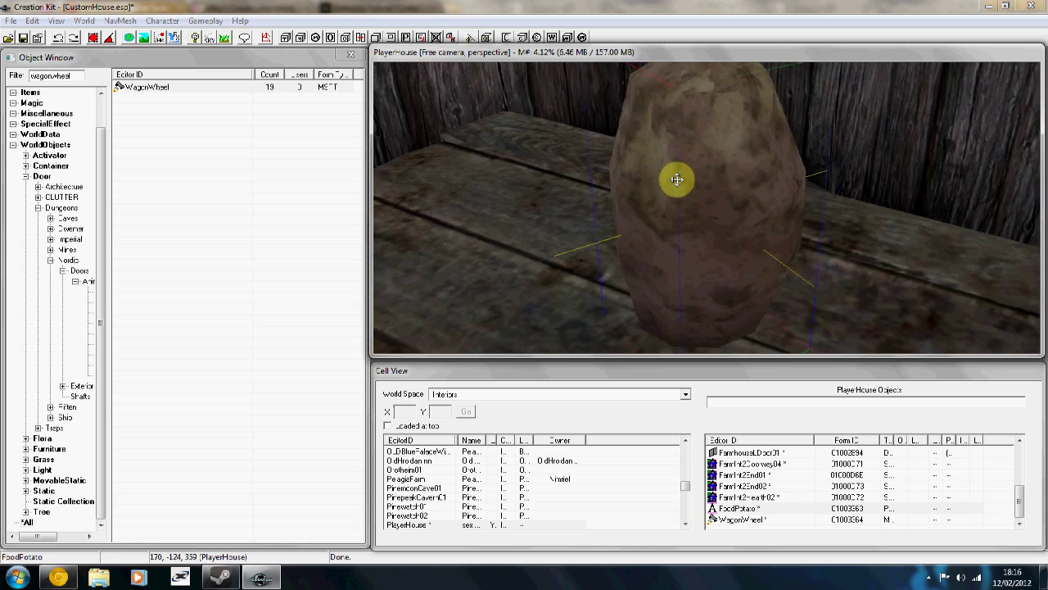
{"action": "middle_click_drag", "start_coordinate": [678, 178], "coordinate": [594, 174], "text": "shift"}
{"action": "left_click_drag", "start_coordinate": [593, 173], "coordinate": [552, 169]}
{"action": "scroll", "coordinate": [563, 184], "scroll_direction": "down", "scroll_amount": 5}
{"action": "scroll", "coordinate": [563, 190], "scroll_direction": "down", "scroll_amount": 6}
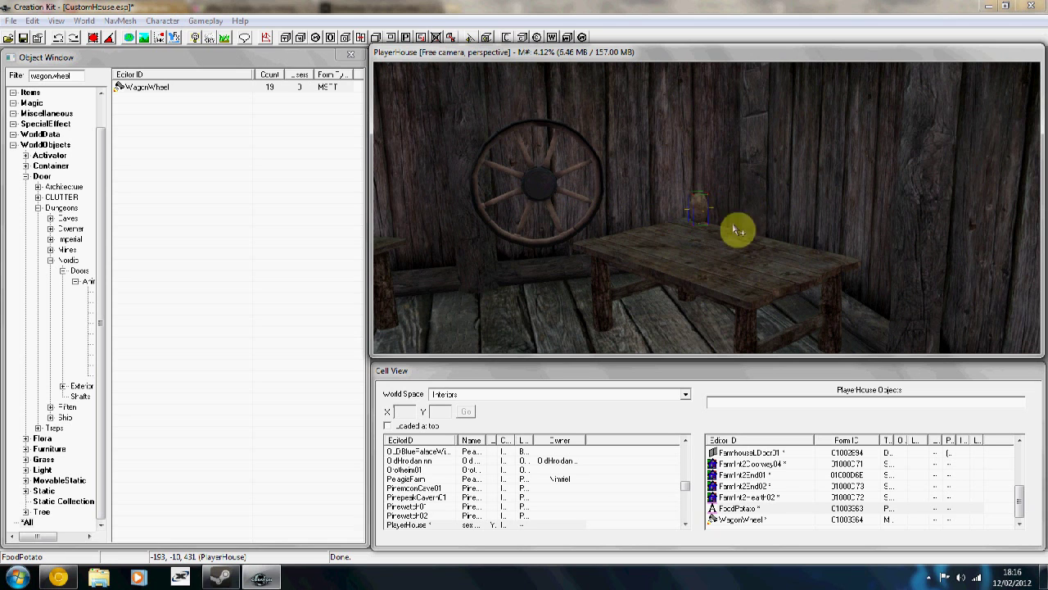
{"action": "middle_click_drag", "start_coordinate": [729, 229], "coordinate": [737, 276]}
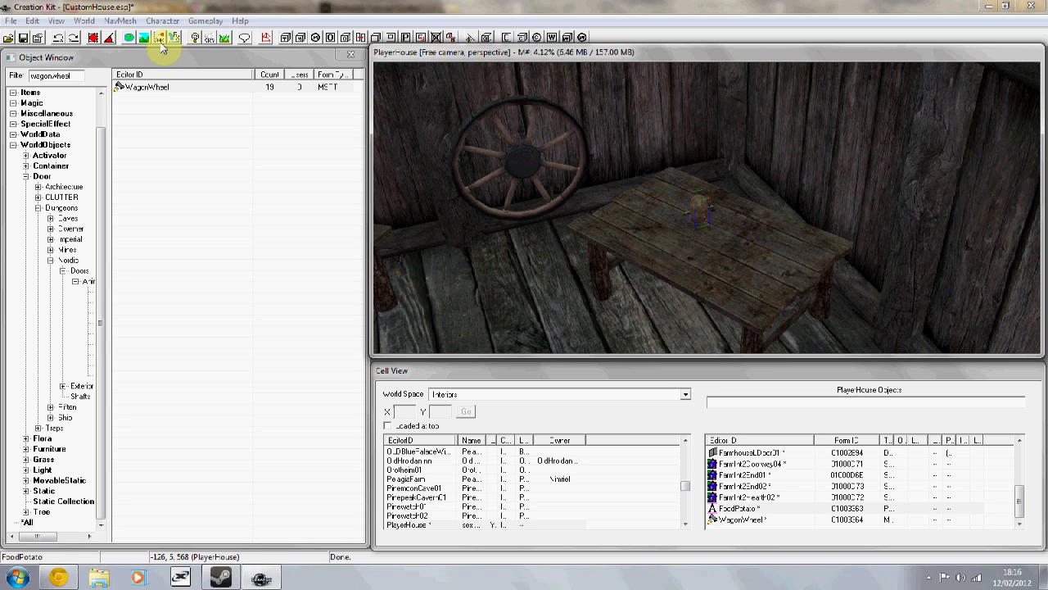
{"action": "left_click", "coordinate": [160, 42]}
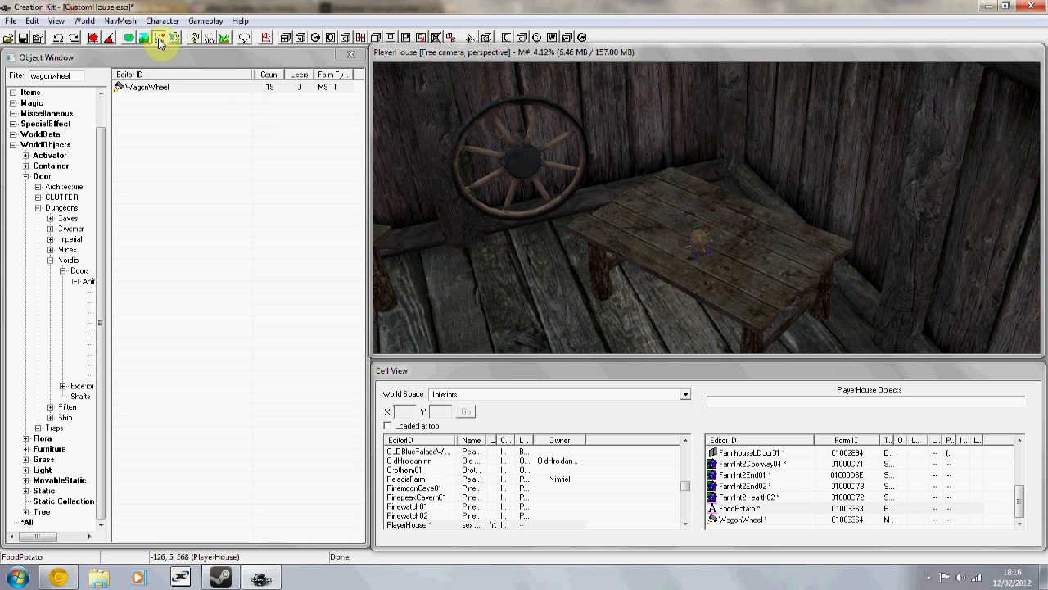
{"action": "key", "text": "shift"}
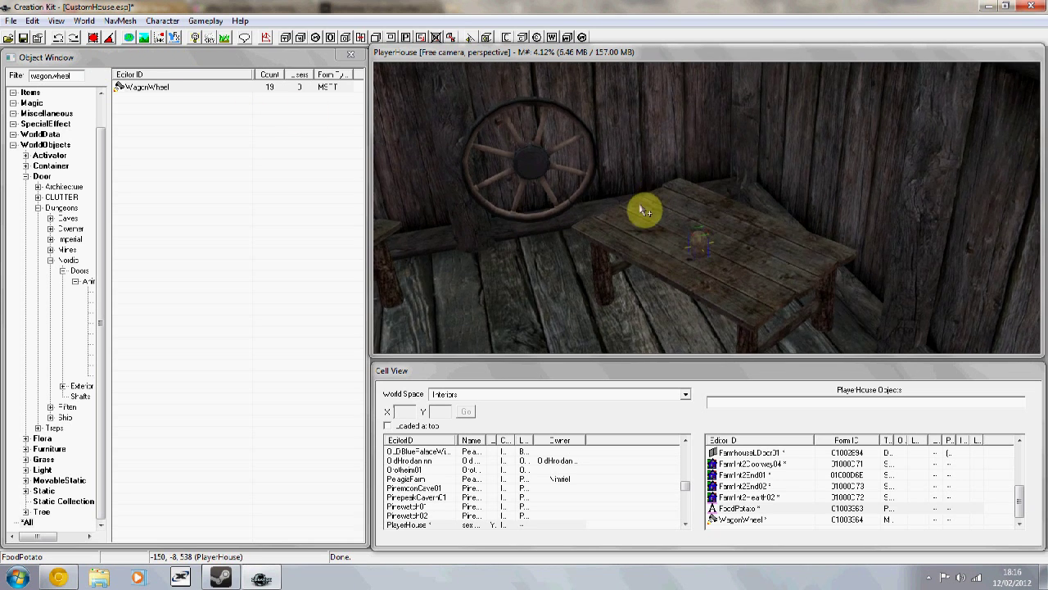
Duplicate the potato twice and spread the three potatoes in a row across the shorter table.
{"action": "mouse_move", "coordinate": [643, 211]}
{"action": "middle_mouse_down"}
{"action": "mouse_move", "coordinate": [620, 203]}
{"action": "mouse_move", "coordinate": [636, 208]}
{"action": "middle_mouse_up"}
{"action": "scroll", "coordinate": [833, 230], "scroll_direction": "down", "scroll_amount": 1}
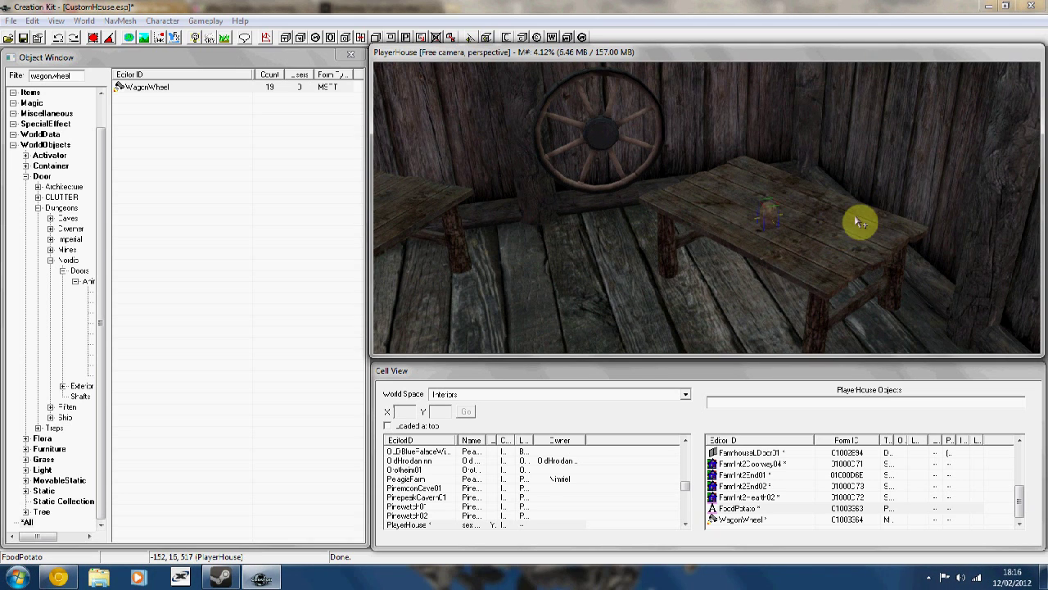
{"action": "middle_click_drag", "start_coordinate": [857, 221], "coordinate": [859, 229], "text": "shift"}
{"action": "middle_click_drag", "start_coordinate": [798, 192], "coordinate": [657, 223]}
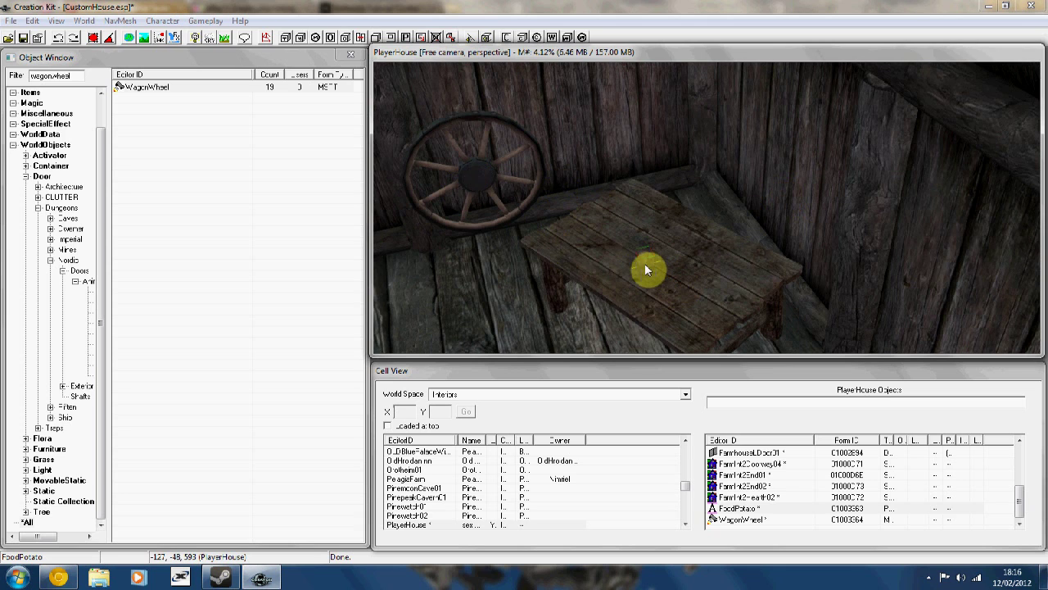
{"action": "double_click", "coordinate": [645, 263]}
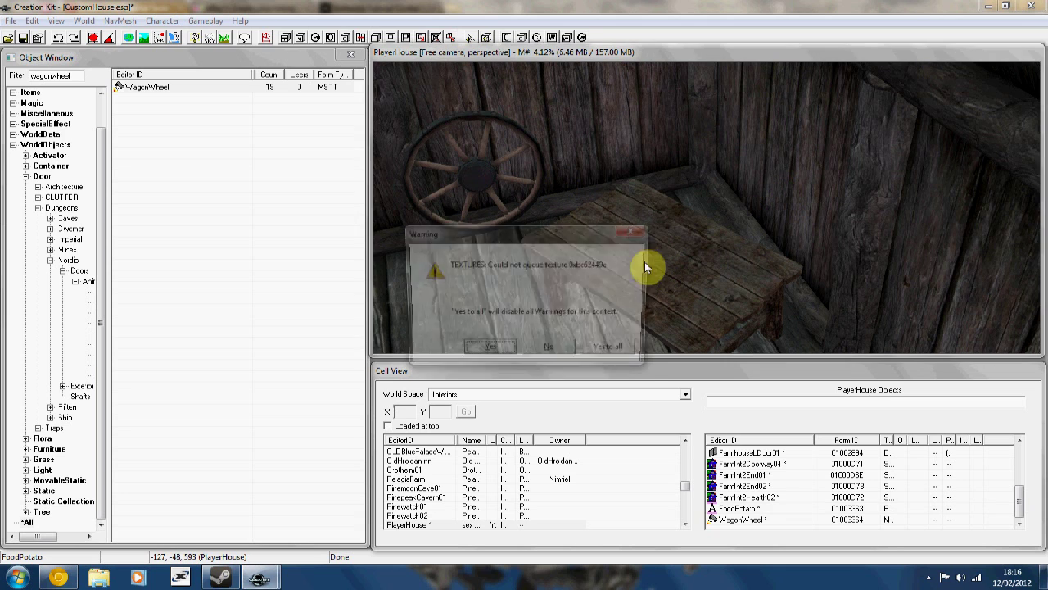
{"action": "left_click", "coordinate": [614, 352]}
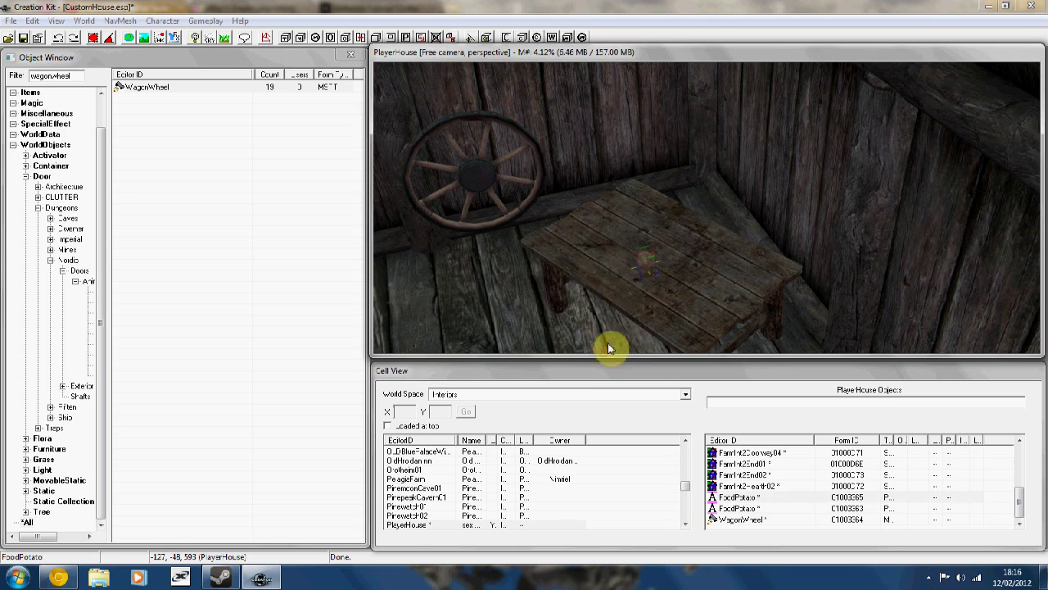
{"action": "left_click", "coordinate": [641, 260]}
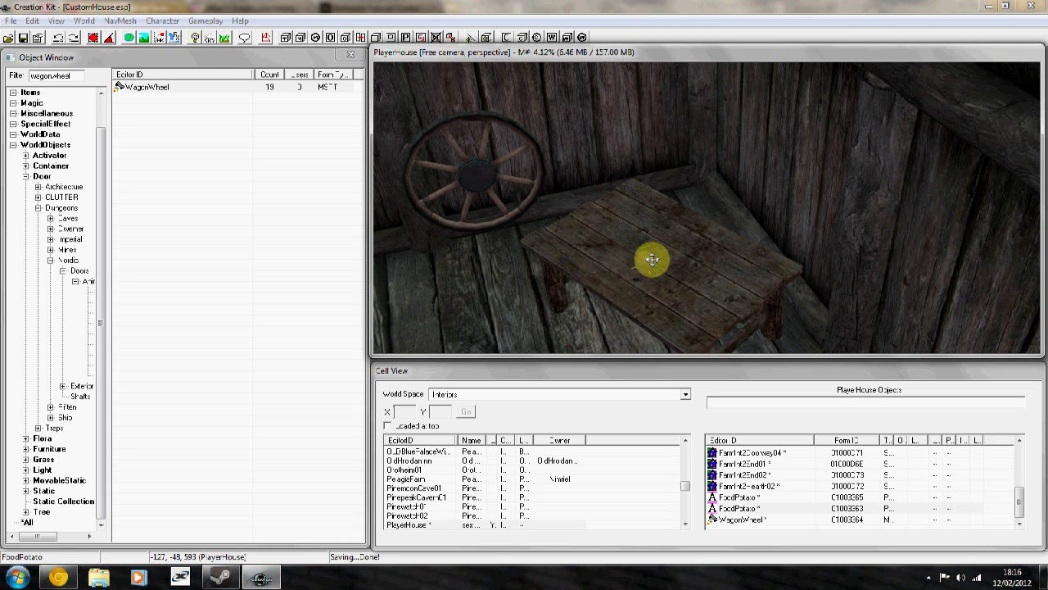
{"action": "key", "text": "ctrl+d"}
{"action": "left_click", "coordinate": [643, 259]}
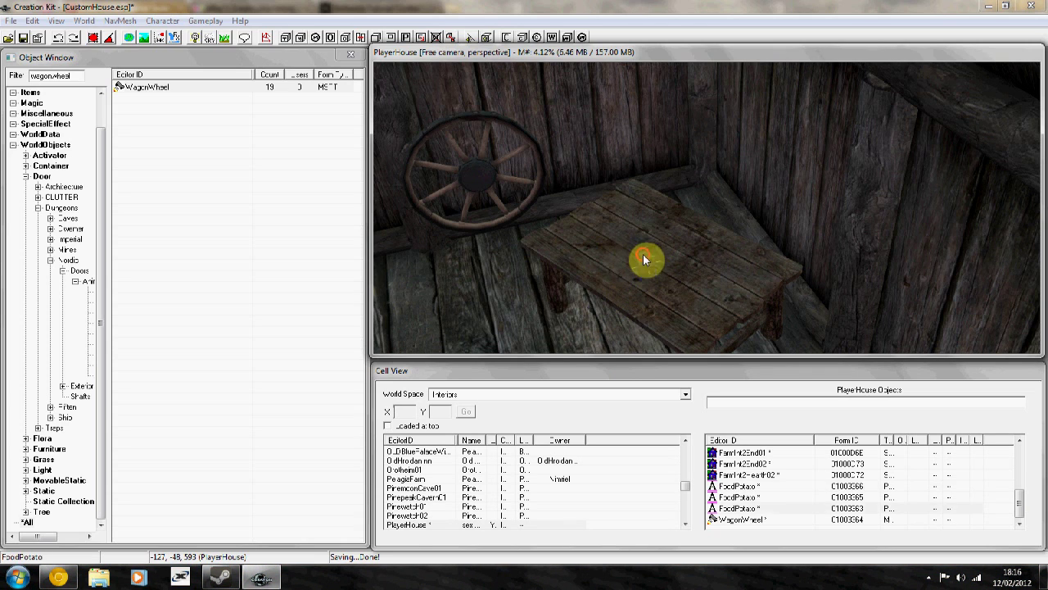
{"action": "double_click", "coordinate": [654, 262]}
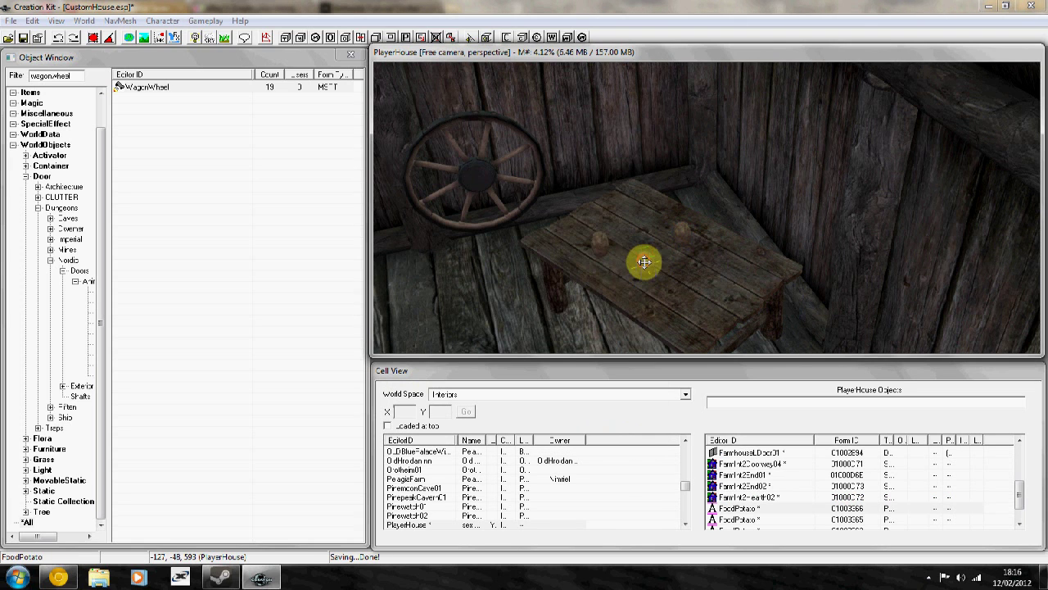
Try to move the three potatoes on the table as one group, and undo the move.
{"action": "left_click_drag", "start_coordinate": [563, 194], "coordinate": [702, 281]}
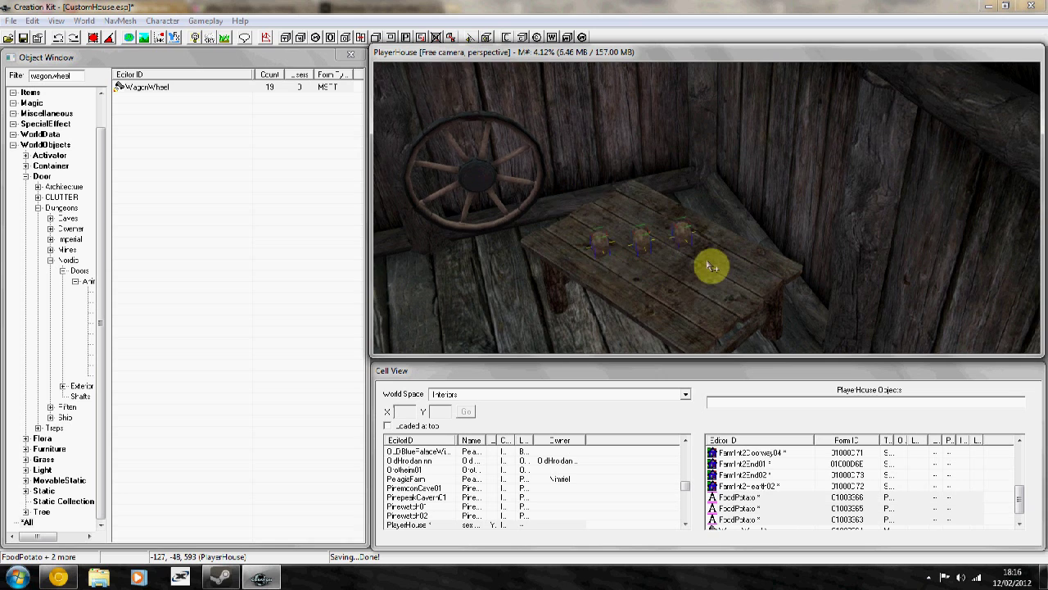
{"action": "middle_click_drag", "start_coordinate": [712, 267], "coordinate": [726, 237], "text": "shift"}
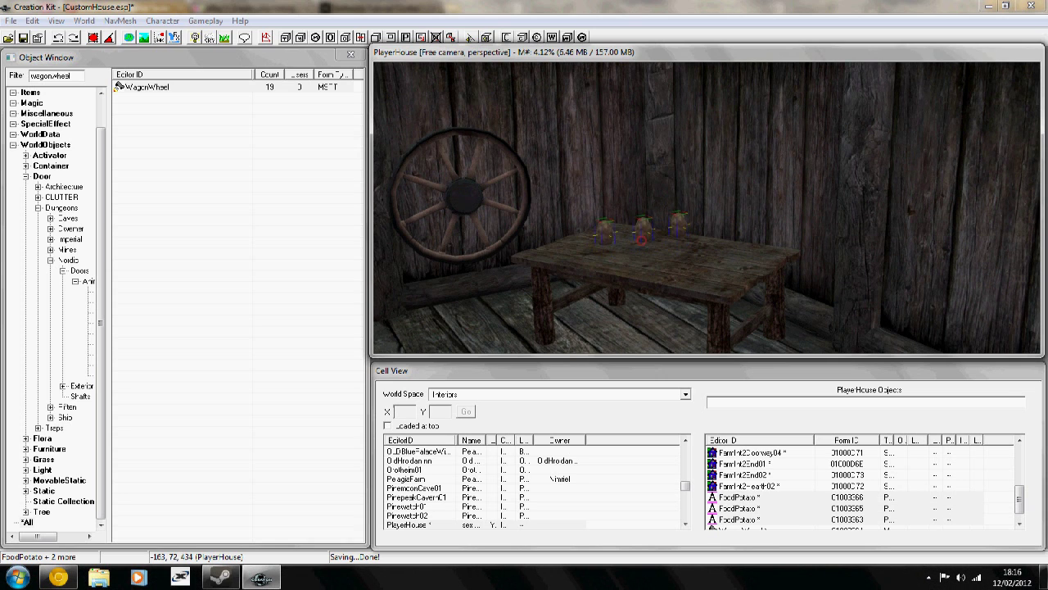
{"action": "left_click", "coordinate": [630, 207], "text": "ctrl"}
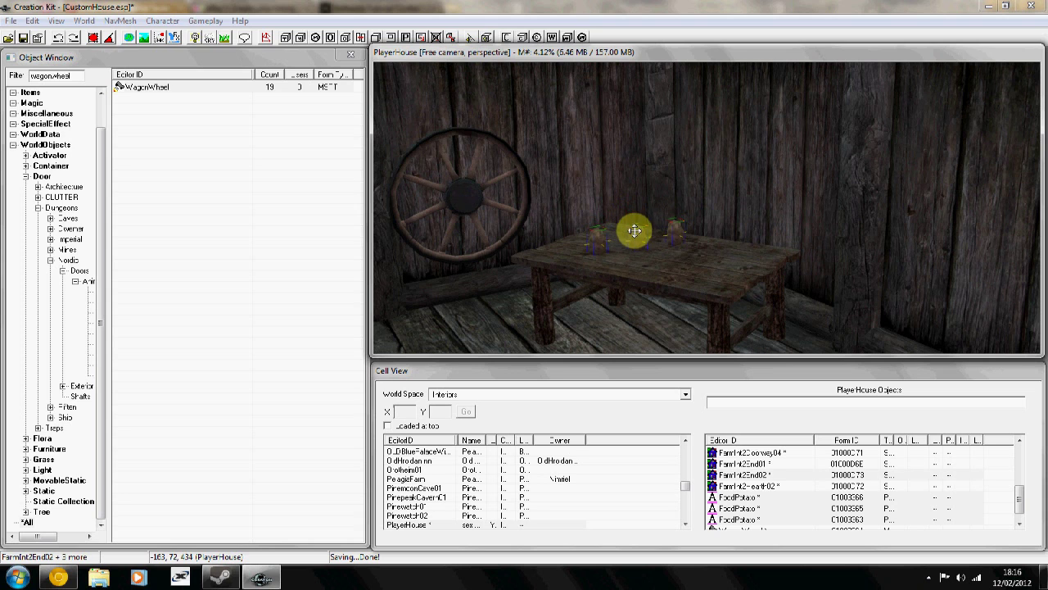
{"action": "left_click_drag", "start_coordinate": [635, 231], "coordinate": [645, 228]}
{"action": "key", "text": "ctrl+z"}
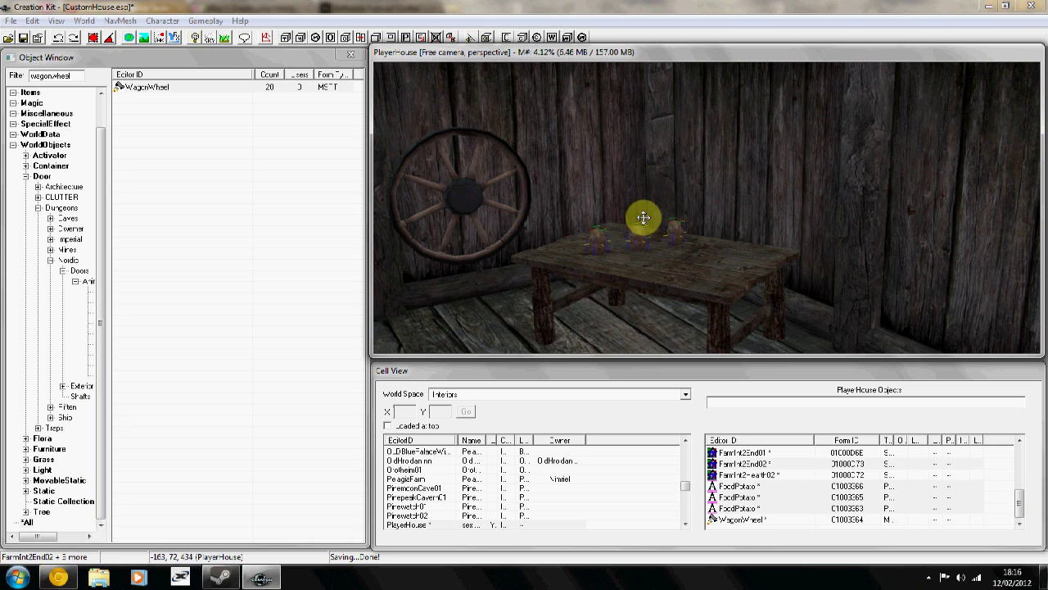
Raise the three potatoes together above the table and drop them back onto it with the Havok physics simulation.
{"action": "left_click", "coordinate": [639, 236]}
{"action": "middle_click_drag", "start_coordinate": [639, 235], "coordinate": [603, 240], "text": "shift"}
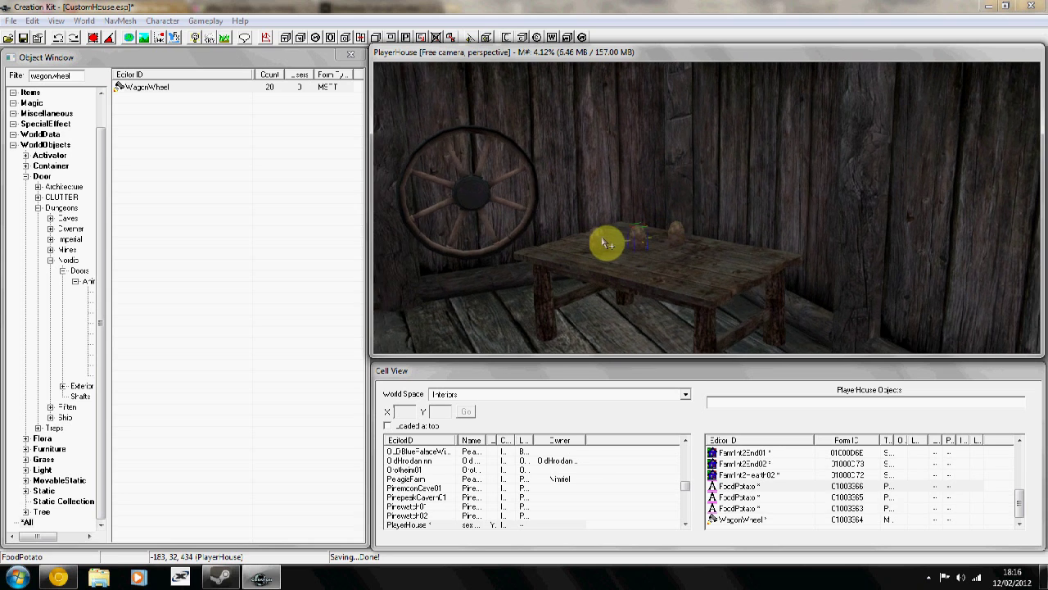
{"action": "left_click", "coordinate": [600, 242], "text": "ctrl"}
{"action": "left_click", "coordinate": [673, 234], "text": "ctrl"}
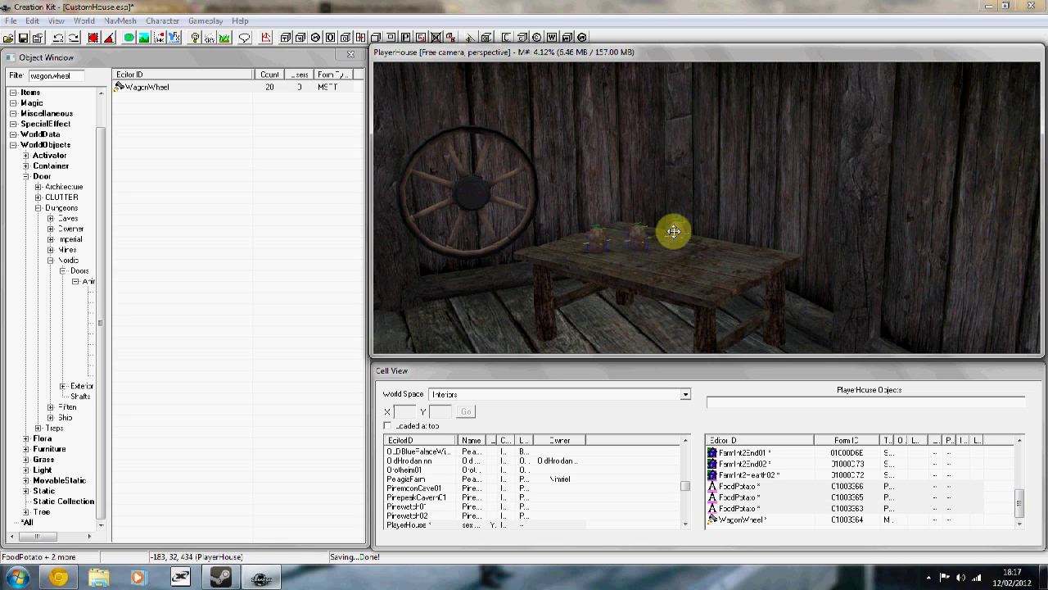
{"action": "middle_click_drag", "start_coordinate": [641, 145], "coordinate": [640, 161]}
{"action": "middle_click_drag", "start_coordinate": [633, 278], "coordinate": [333, 6], "text": "shift"}
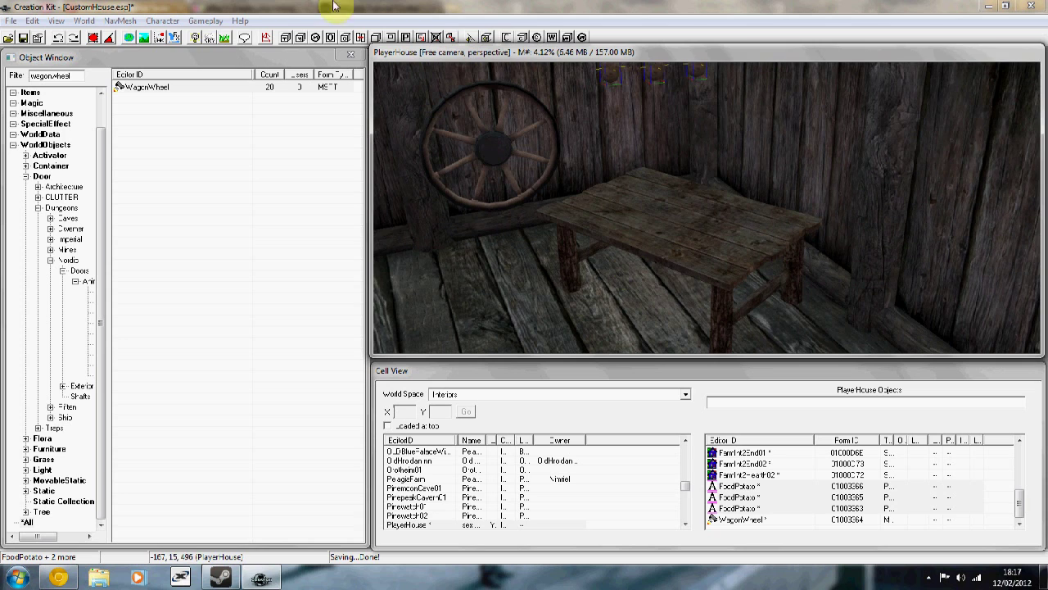
{"action": "left_click", "coordinate": [159, 38]}
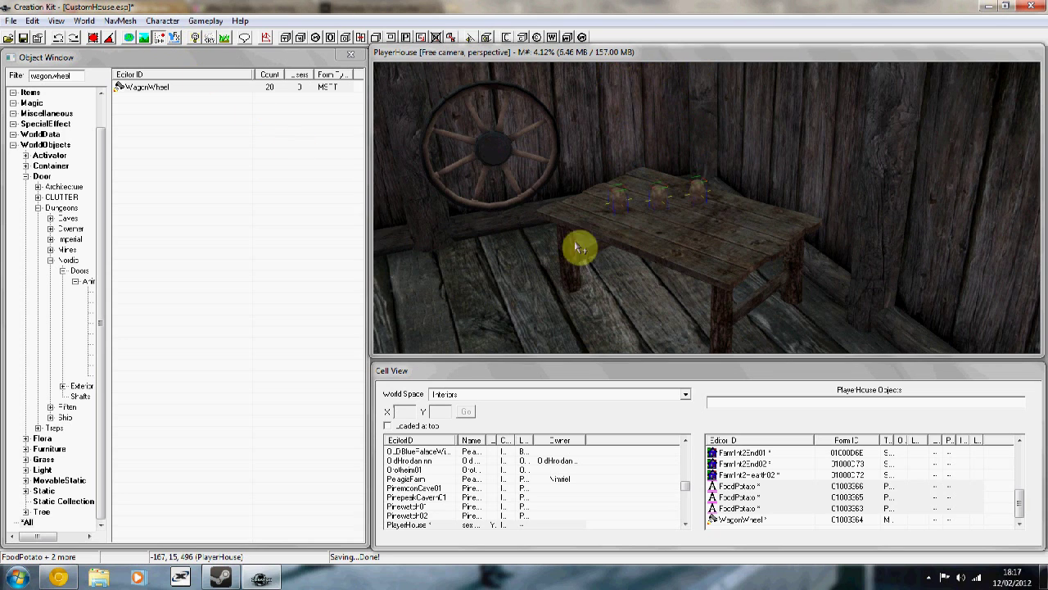
Rotate the three potatoes as a group above the table, using the rotation gizmo.
{"action": "right_click_drag", "start_coordinate": [661, 194], "coordinate": [662, 192]}
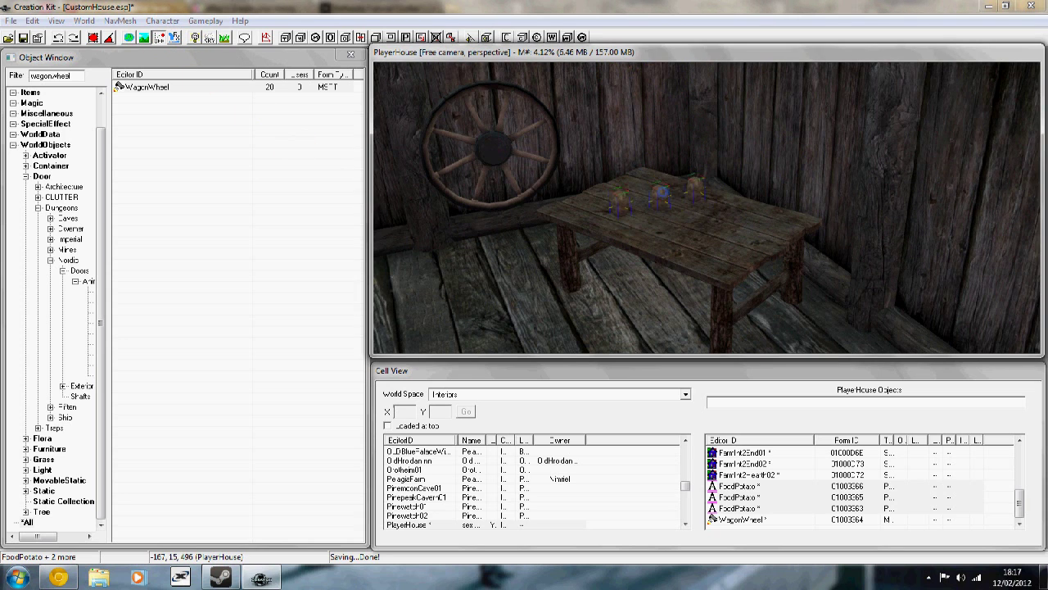
{"action": "key", "text": "e"}
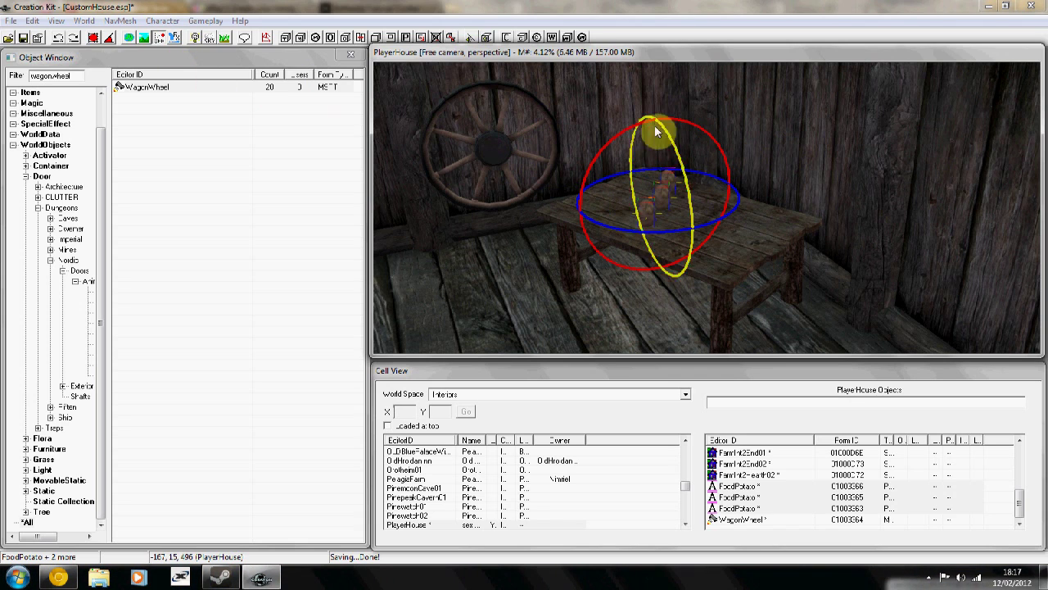
{"action": "left_click_drag", "start_coordinate": [631, 132], "coordinate": [647, 134]}
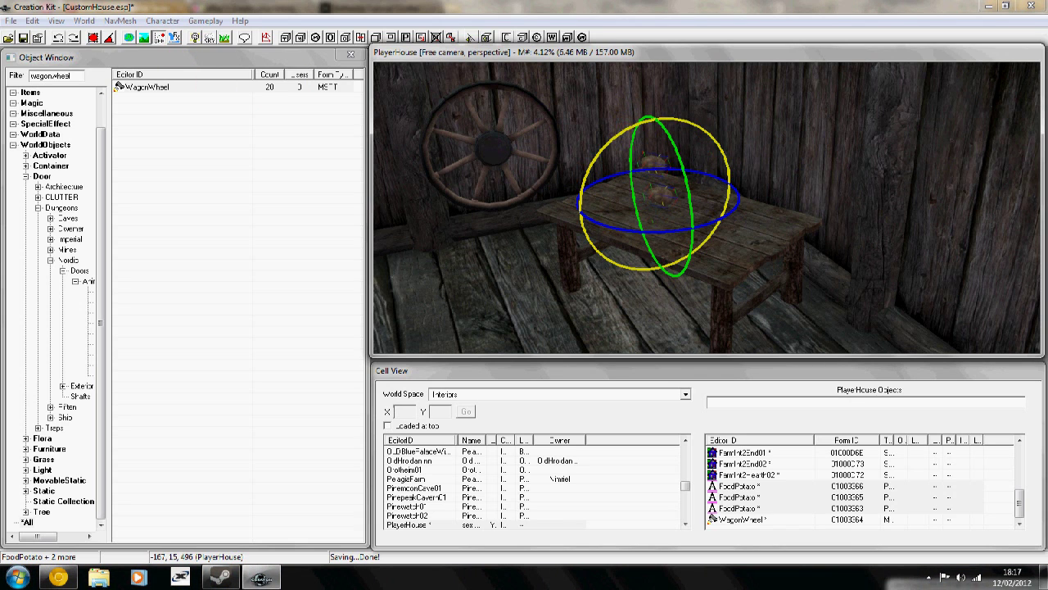
{"action": "key", "text": "w"}
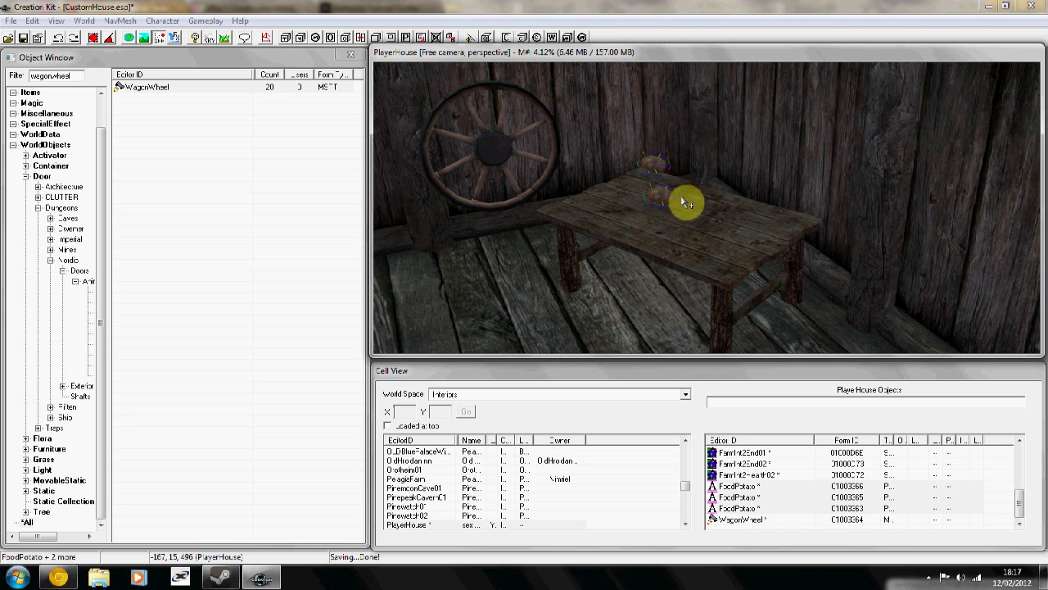
Drop the three rotated potatoes above the table with the Havok physics simulation.
{"action": "left_click_drag", "start_coordinate": [658, 165], "coordinate": [658, 96]}
{"action": "key", "text": "grave"}
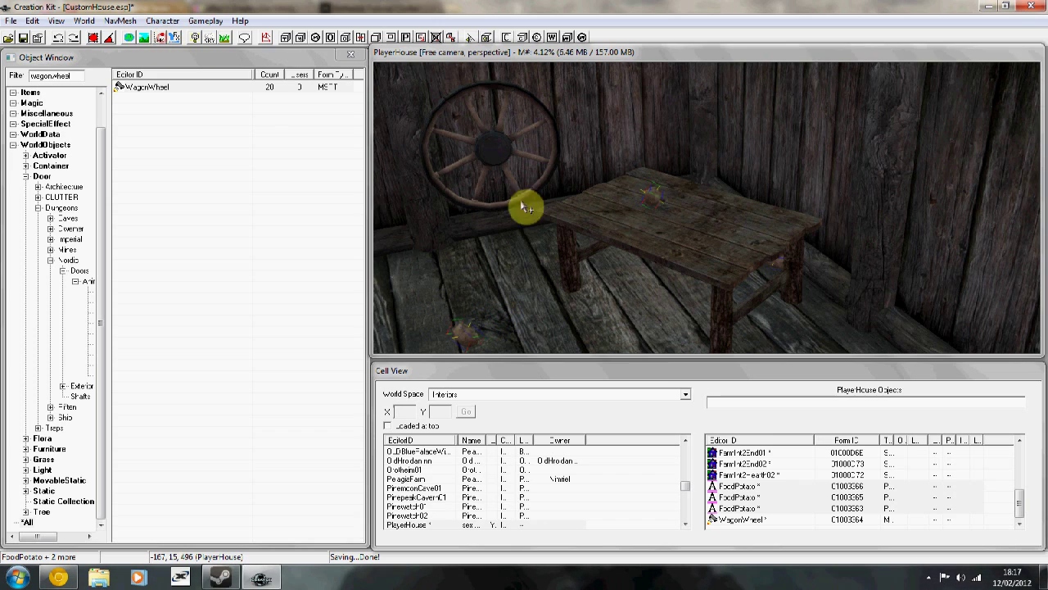
{"action": "middle_click_drag", "start_coordinate": [563, 250], "coordinate": [569, 247]}
Examine the Don't Havok Settle setting in the wall-hung wagon wheel's reference properties, and close them without changes.
{"action": "left_click", "coordinate": [516, 123]}
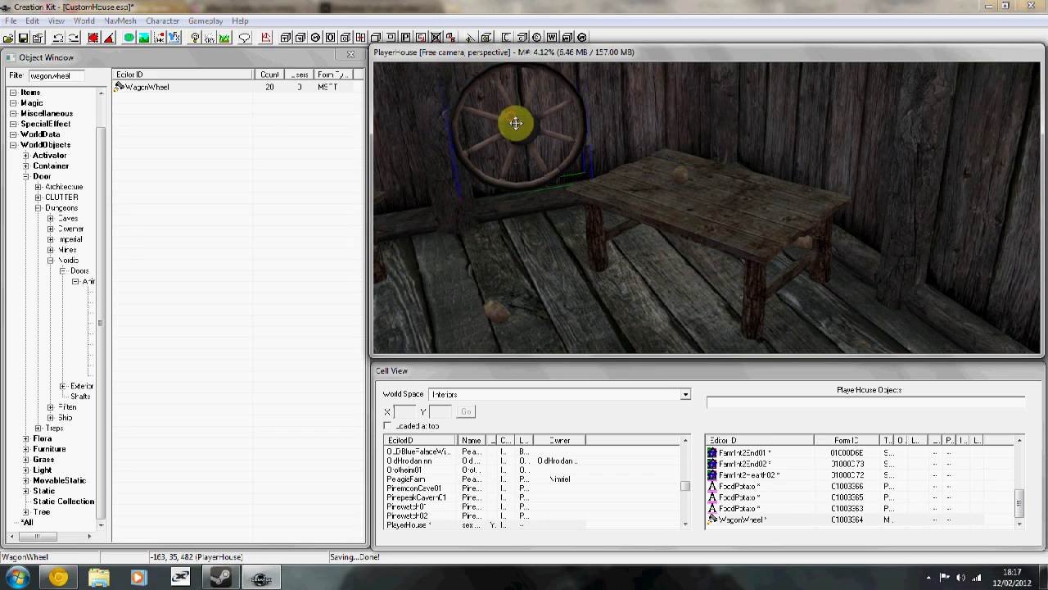
{"action": "middle_click_drag", "start_coordinate": [516, 123], "coordinate": [528, 132]}
{"action": "middle_click_drag", "start_coordinate": [646, 202], "coordinate": [709, 96], "text": "shift"}
{"action": "middle_click_drag", "start_coordinate": [712, 207], "coordinate": [726, 146], "text": "shift"}
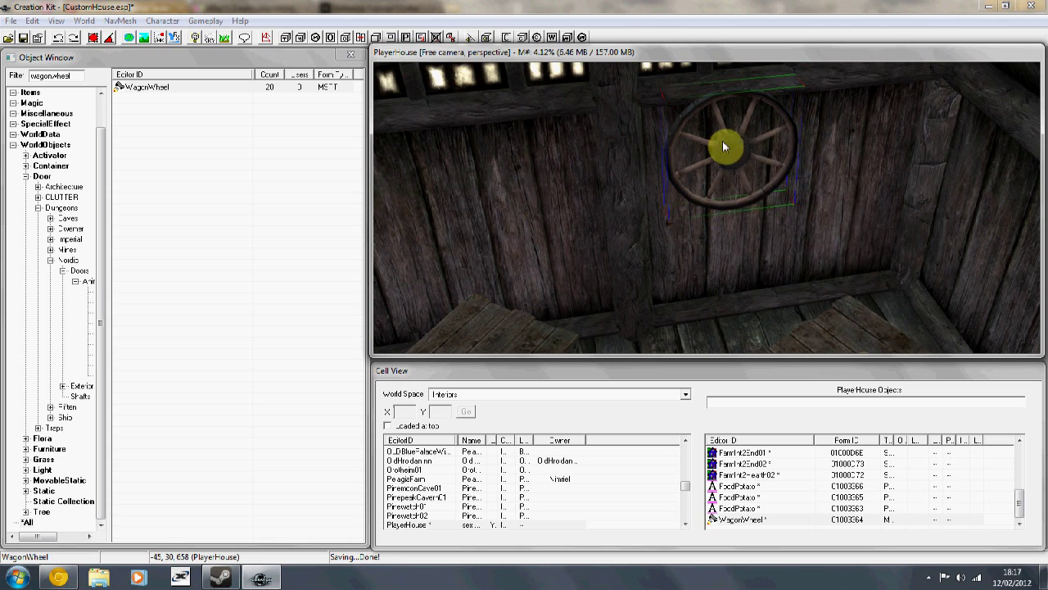
{"action": "right_click", "coordinate": [724, 143]}
{"action": "left_click", "coordinate": [768, 233]}
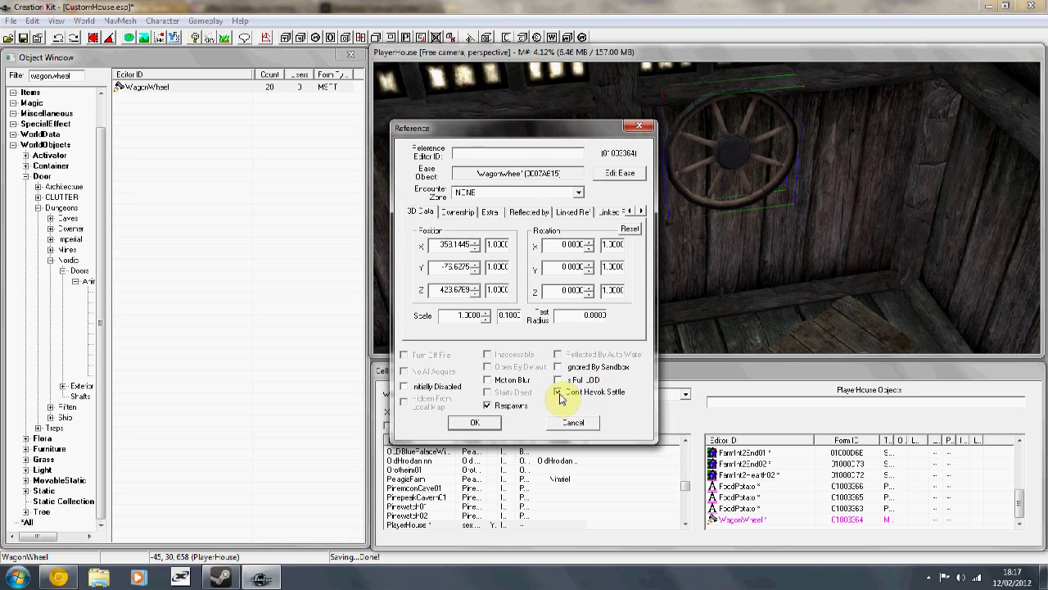
{"action": "left_click", "coordinate": [571, 422]}
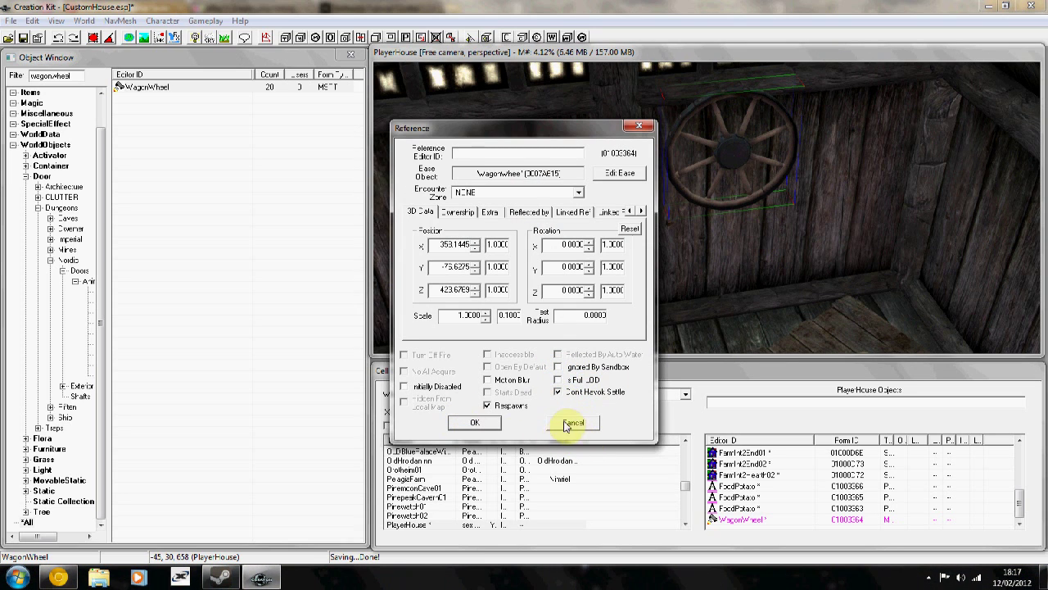
Inspect the wagon wheel's placement on the wall and the tables around it from several angles.
{"action": "middle_click_drag", "start_coordinate": [655, 313], "coordinate": [756, 242], "text": "shift"}
{"action": "middle_click_drag", "start_coordinate": [758, 196], "coordinate": [750, 196]}
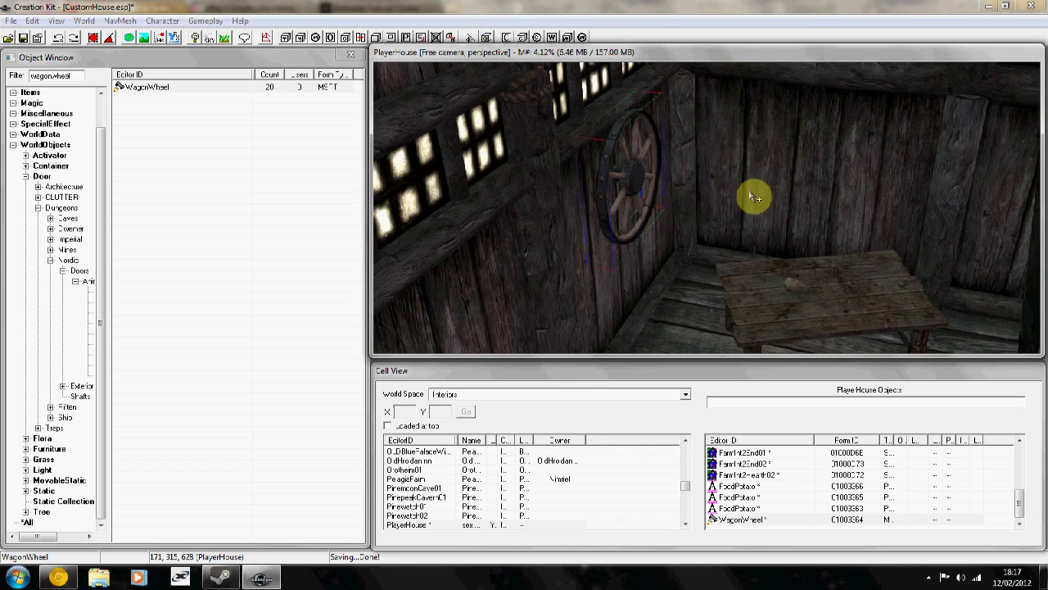
{"action": "middle_click_drag", "start_coordinate": [789, 265], "coordinate": [755, 288], "text": "shift"}
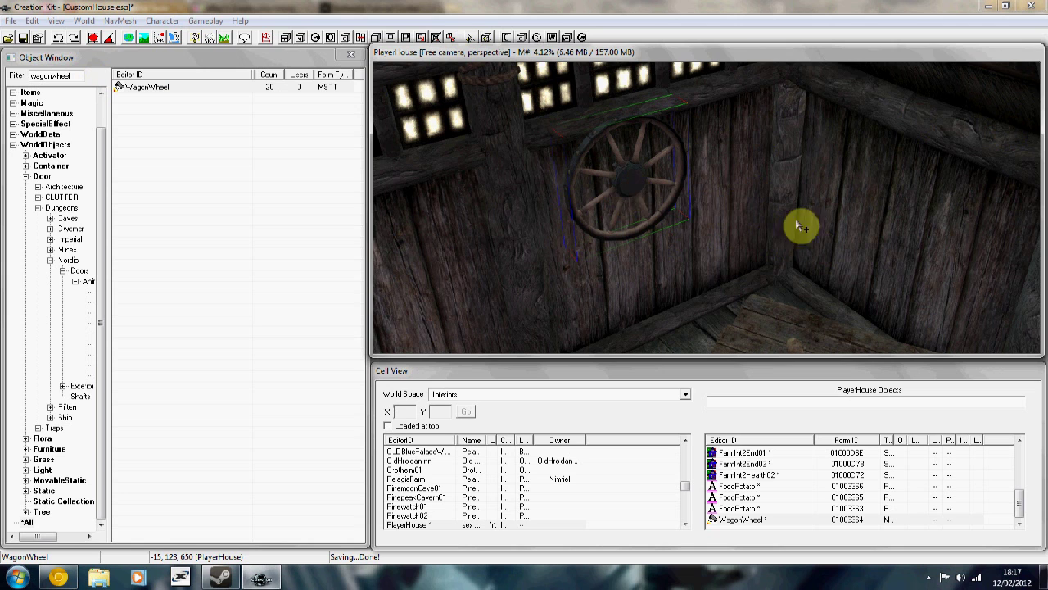
{"action": "middle_click_drag", "start_coordinate": [863, 226], "coordinate": [816, 212], "text": "shift"}
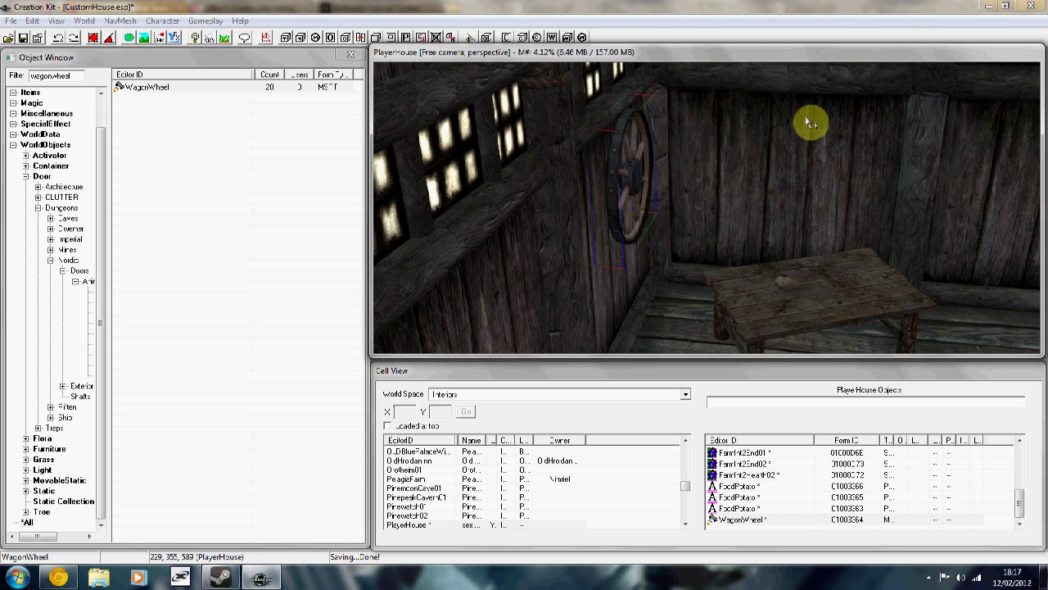
{"action": "middle_click_drag", "start_coordinate": [834, 97], "coordinate": [634, 202], "text": "shift"}
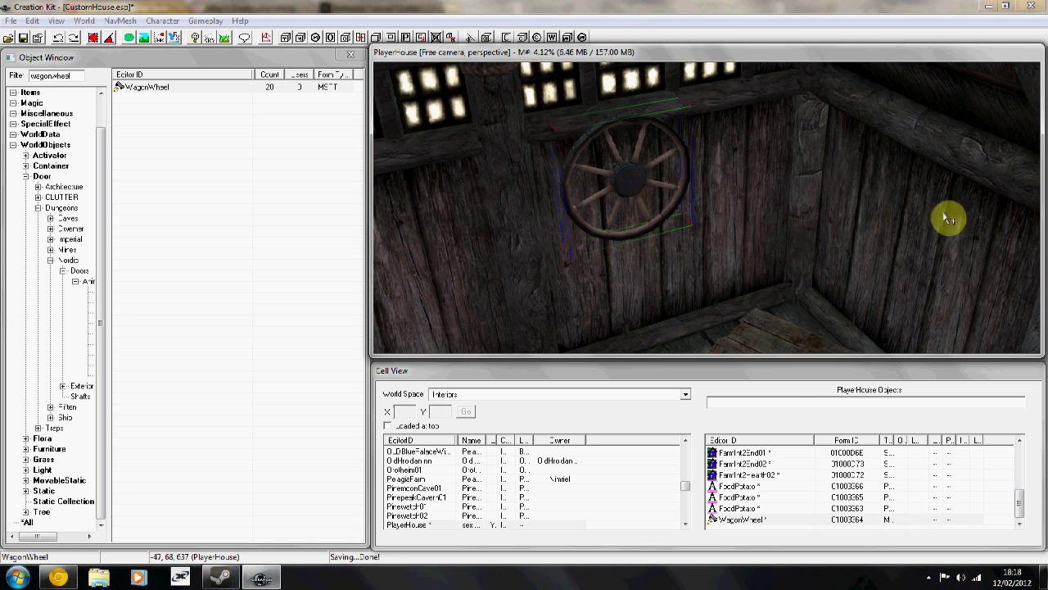
{"action": "middle_click_drag", "start_coordinate": [919, 219], "coordinate": [711, 276], "text": "shift"}
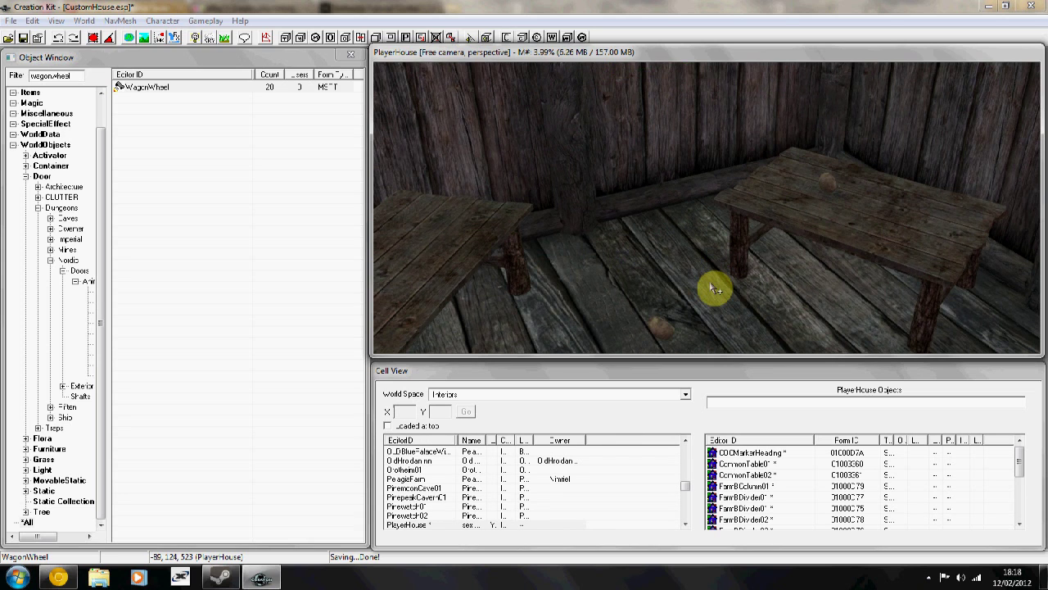
{"action": "middle_click_drag", "start_coordinate": [714, 289], "coordinate": [702, 292], "text": "shift"}
Filter the object list by "barrel" and select BarrelFish01.
{"action": "left_click", "coordinate": [90, 77]}
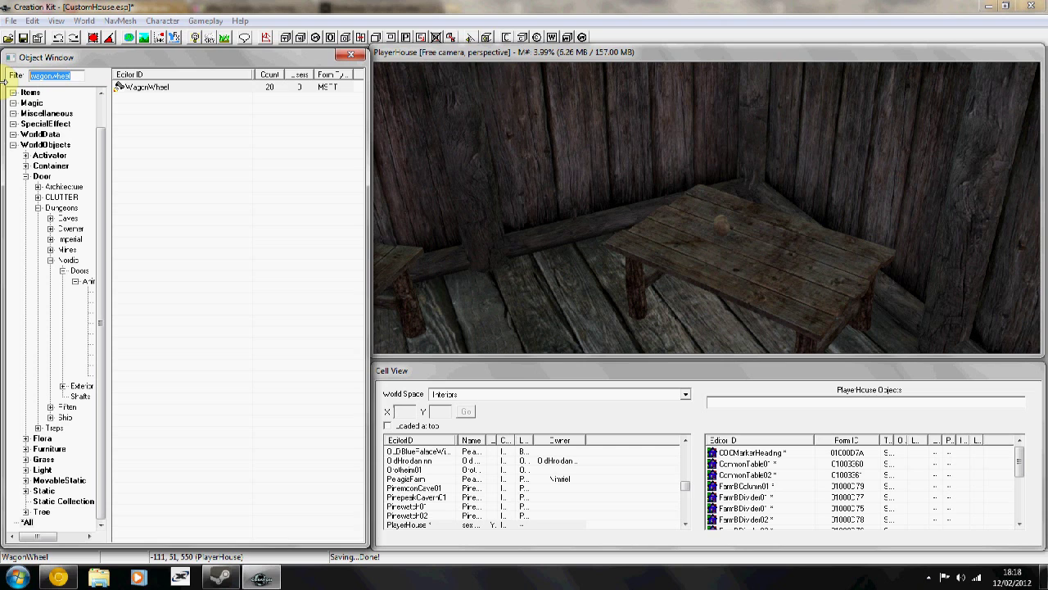
{"action": "type", "text": "barre"}
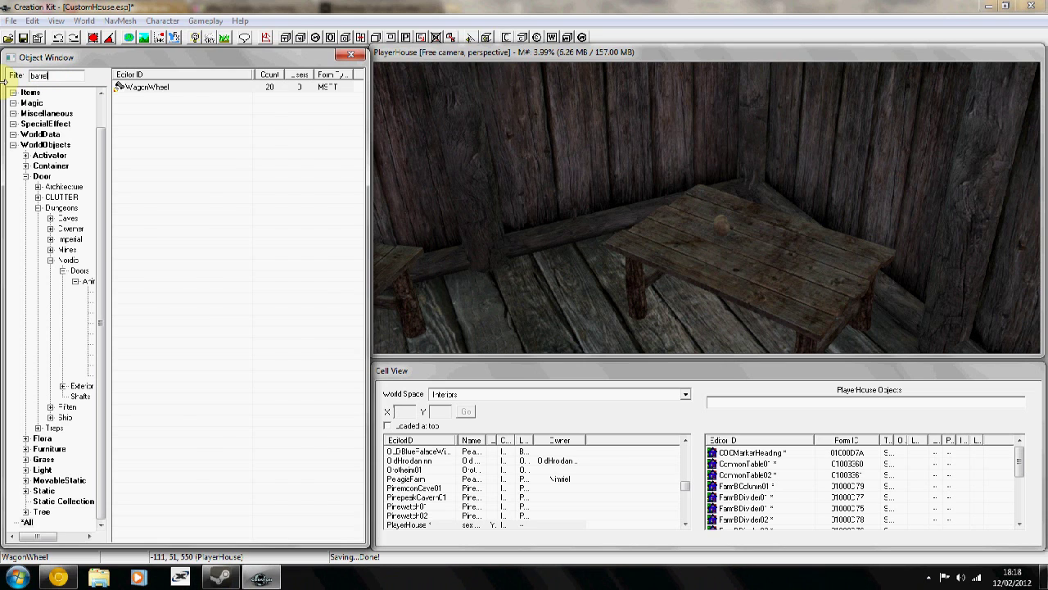
{"action": "type", "text": "l"}
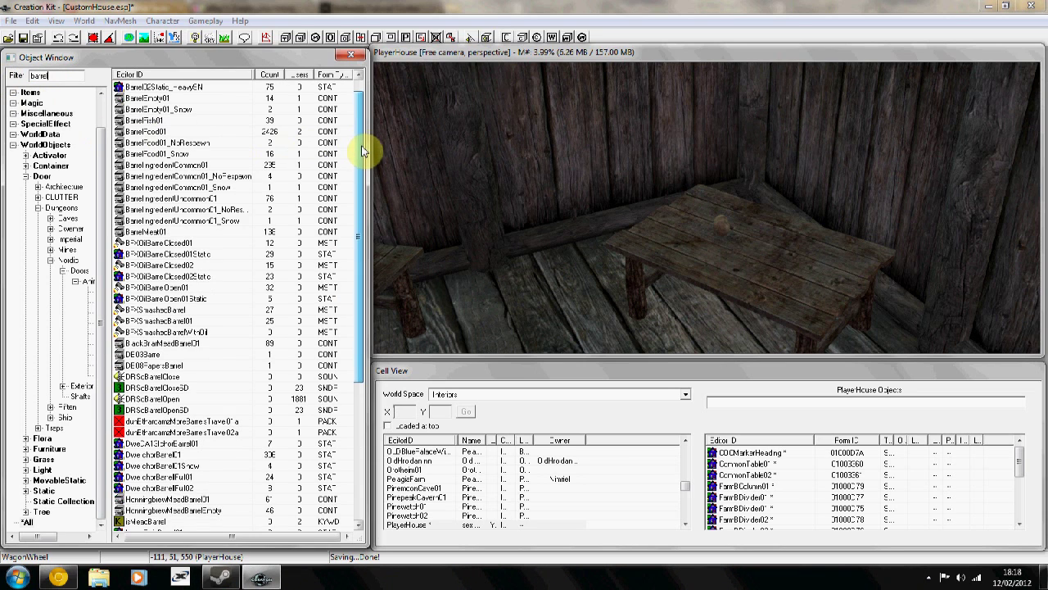
{"action": "left_click", "coordinate": [151, 131]}
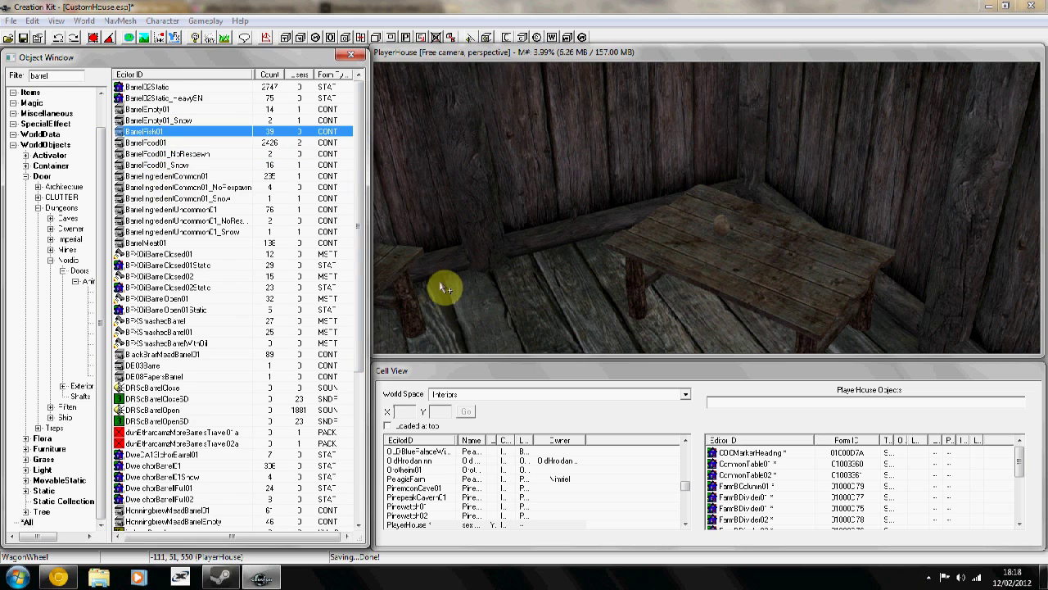
Place a BarrelFood01_NoRespawn container on the open floor in front of the tables.
{"action": "middle_click_drag", "start_coordinate": [440, 287], "coordinate": [443, 242]}
{"action": "scroll", "coordinate": [443, 243], "scroll_direction": "down", "scroll_amount": 4}
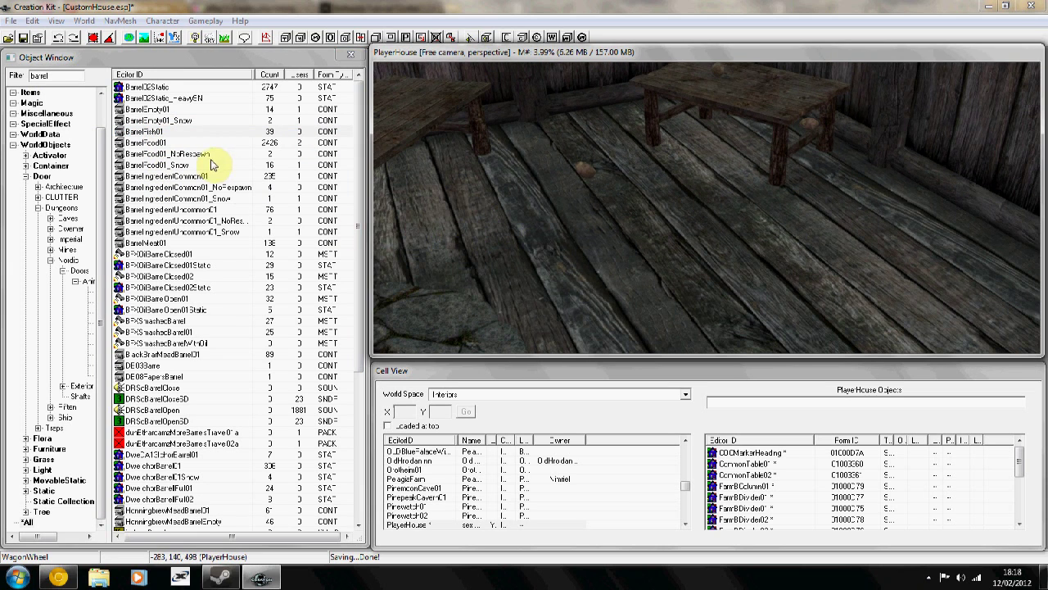
{"action": "left_click", "coordinate": [208, 155]}
{"action": "left_click_drag", "start_coordinate": [460, 220], "coordinate": [676, 288]}
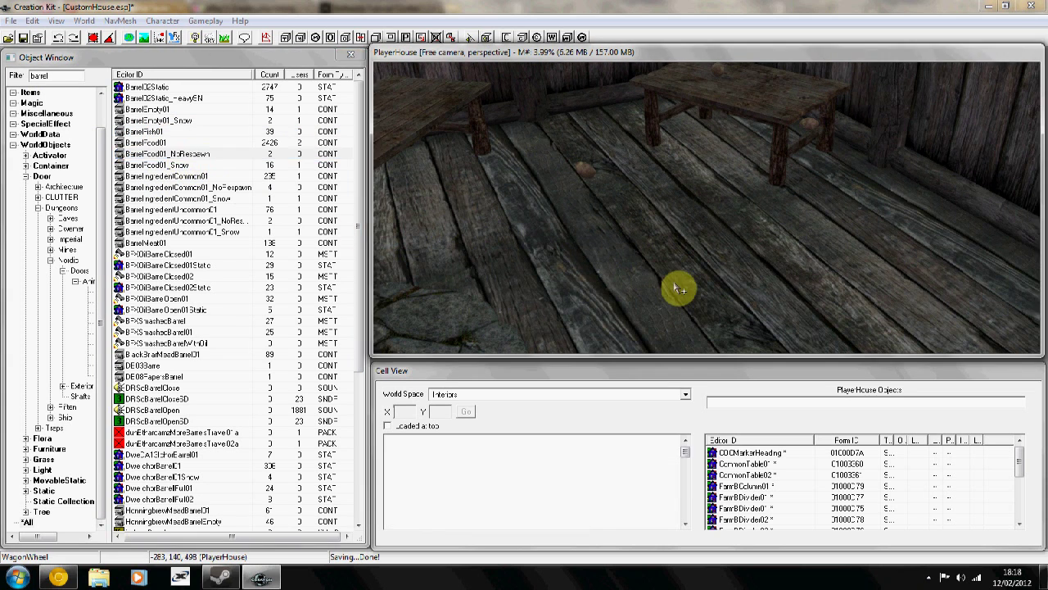
{"action": "middle_click_drag", "start_coordinate": [676, 287], "coordinate": [630, 214], "text": "shift"}
{"action": "scroll", "coordinate": [695, 248], "scroll_direction": "up", "scroll_amount": 1}
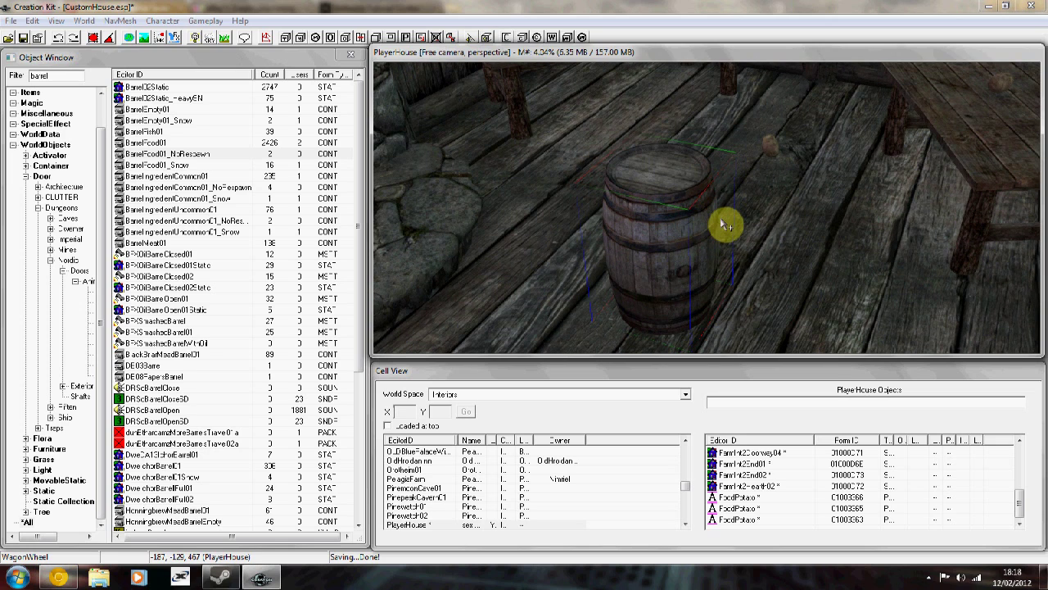
{"action": "middle_click_drag", "start_coordinate": [724, 225], "coordinate": [739, 218]}
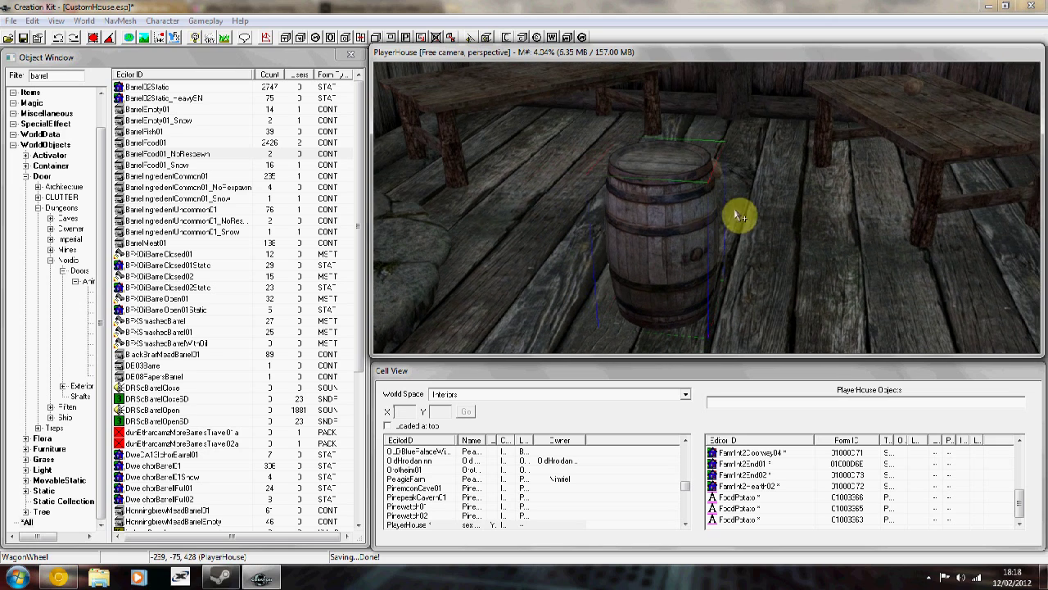
Place a BarrelFood01 container on the floor beside the first barrel.
{"action": "left_click", "coordinate": [174, 144]}
{"action": "left_click_drag", "start_coordinate": [175, 149], "coordinate": [507, 262]}
{"action": "middle_click_drag", "start_coordinate": [508, 262], "coordinate": [503, 267]}
{"action": "left_click_drag", "start_coordinate": [503, 267], "coordinate": [550, 260]}
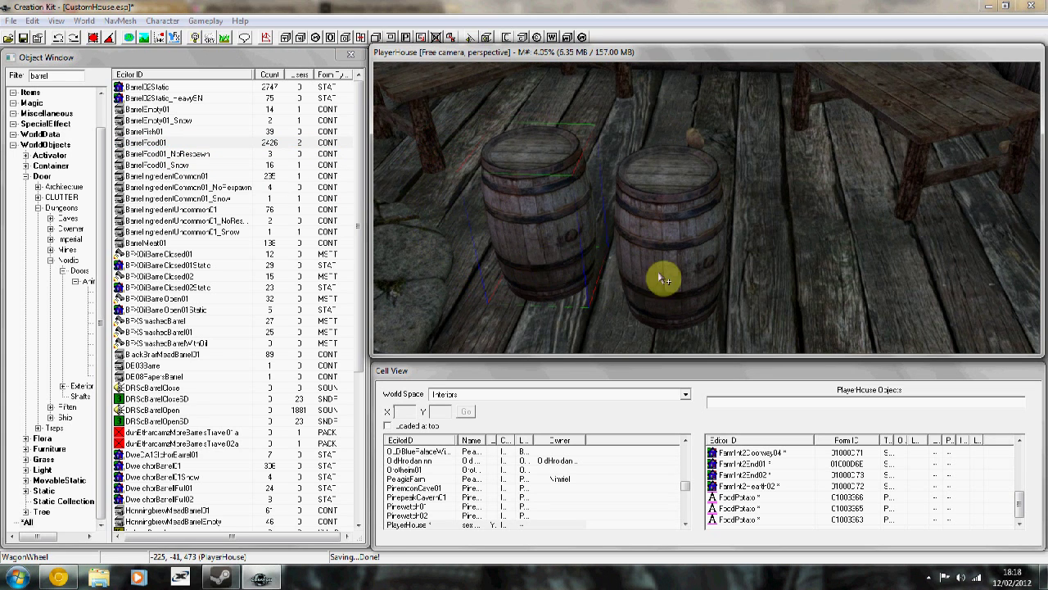
{"action": "middle_click_drag", "start_coordinate": [524, 200], "coordinate": [549, 187]}
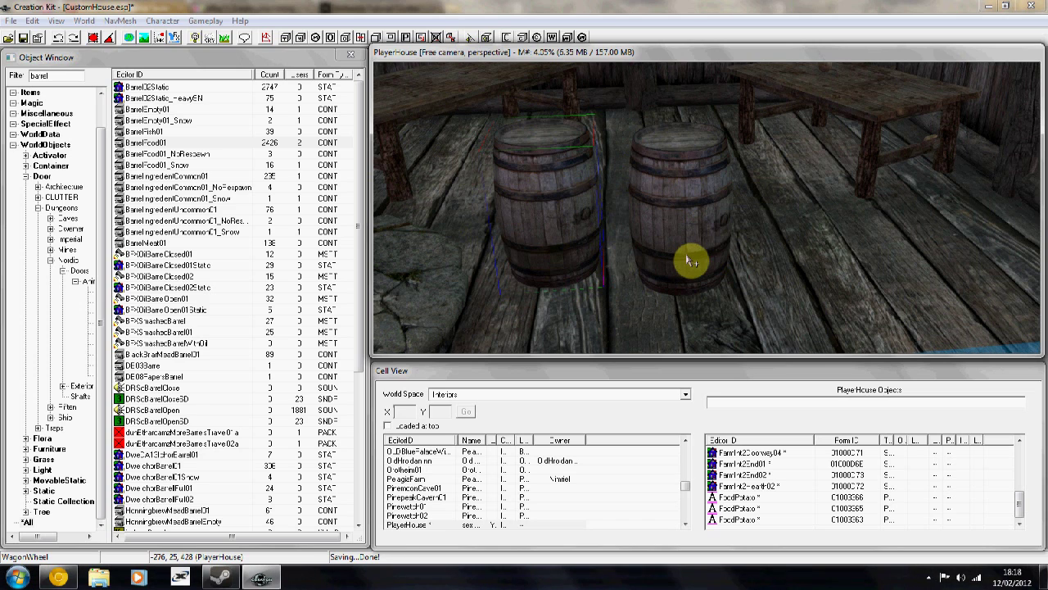
Delete both food barrels and place a BarrelIngredientCommon01_NoRespawn container on the floor in their place.
{"action": "key", "text": "Delete"}
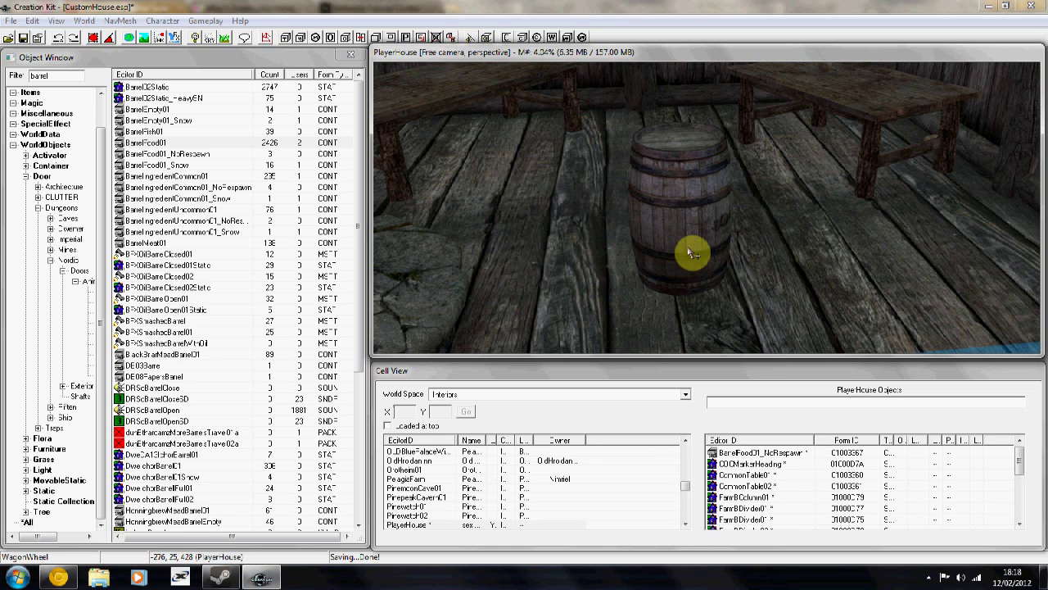
{"action": "left_click", "coordinate": [691, 254]}
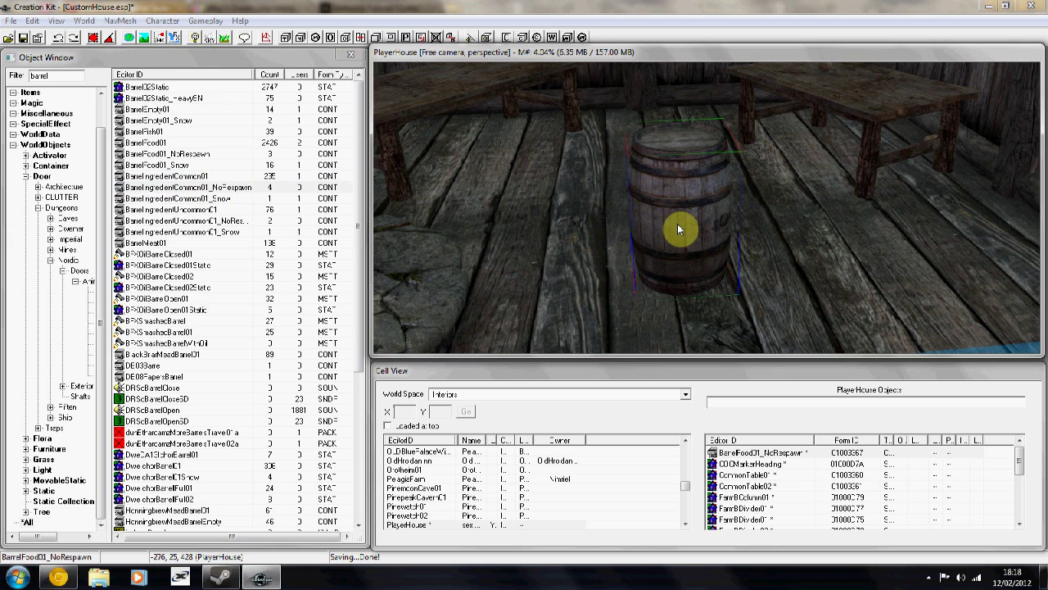
{"action": "key", "text": "Delete"}
{"action": "left_click_drag", "start_coordinate": [187, 187], "coordinate": [645, 200]}
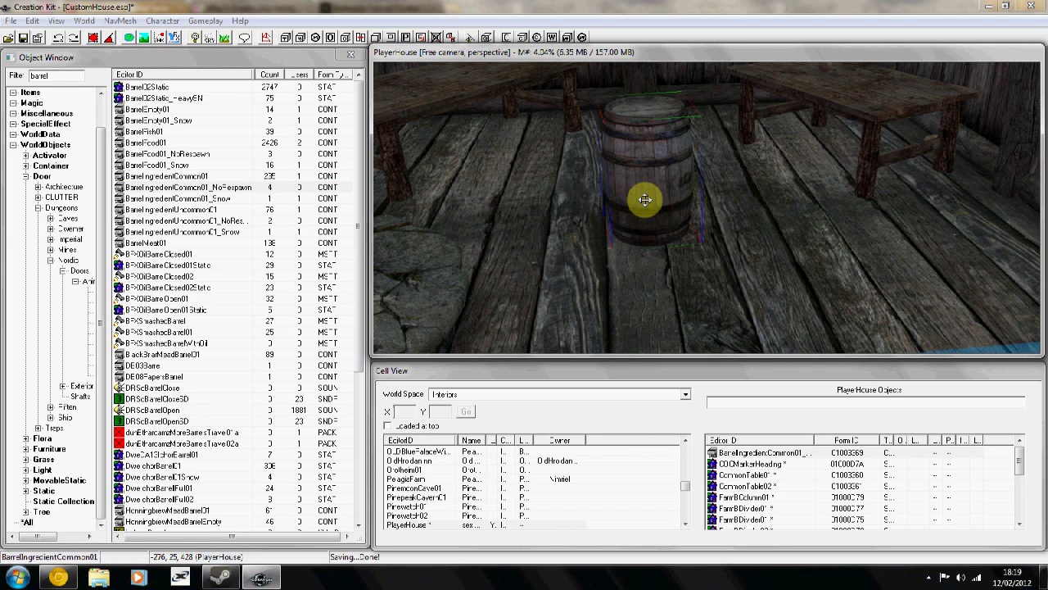
{"action": "mouse_move", "coordinate": [645, 201]}
{"action": "middle_mouse_down", "text": "shift"}
{"action": "mouse_move", "coordinate": [643, 213]}
{"action": "mouse_move", "coordinate": [627, 205]}
{"action": "mouse_move", "coordinate": [656, 226]}
{"action": "mouse_move", "coordinate": [619, 221]}
{"action": "mouse_move", "coordinate": [610, 197]}
{"action": "mouse_move", "coordinate": [633, 184]}
{"action": "middle_mouse_up", "text": "shift"}
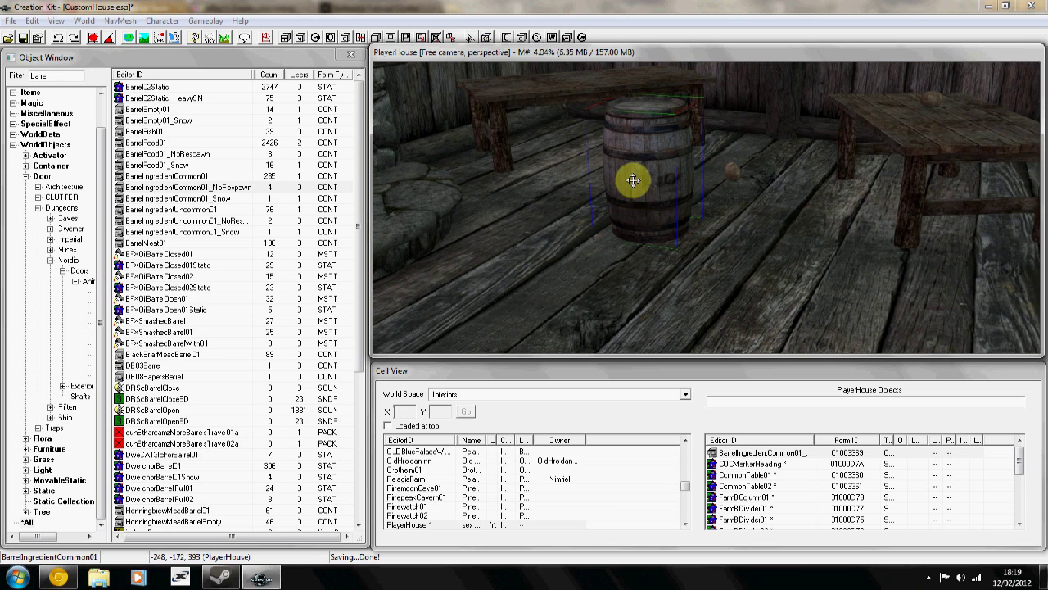
Open the base container of the ingredient barrel from its reference properties and select the leveled ingredient entry in its item list.
{"action": "right_click", "coordinate": [633, 174]}
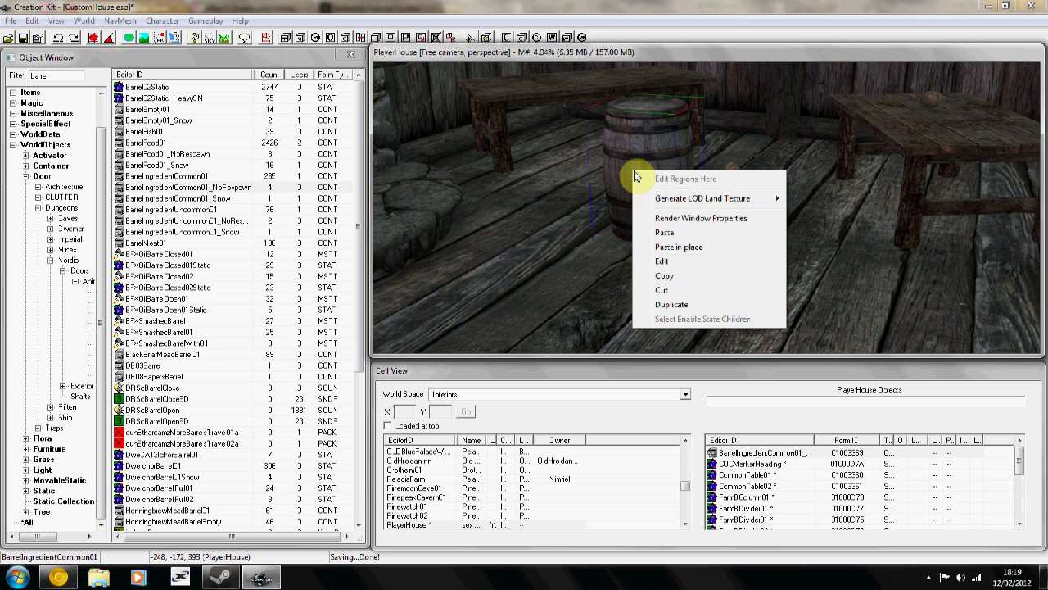
{"action": "left_click", "coordinate": [632, 123]}
{"action": "double_click", "coordinate": [632, 124]}
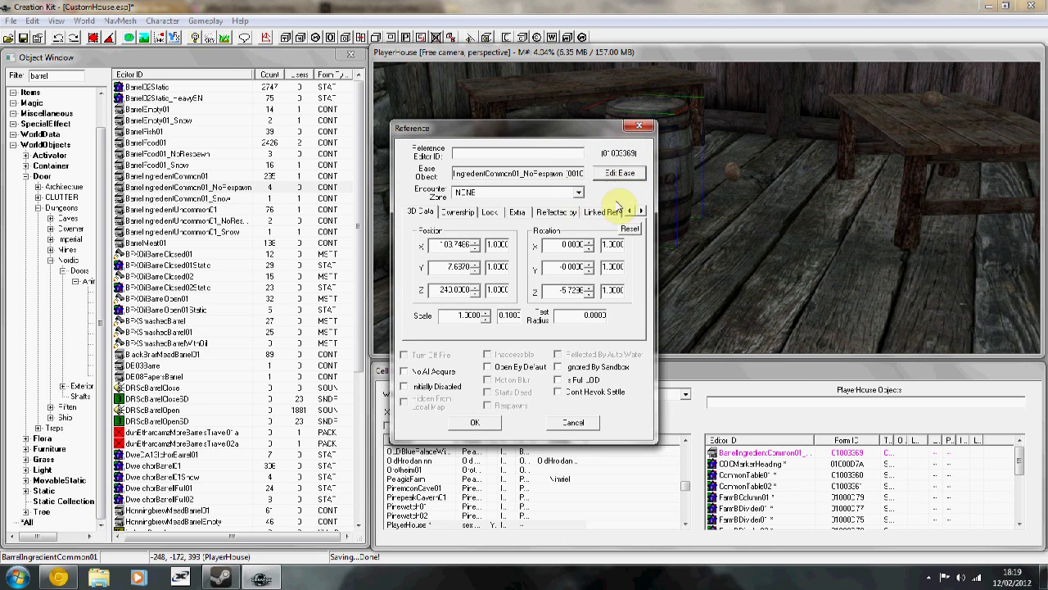
{"action": "left_click", "coordinate": [610, 175]}
{"action": "left_click", "coordinate": [490, 195]}
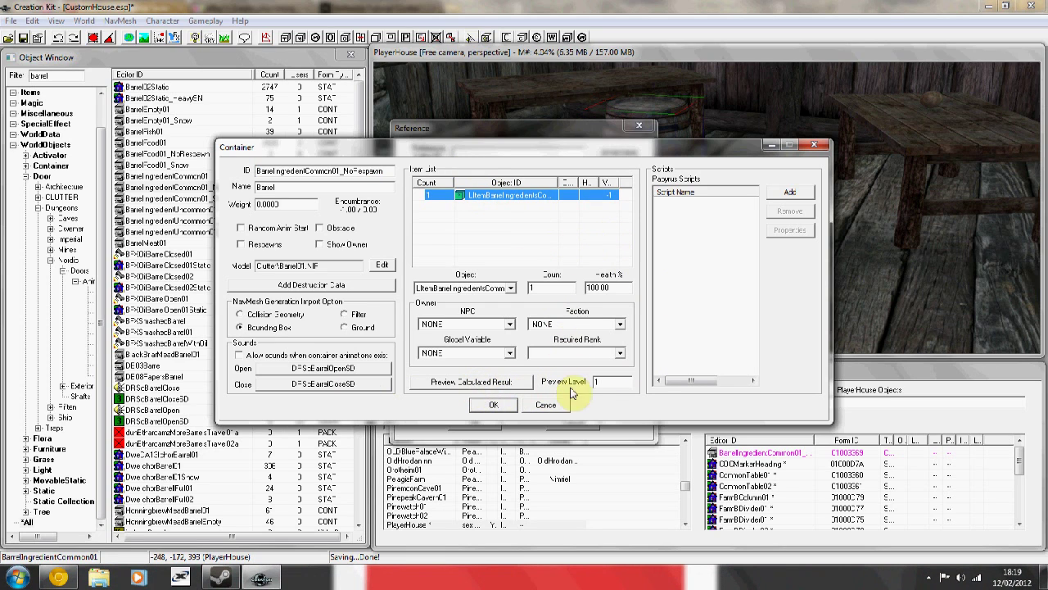
Preview the container's calculated result twice at preview level 1, and close the container and reference properties without changes.
{"action": "left_click", "coordinate": [479, 382]}
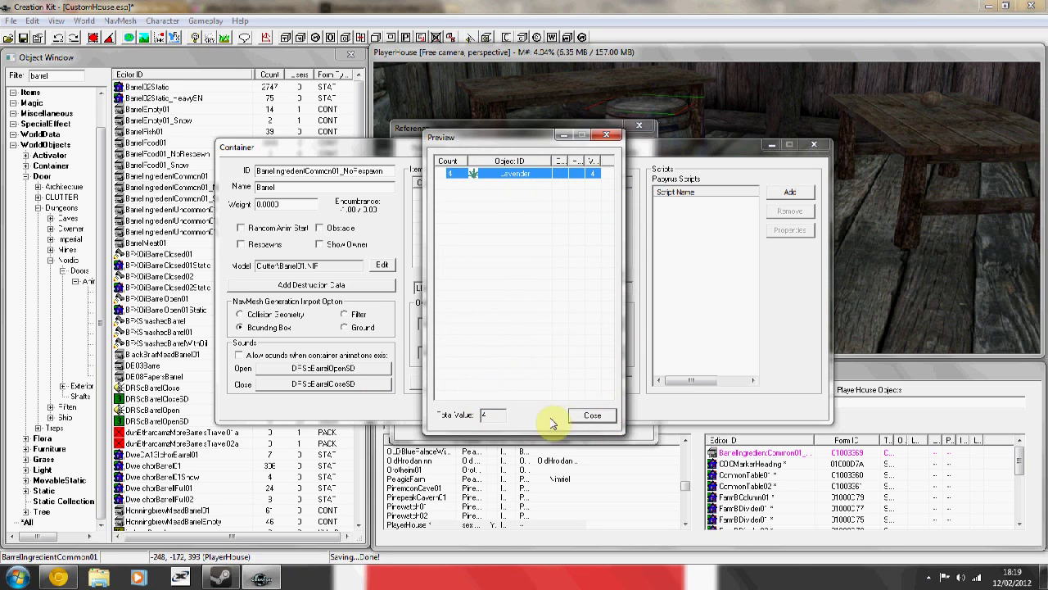
{"action": "left_click", "coordinate": [593, 416]}
{"action": "left_click_drag", "start_coordinate": [611, 387], "coordinate": [552, 385]}
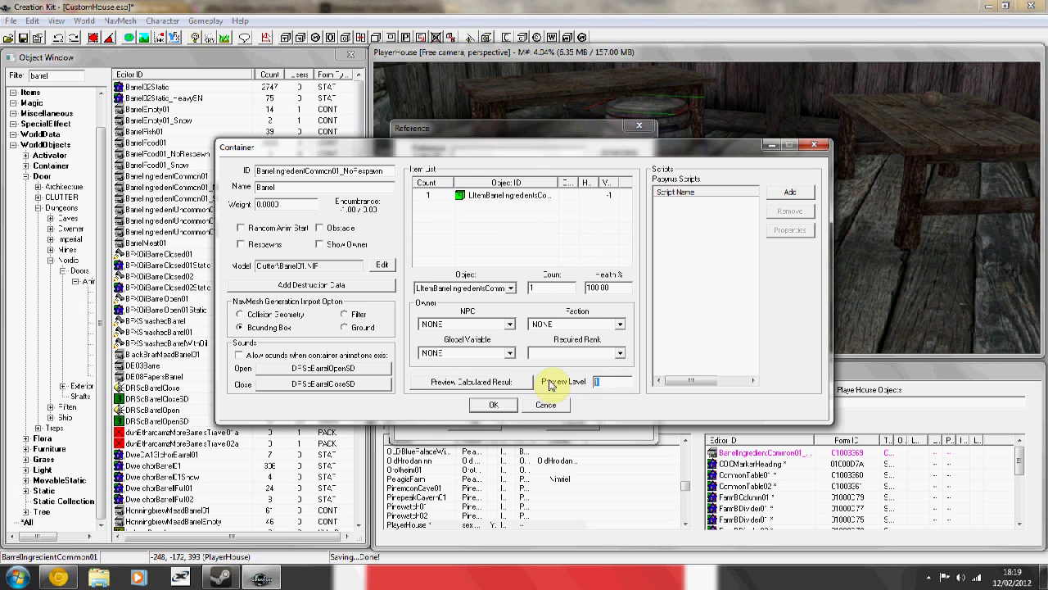
{"action": "left_click", "coordinate": [479, 382]}
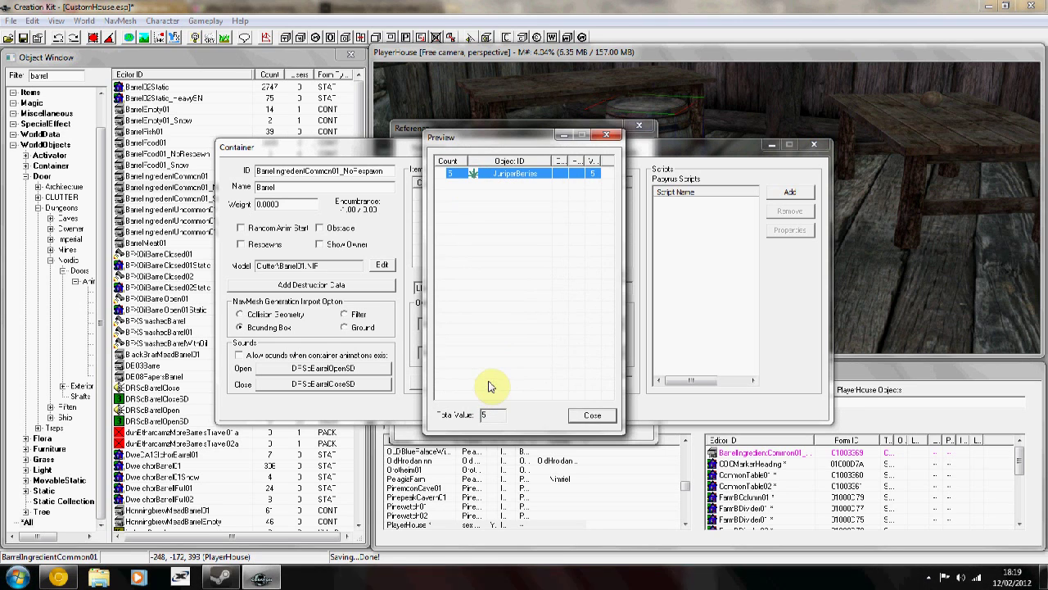
{"action": "left_click", "coordinate": [592, 419]}
{"action": "left_click", "coordinate": [561, 405]}
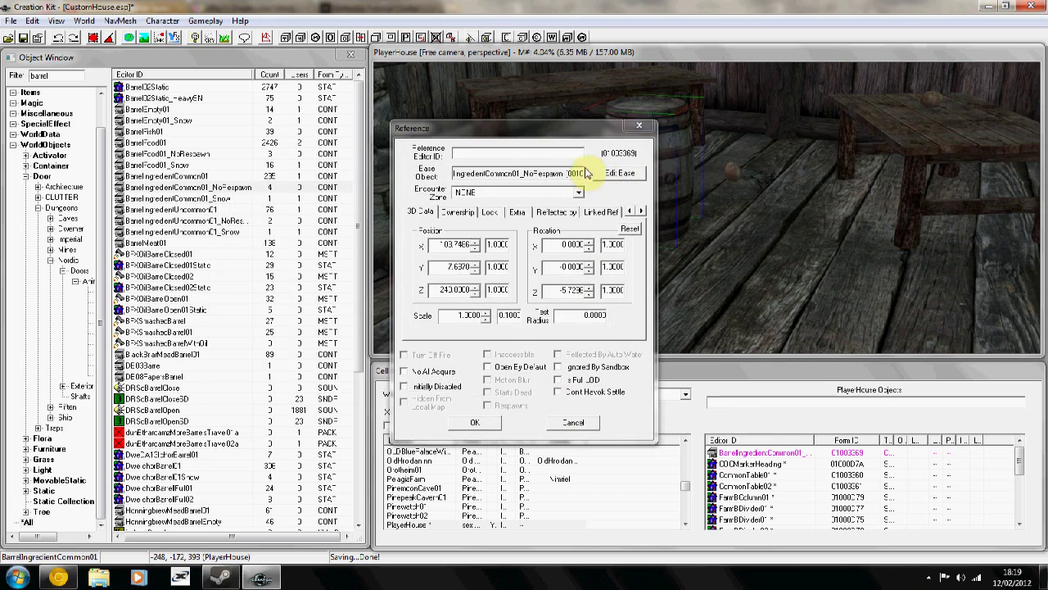
{"action": "left_click", "coordinate": [636, 128]}
Delete the ingredient barrel from the floor and the potato lying on the table.
{"action": "scroll", "coordinate": [620, 147], "scroll_direction": "up", "scroll_amount": 5}
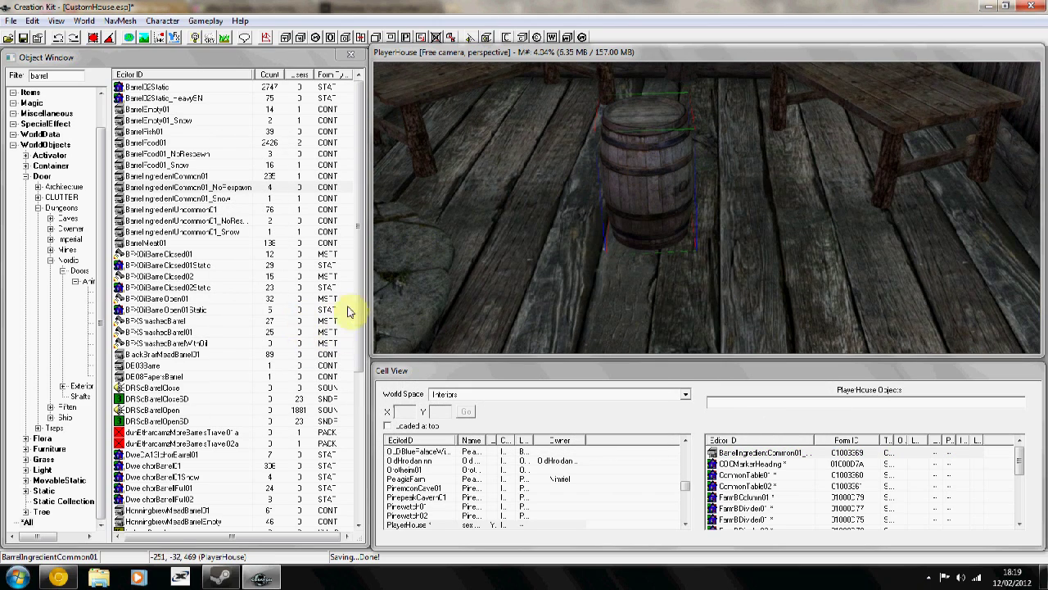
{"action": "left_click_drag", "start_coordinate": [359, 283], "coordinate": [366, 241]}
{"action": "middle_click_drag", "start_coordinate": [491, 245], "coordinate": [547, 210], "text": "shift"}
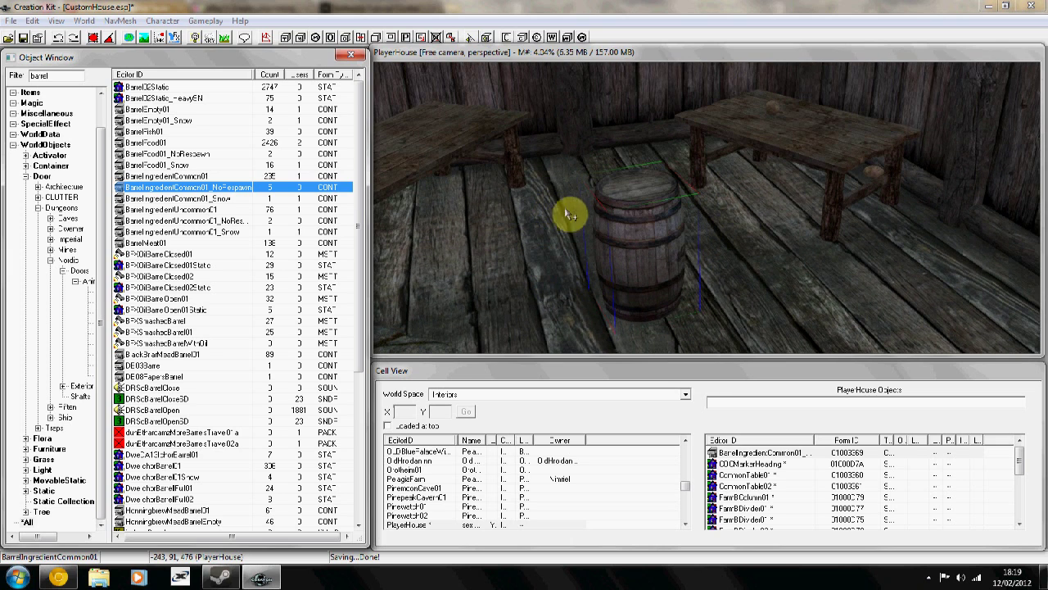
{"action": "left_click", "coordinate": [642, 256]}
{"action": "key", "text": "Delete"}
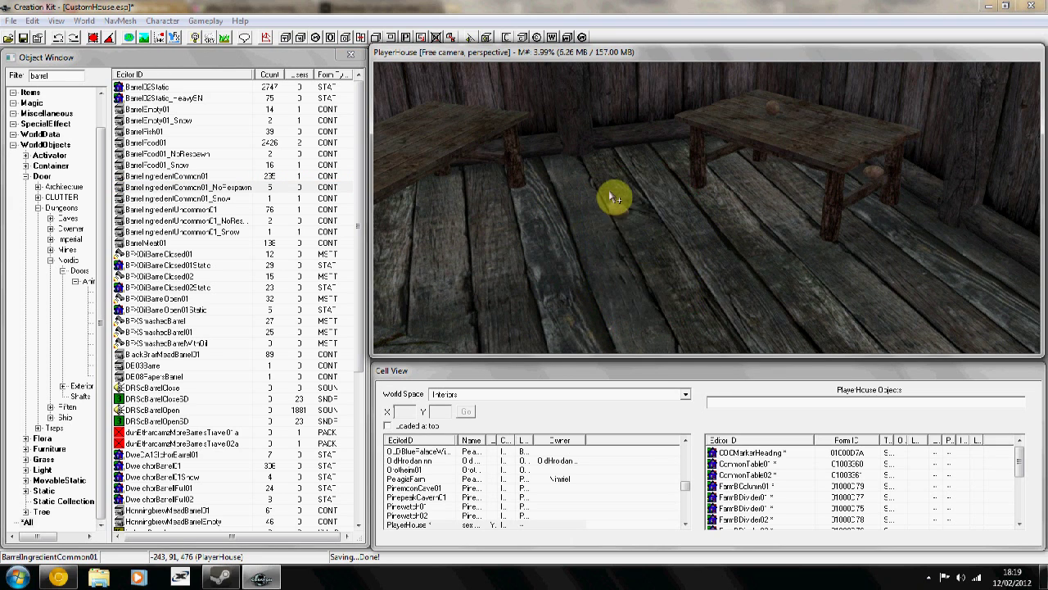
{"action": "left_click", "coordinate": [782, 109]}
{"action": "key", "text": "Delete"}
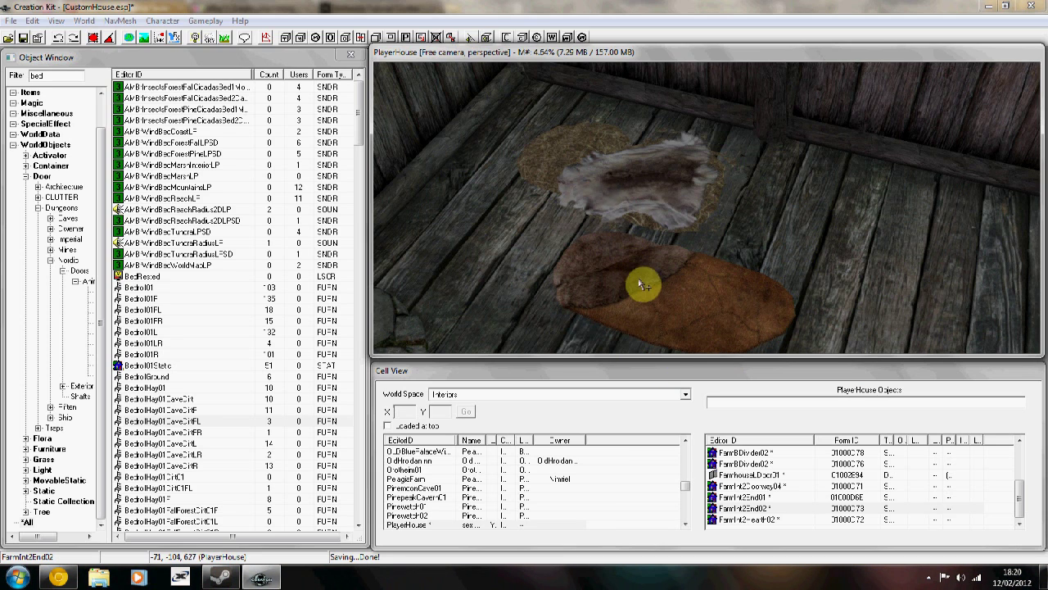
Compare the hay bedroll with the static bedroll on the floor and show the markers to see the hay bedroll's sleeping position.
{"action": "left_click", "coordinate": [613, 195]}
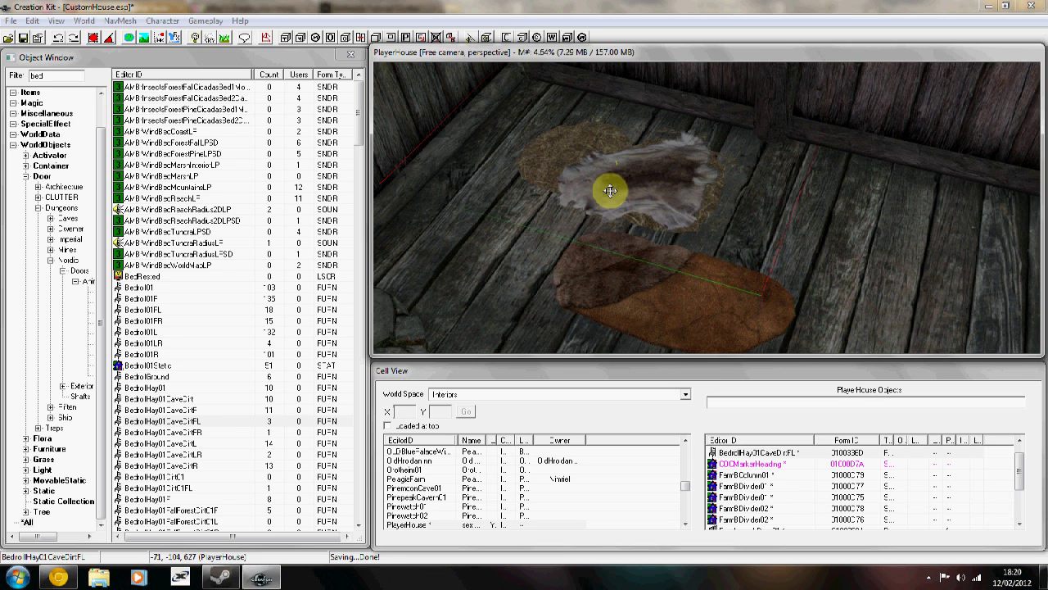
{"action": "left_click", "coordinate": [628, 315]}
{"action": "left_click", "coordinate": [611, 183]}
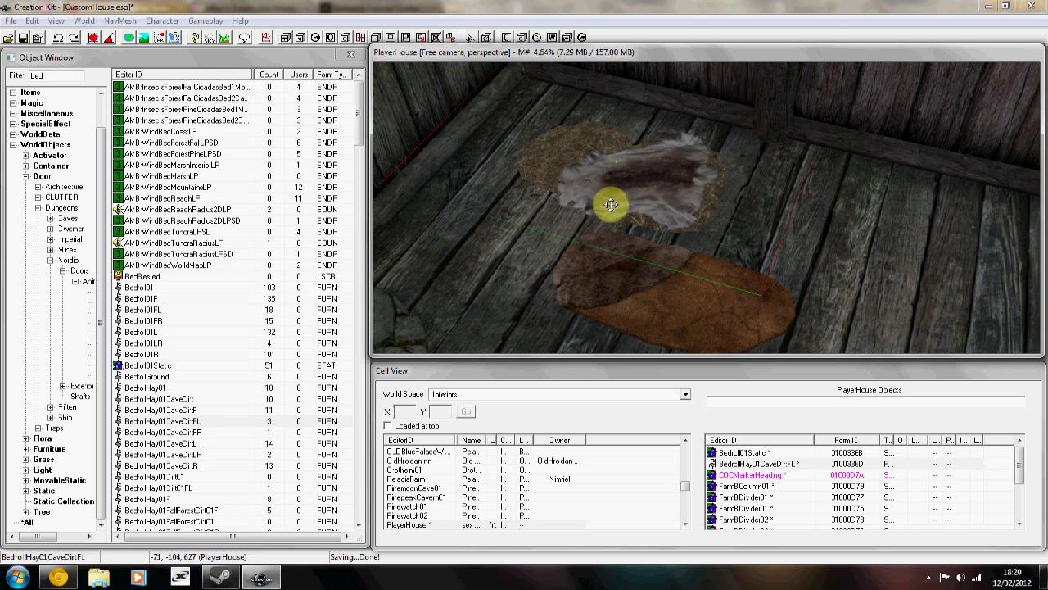
{"action": "key", "text": "m"}
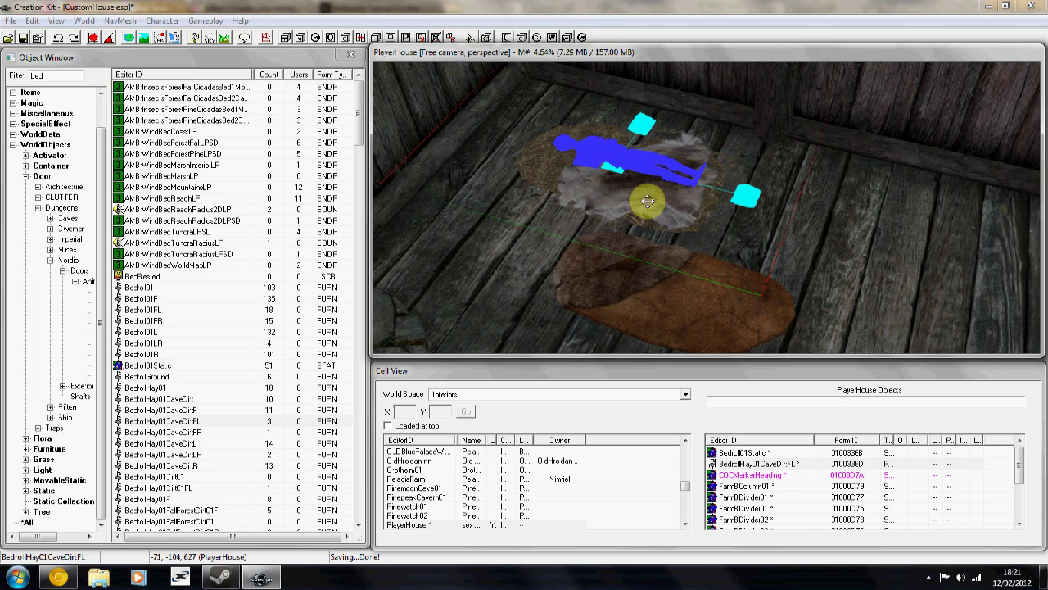
Delete the Bedroll01Static object from the floor beside the hay bedroll.
{"action": "left_click", "coordinate": [617, 302]}
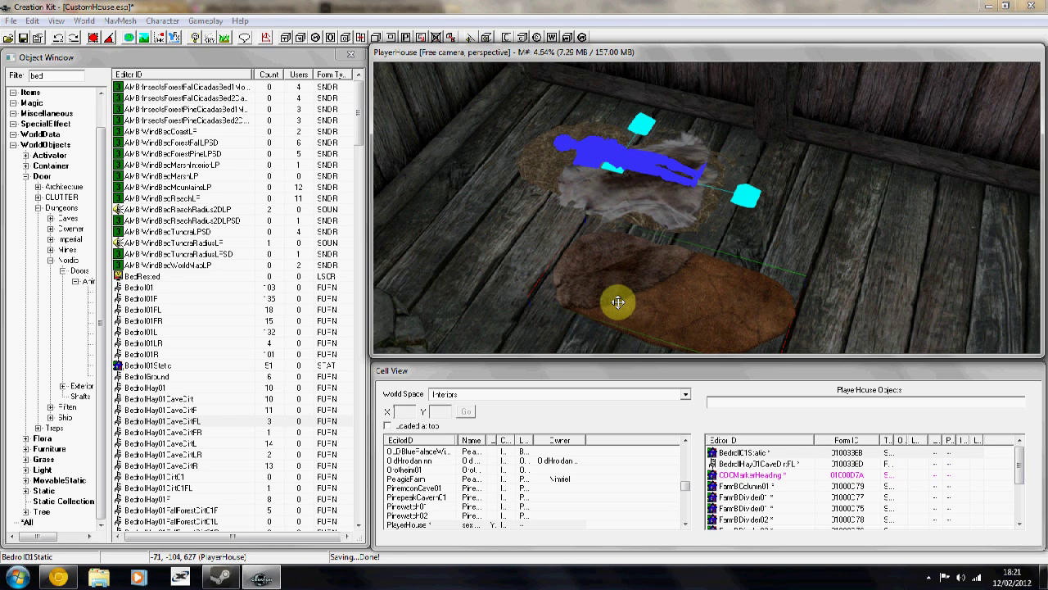
{"action": "key", "text": "Delete"}
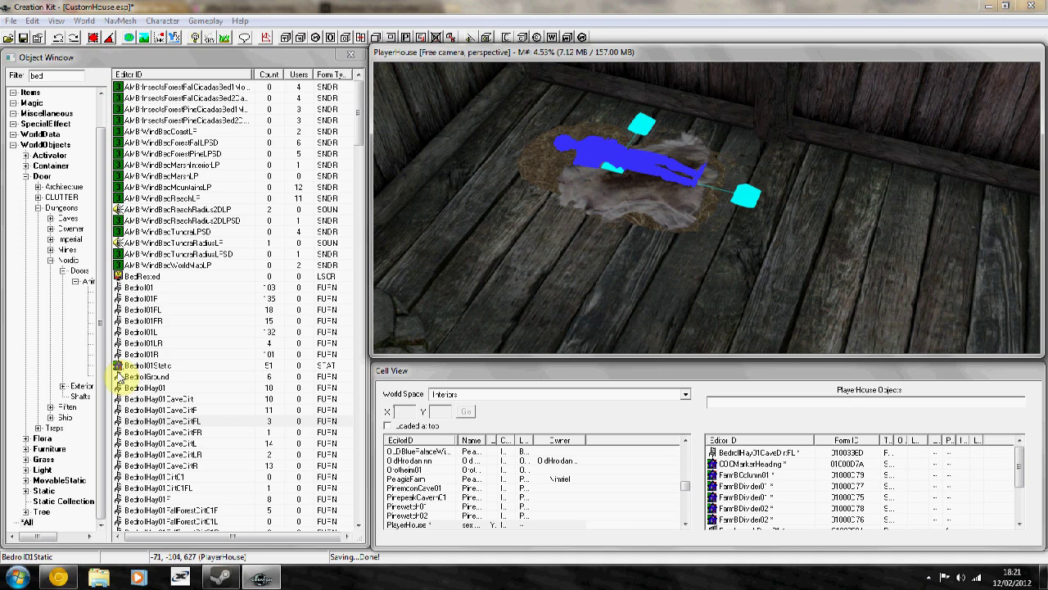
{"action": "left_click_drag", "start_coordinate": [117, 371], "coordinate": [668, 210]}
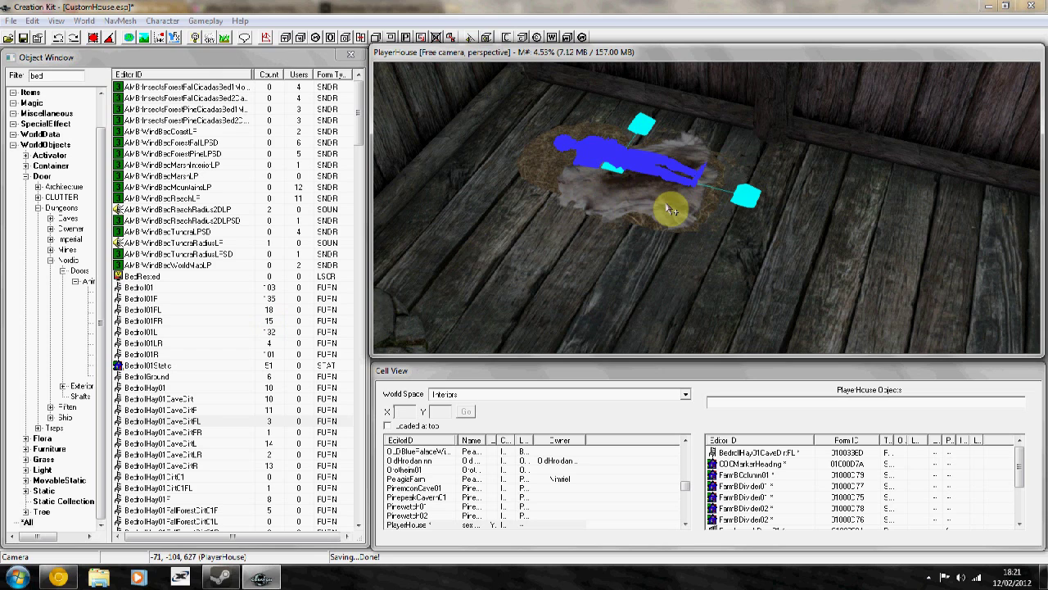
{"action": "left_click", "coordinate": [127, 413]}
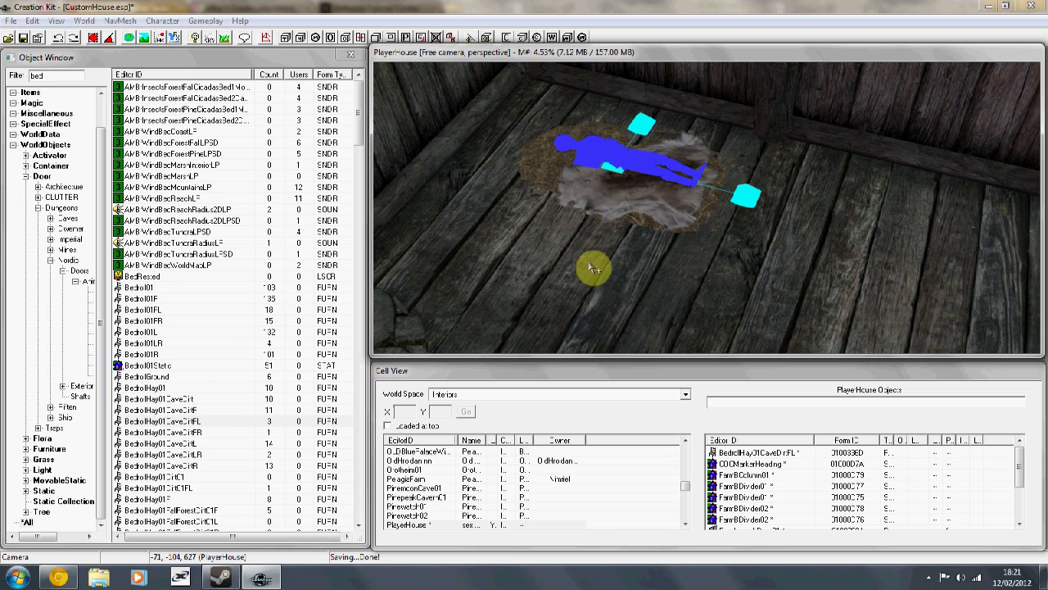
Try the hay bedroll nearer the wall, settled onto the floor, and delete it.
{"action": "mouse_move", "coordinate": [692, 171]}
{"action": "middle_mouse_down"}
{"action": "mouse_move", "coordinate": [678, 168]}
{"action": "mouse_move", "coordinate": [683, 188]}
{"action": "middle_mouse_up"}
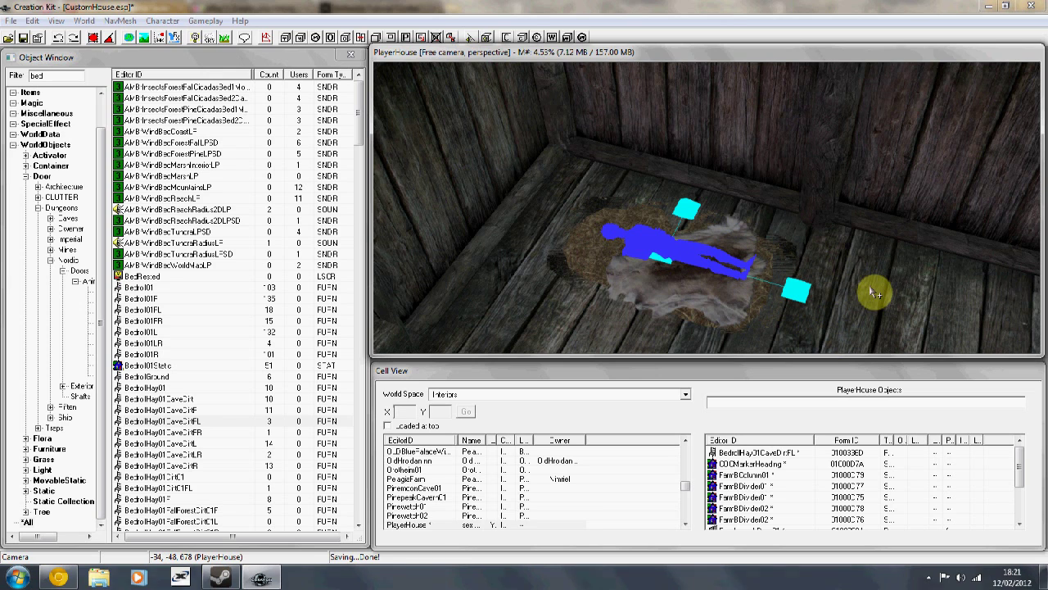
{"action": "left_click_drag", "start_coordinate": [684, 239], "coordinate": [687, 210]}
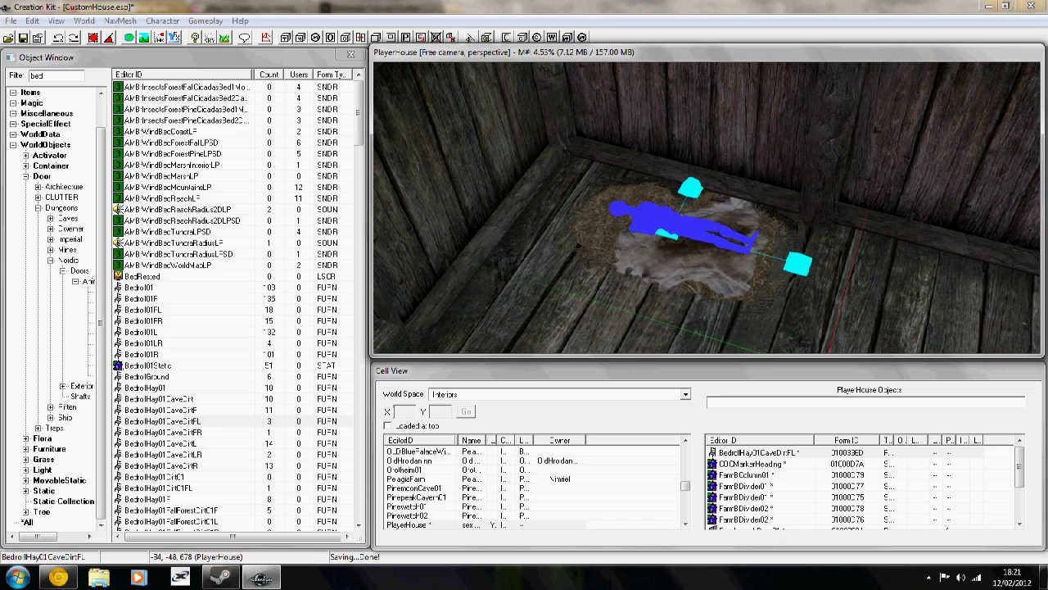
{"action": "key", "text": "f"}
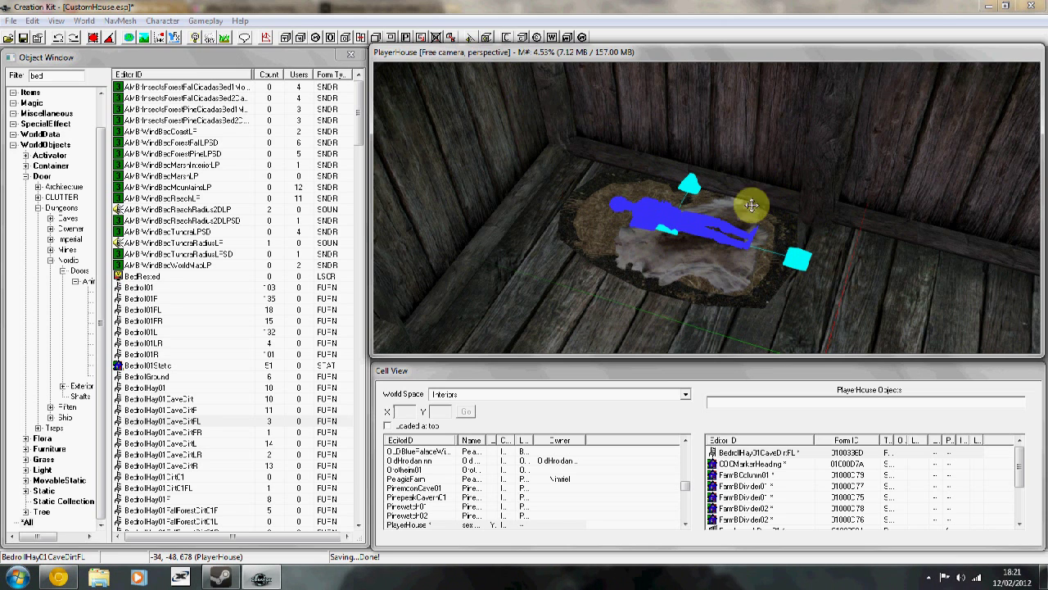
{"action": "key", "text": "Delete"}
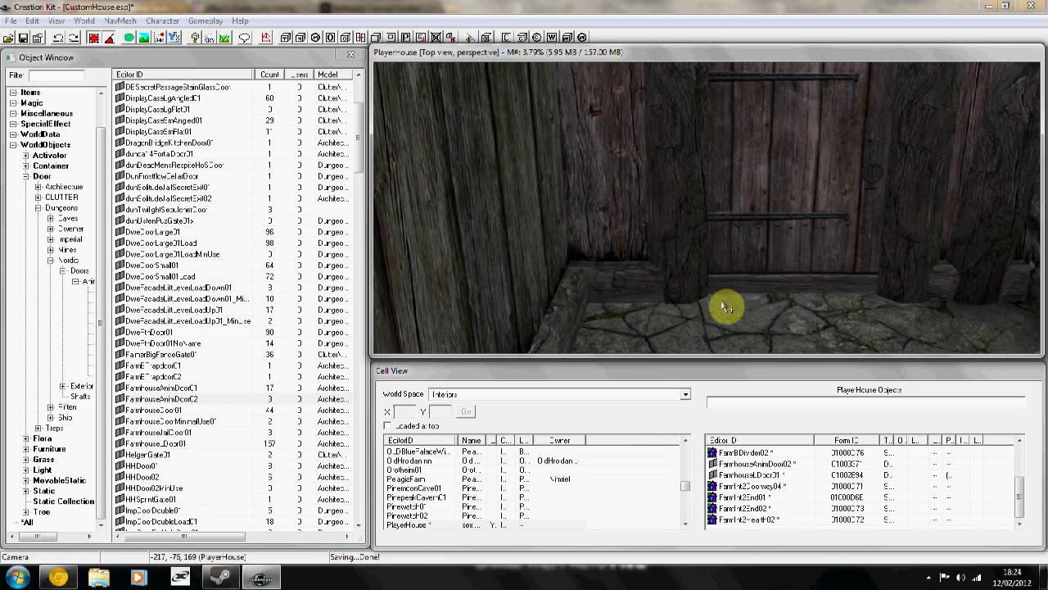
Examine the FarmhouseAnimDoor02 door in its doorway and view its reference properties without changing them.
{"action": "scroll", "coordinate": [716, 305], "scroll_direction": "down", "scroll_amount": 4}
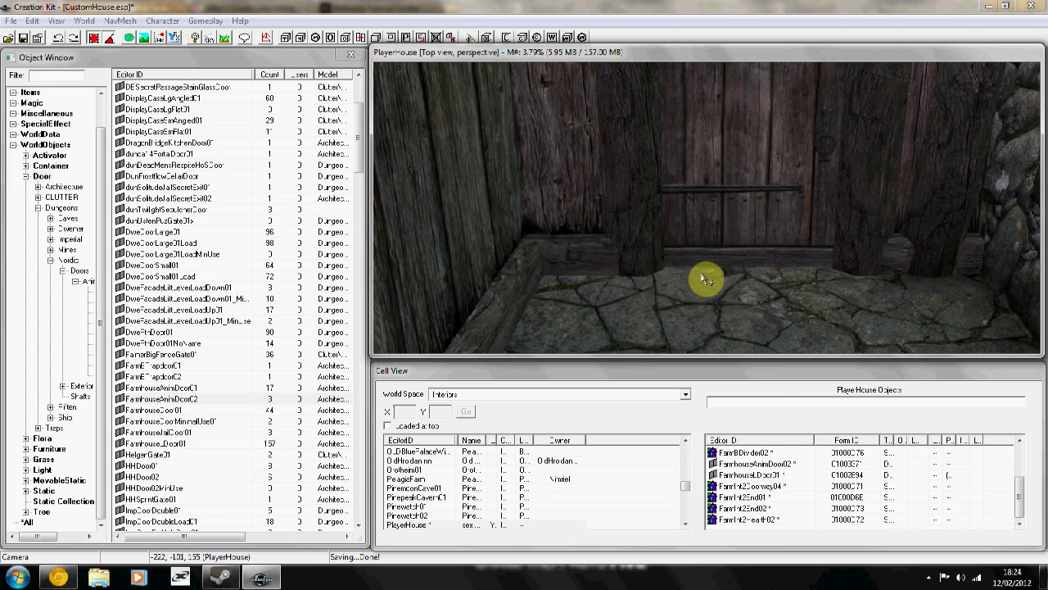
{"action": "scroll", "coordinate": [702, 278], "scroll_direction": "down", "scroll_amount": 2}
{"action": "scroll", "coordinate": [701, 275], "scroll_direction": "down", "scroll_amount": 3}
{"action": "scroll", "coordinate": [685, 252], "scroll_direction": "up", "scroll_amount": 2}
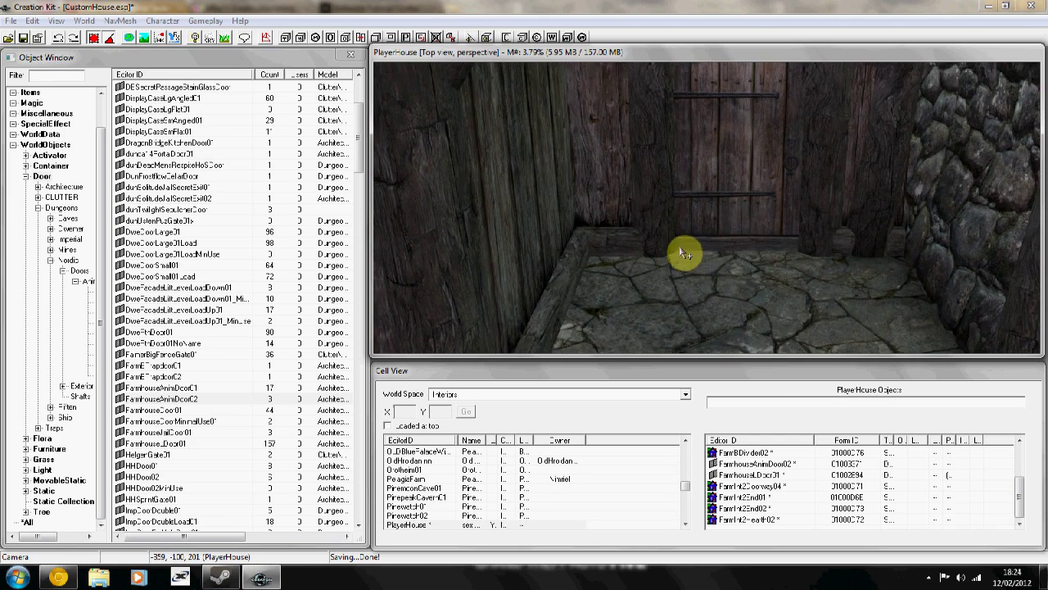
{"action": "scroll", "coordinate": [681, 249], "scroll_direction": "down", "scroll_amount": 1}
{"action": "scroll", "coordinate": [685, 252], "scroll_direction": "up", "scroll_amount": 2}
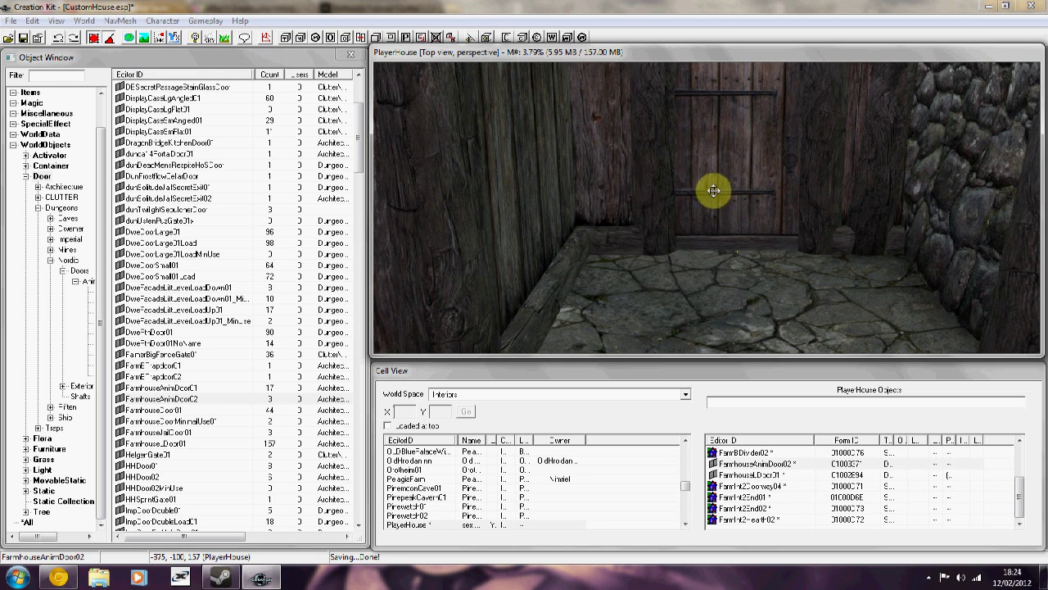
{"action": "scroll", "coordinate": [698, 176], "scroll_direction": "down", "scroll_amount": 2}
{"action": "middle_click_drag", "start_coordinate": [697, 175], "coordinate": [854, 211], "text": "shift"}
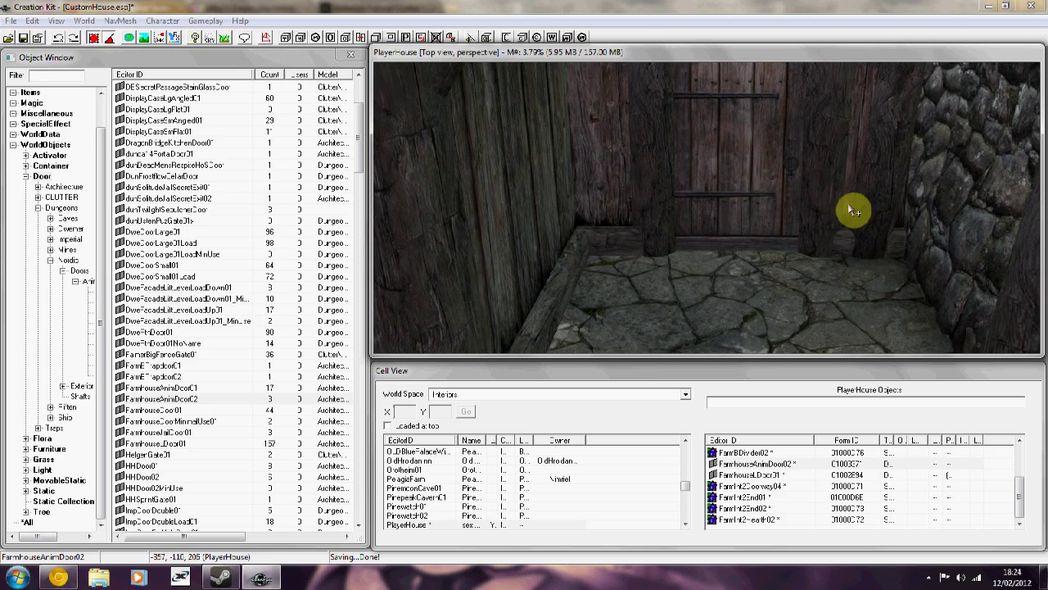
{"action": "right_click", "coordinate": [740, 208]}
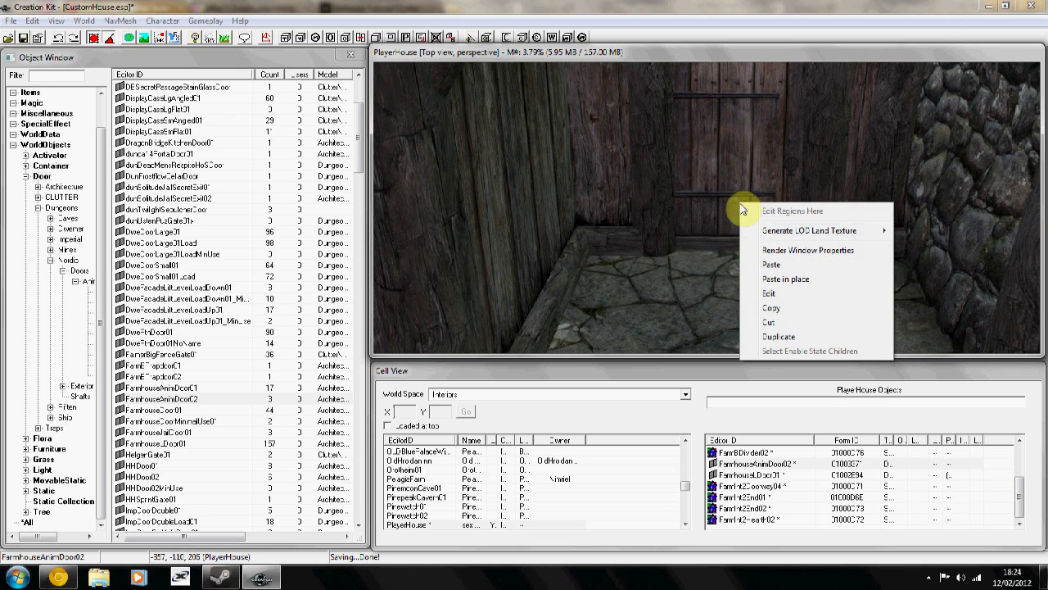
{"action": "left_click", "coordinate": [771, 295]}
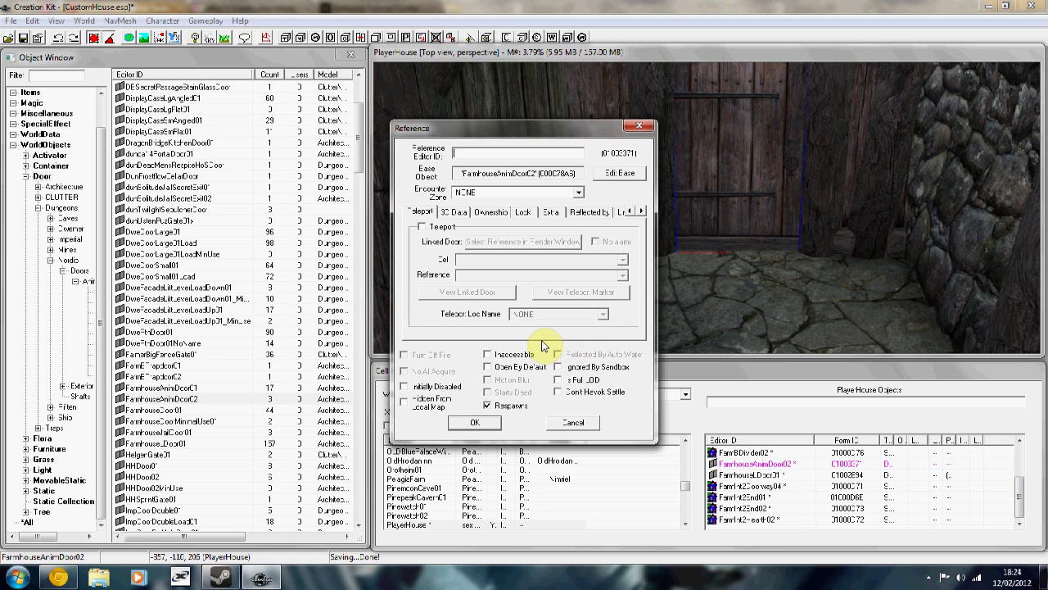
{"action": "left_click", "coordinate": [567, 423]}
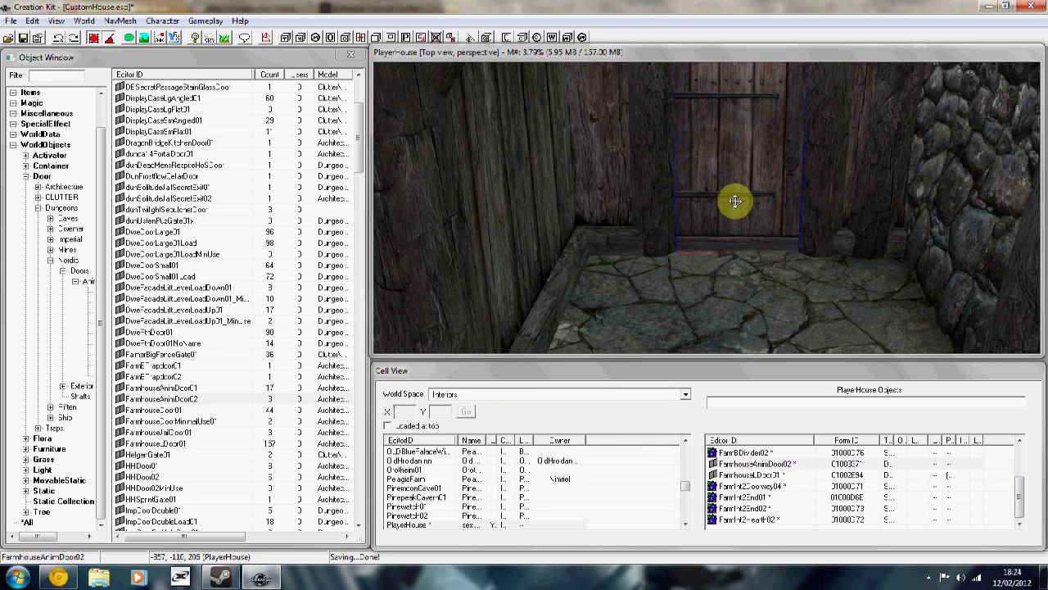
Enable Open By Default in the reference properties of the FarmhouseAnimDoor02 door.
{"action": "right_click", "coordinate": [735, 198]}
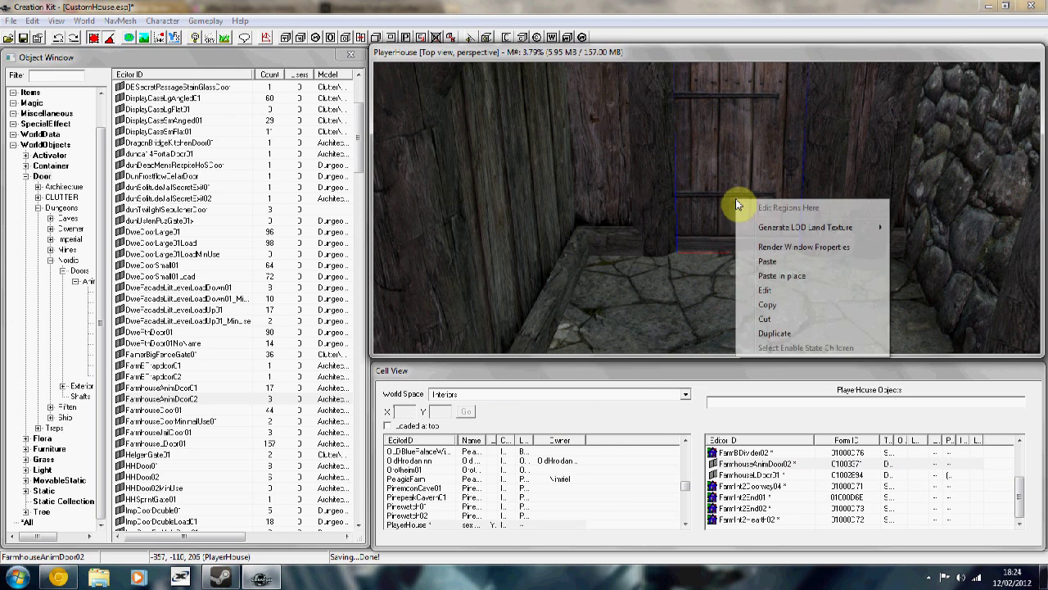
{"action": "left_click", "coordinate": [760, 306]}
{"action": "right_click", "coordinate": [754, 208]}
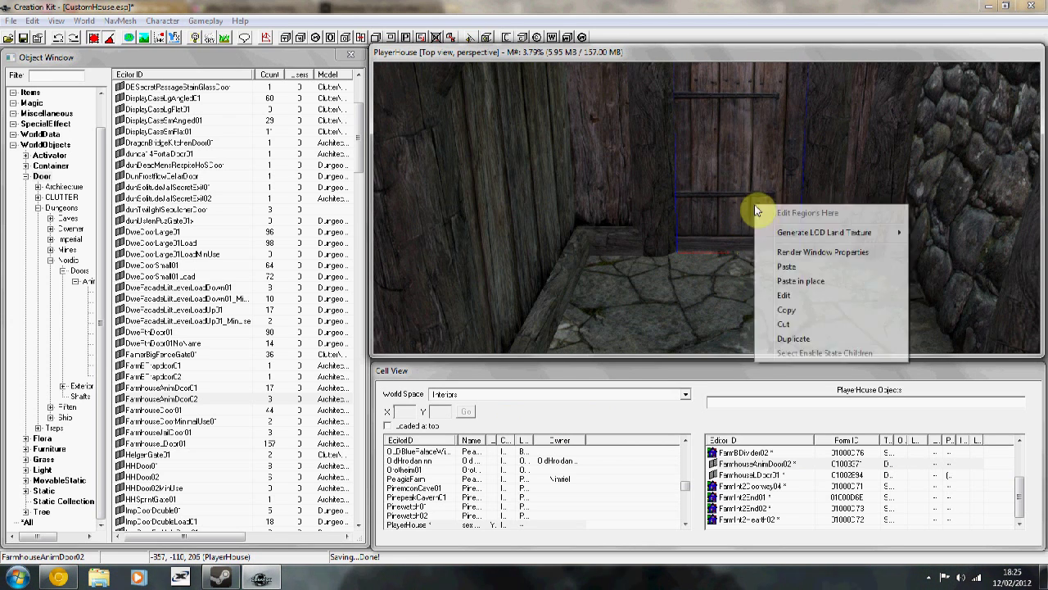
{"action": "left_click", "coordinate": [777, 297]}
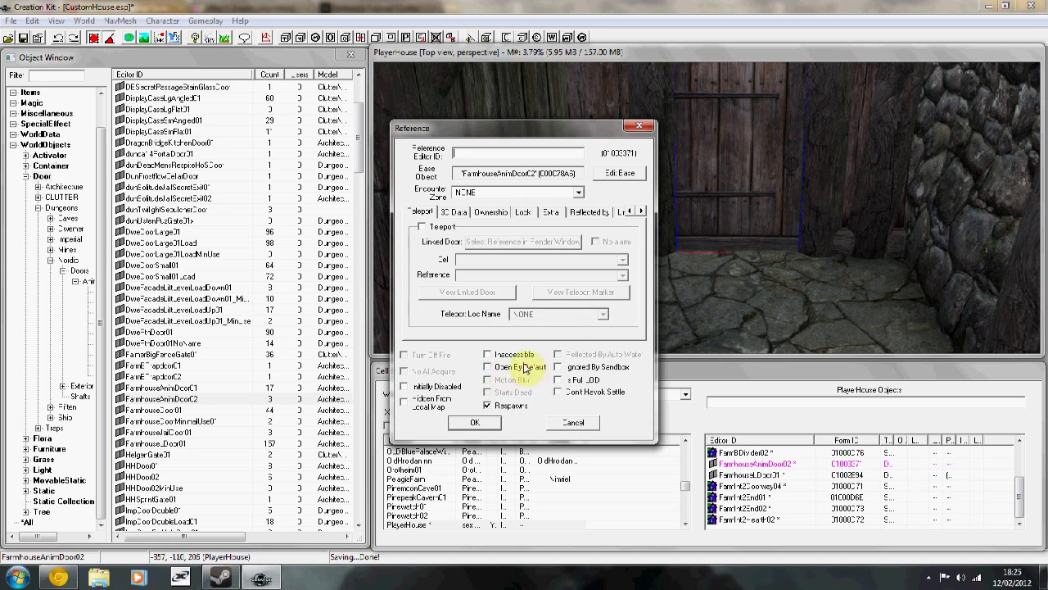
{"action": "left_click", "coordinate": [488, 367]}
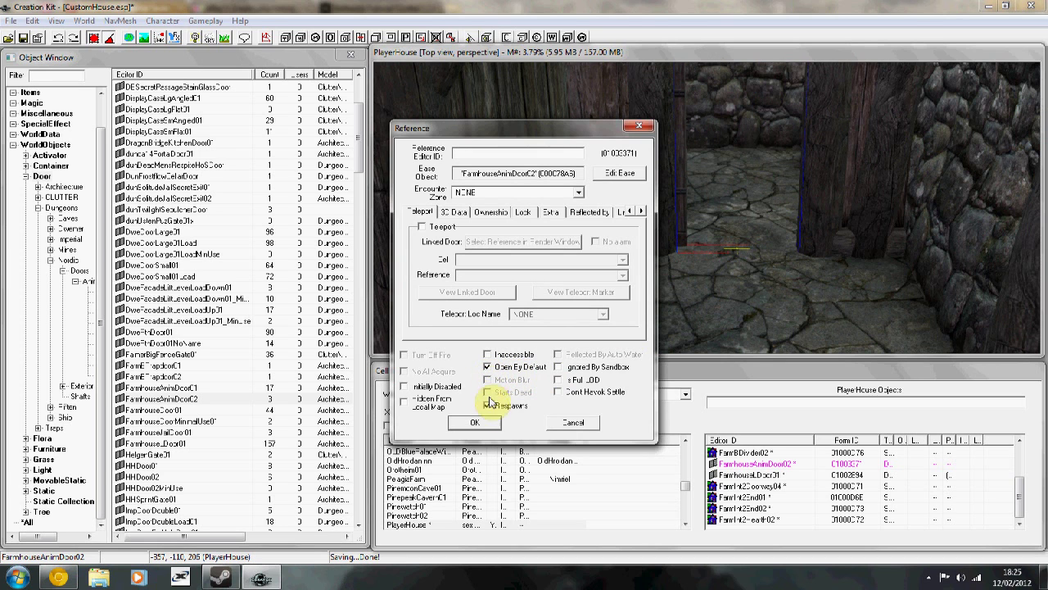
{"action": "left_click", "coordinate": [489, 425]}
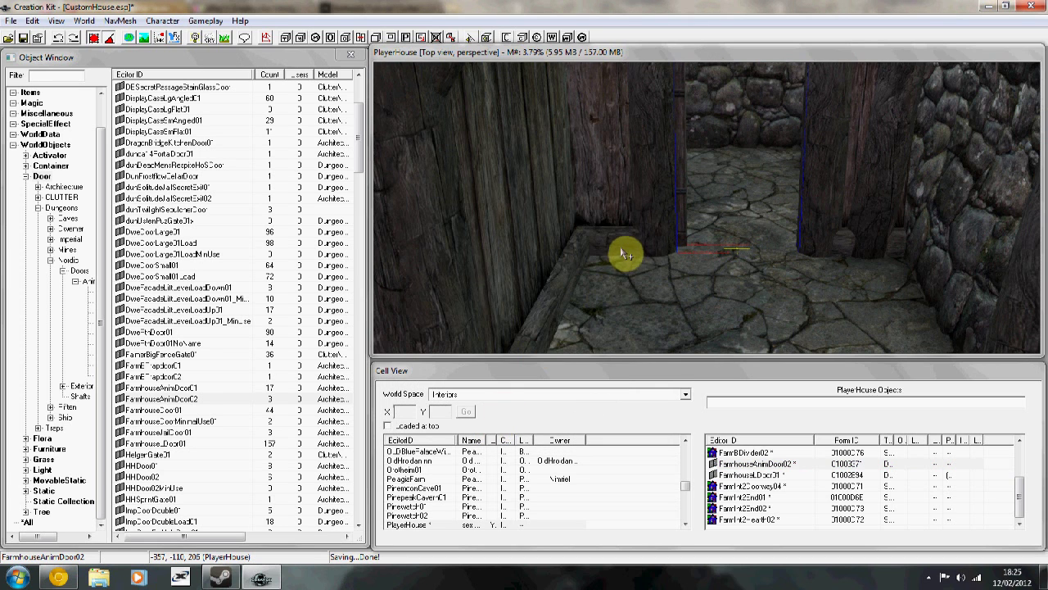
Inspect the opened door in its doorway and recheck the Open By Default setting in its reference properties.
{"action": "middle_click_drag", "start_coordinate": [606, 253], "coordinate": [648, 242], "text": "shift"}
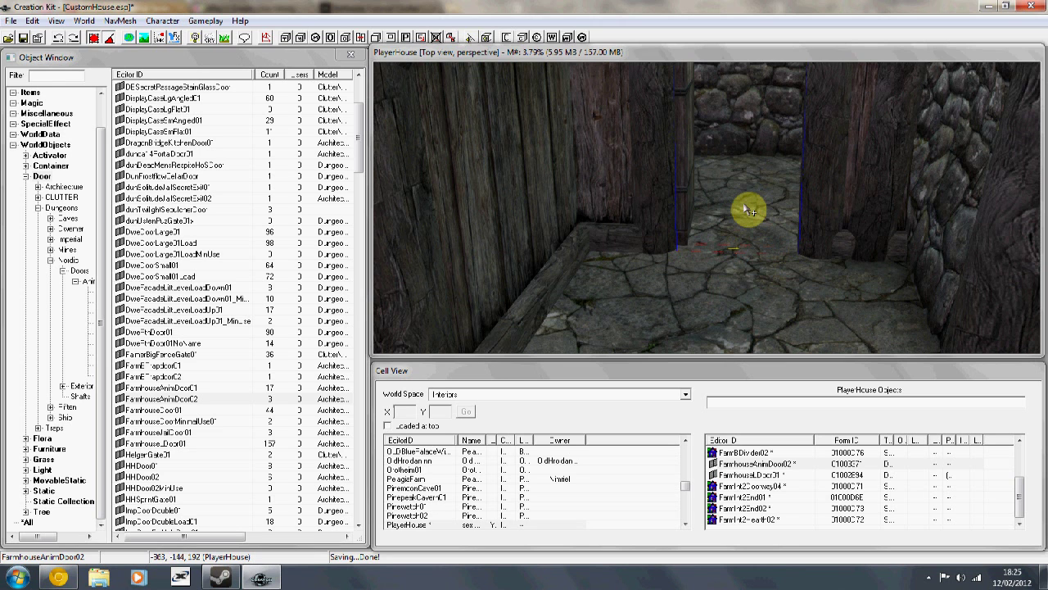
{"action": "scroll", "coordinate": [741, 207], "scroll_direction": "up", "scroll_amount": 8}
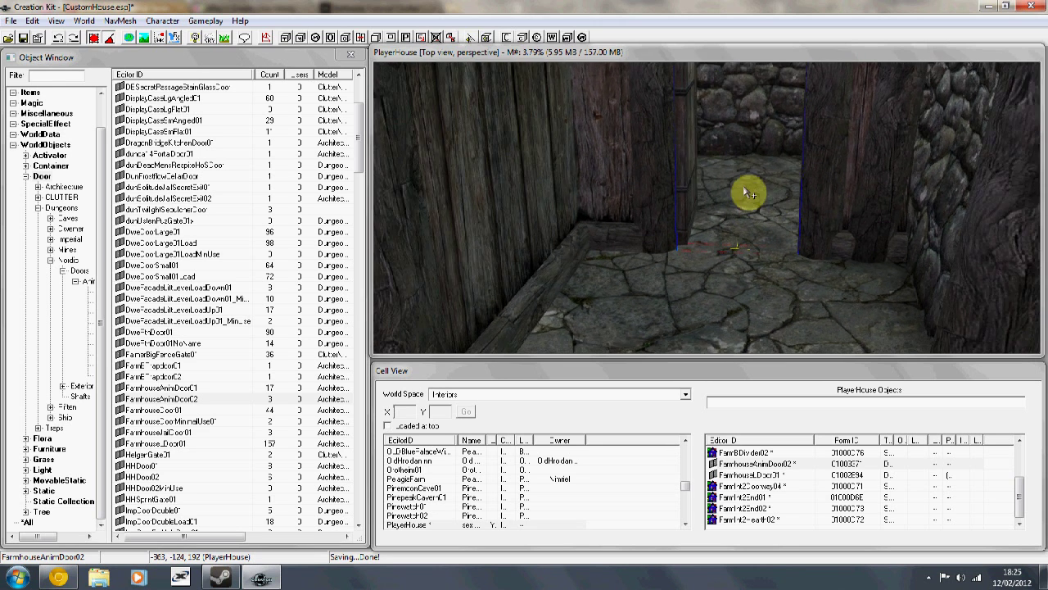
{"action": "scroll", "coordinate": [737, 200], "scroll_direction": "down", "scroll_amount": 5}
{"action": "right_click", "coordinate": [697, 190]}
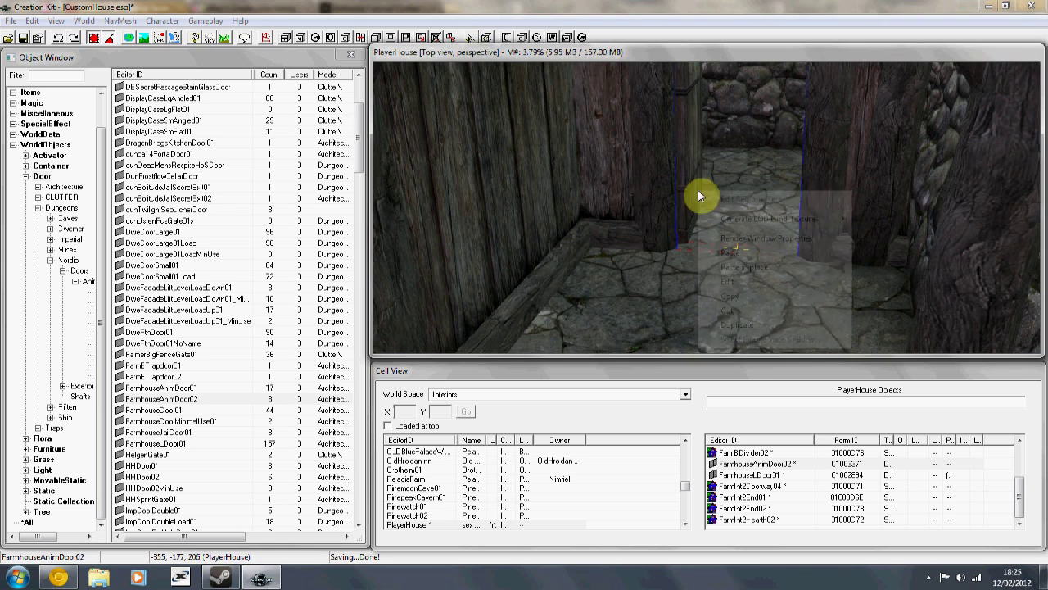
{"action": "left_click", "coordinate": [745, 282]}
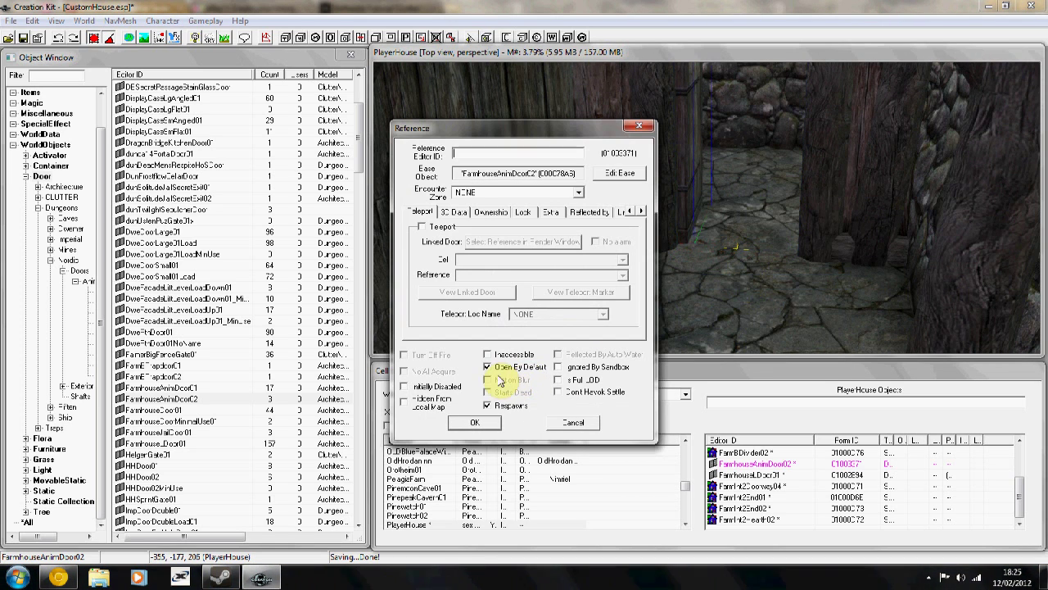
{"action": "left_click", "coordinate": [474, 422]}
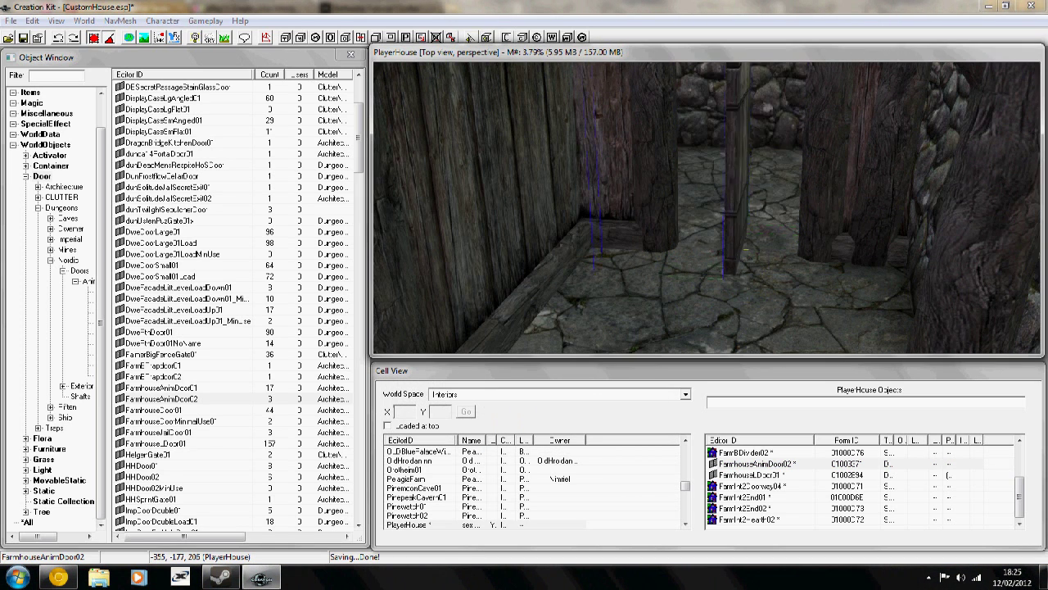
Filter the objects of all categories for "fire" and replace that filter with "ember" to find fire effects for the hearth.
{"action": "scroll", "coordinate": [704, 217], "scroll_direction": "up", "scroll_amount": 10}
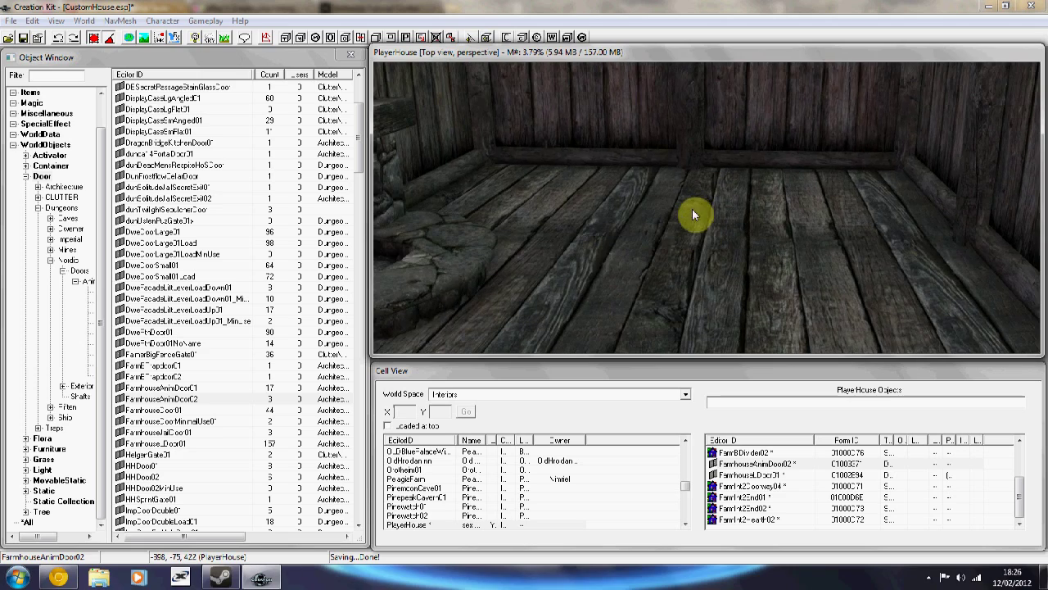
{"action": "left_click", "coordinate": [71, 80]}
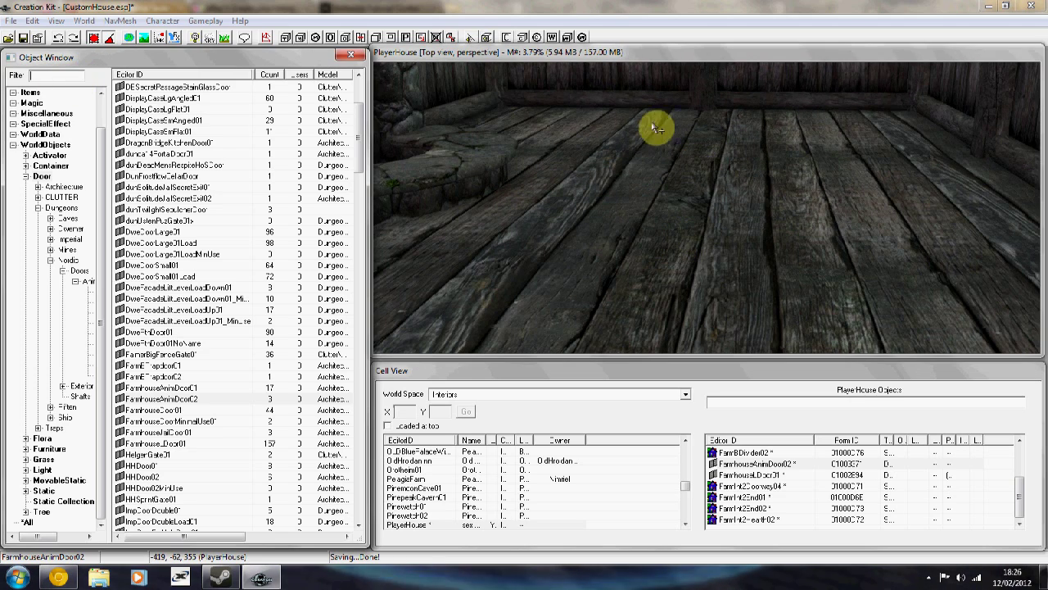
{"action": "middle_click_drag", "start_coordinate": [646, 145], "coordinate": [627, 195], "text": "shift"}
{"action": "left_click", "coordinate": [52, 70]}
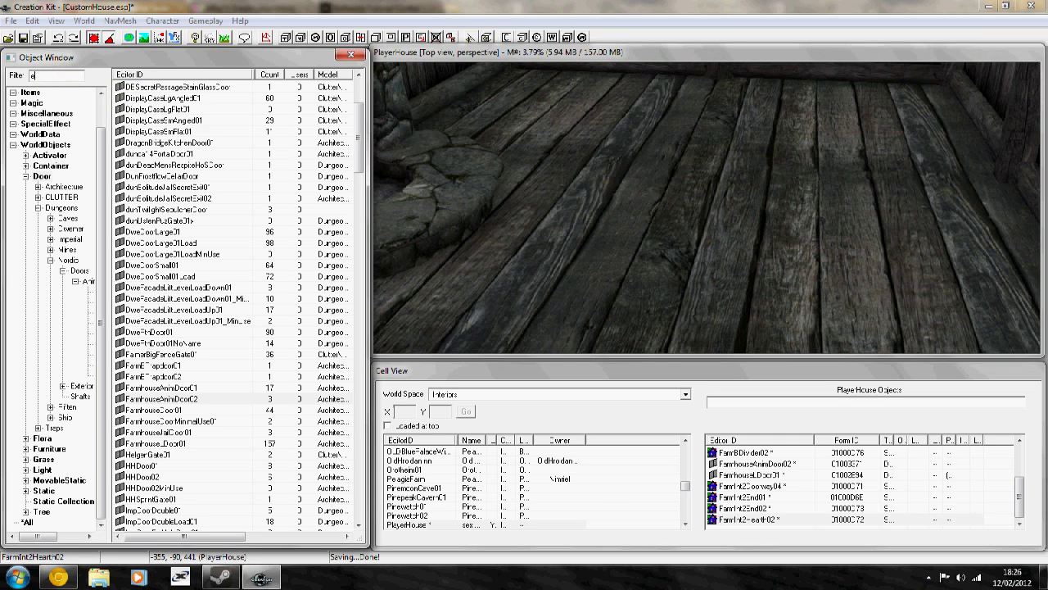
{"action": "type", "text": "ember"}
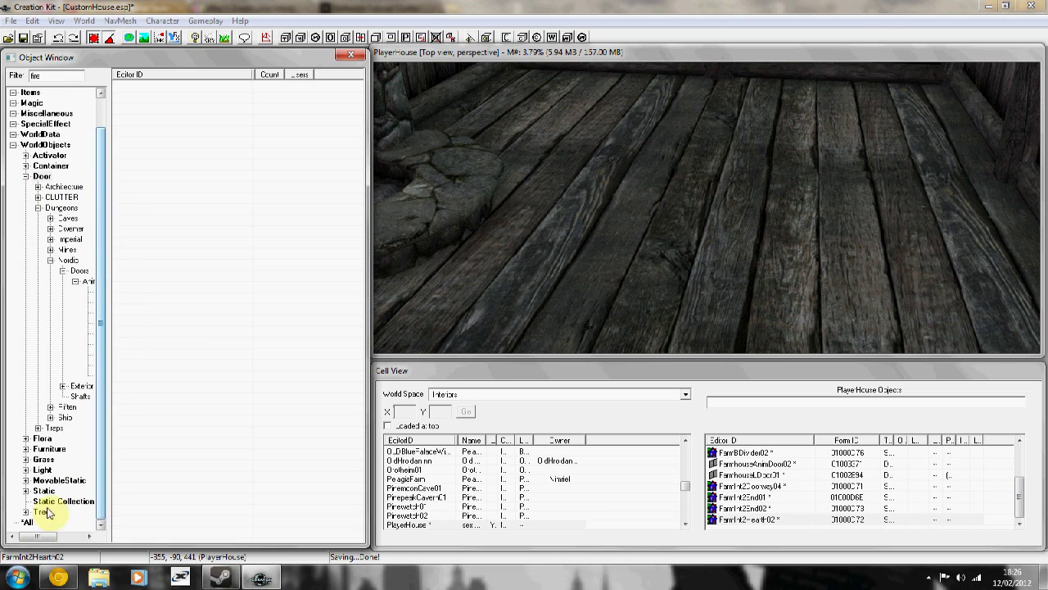
{"action": "left_click", "coordinate": [28, 523]}
{"action": "left_click", "coordinate": [28, 524]}
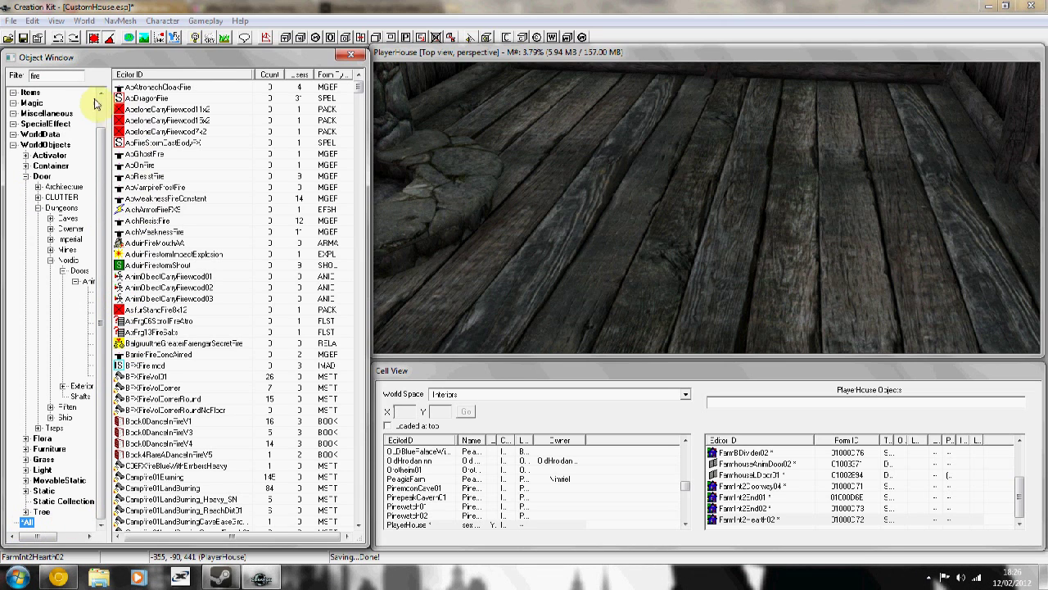
{"action": "double_click", "coordinate": [82, 75]}
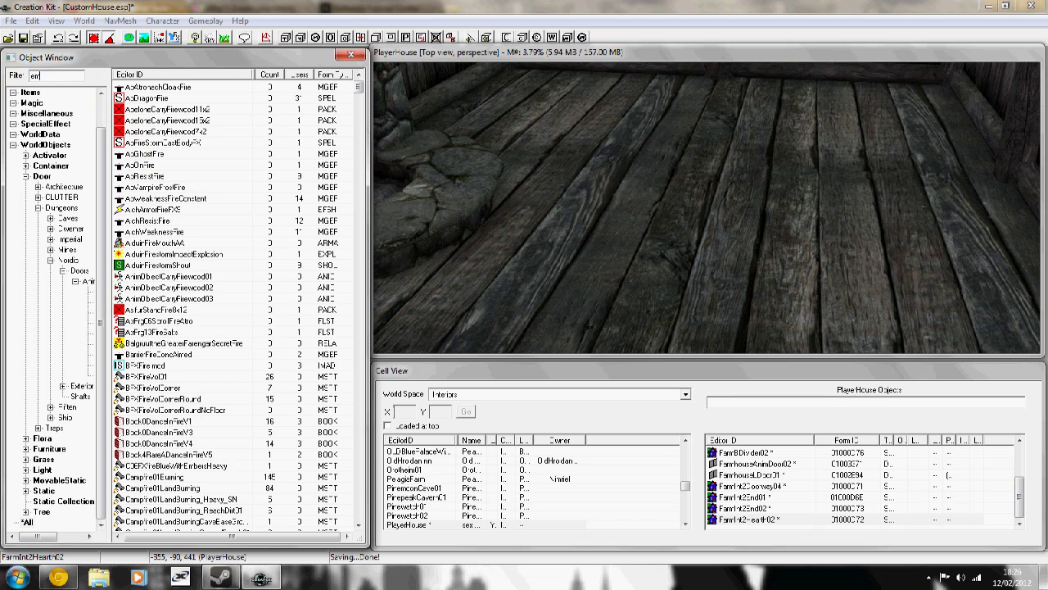
{"action": "type", "text": "ember"}
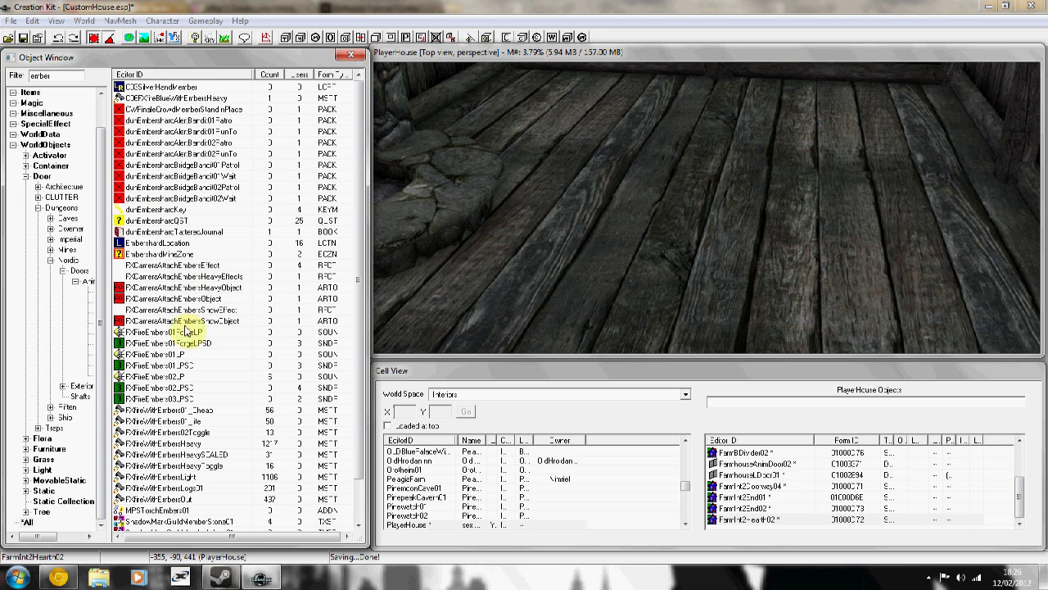
Place the FXfireWithEmbers01_Cheap fire effect on the floorboards beside the hearth and view it from a lower angle.
{"action": "left_click", "coordinate": [143, 410]}
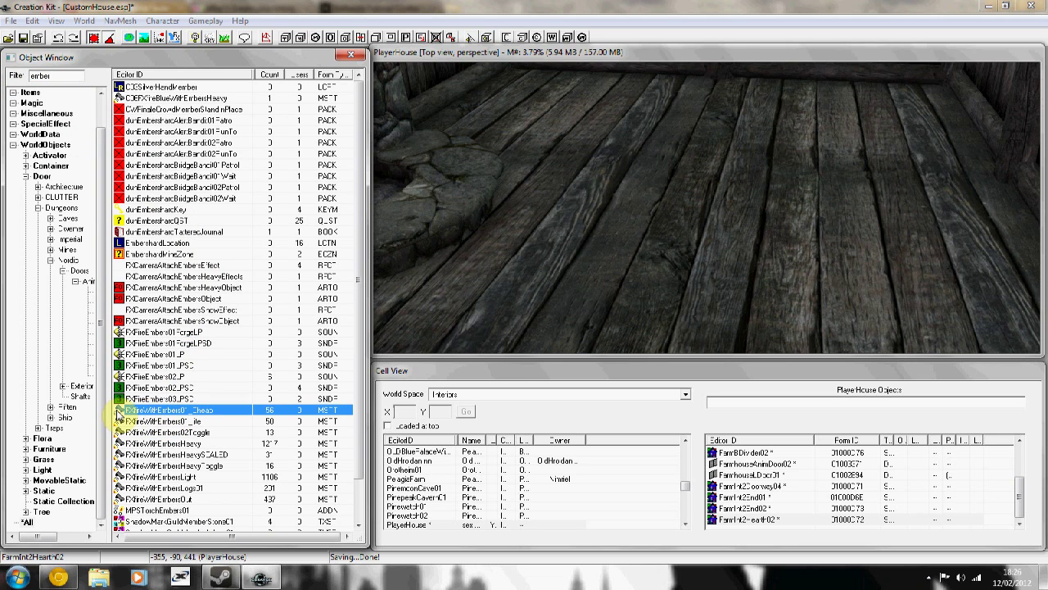
{"action": "left_click_drag", "start_coordinate": [118, 415], "coordinate": [489, 227]}
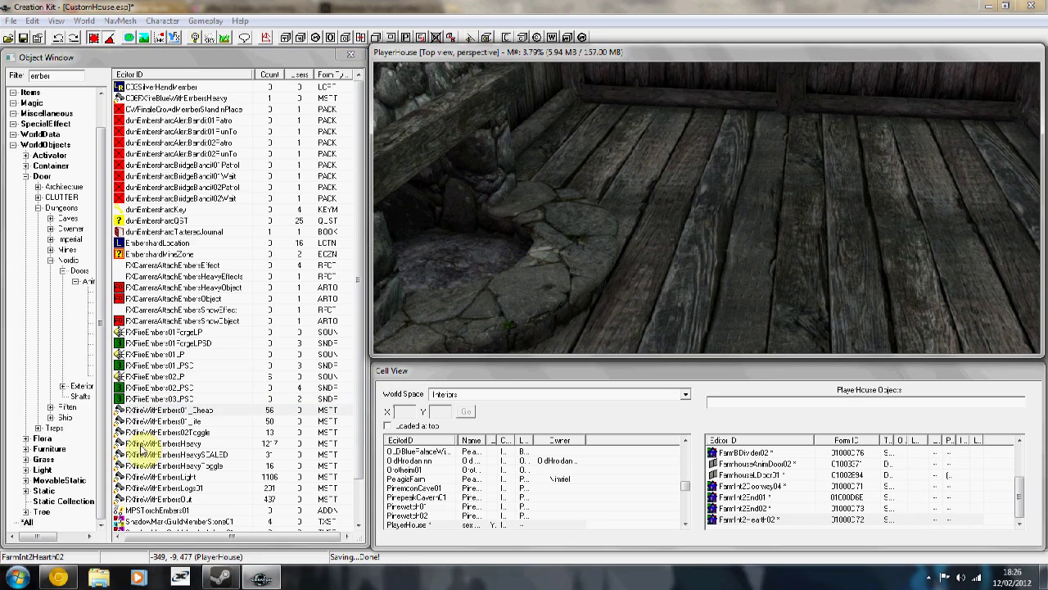
{"action": "left_click_drag", "start_coordinate": [131, 412], "coordinate": [764, 268]}
{"action": "middle_click_drag", "start_coordinate": [737, 258], "coordinate": [735, 260], "text": "shift"}
{"action": "left_click_drag", "start_coordinate": [765, 258], "coordinate": [763, 282]}
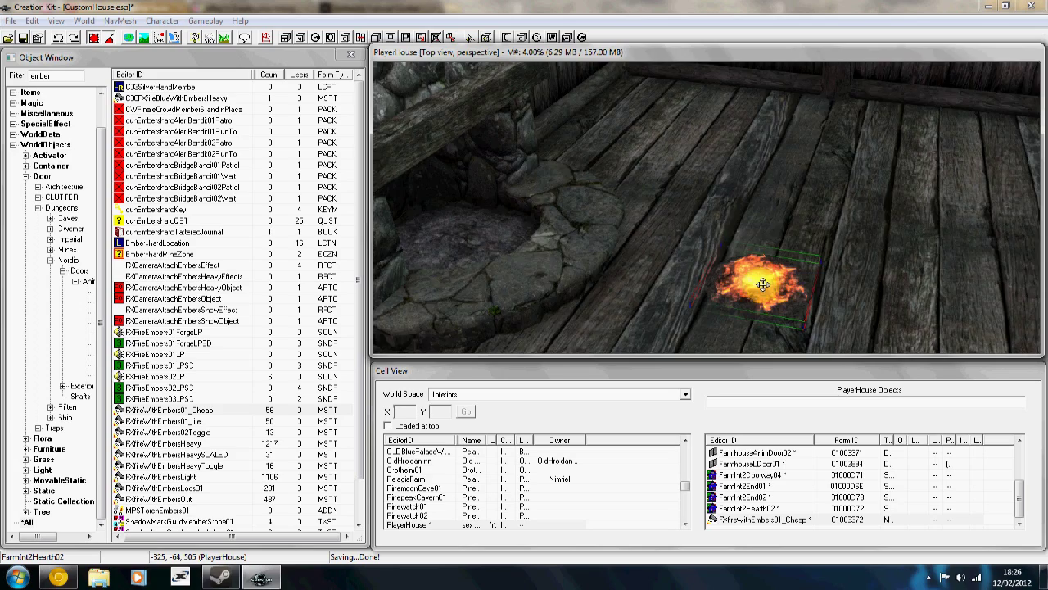
{"action": "middle_click_drag", "start_coordinate": [764, 284], "coordinate": [779, 264], "text": "shift"}
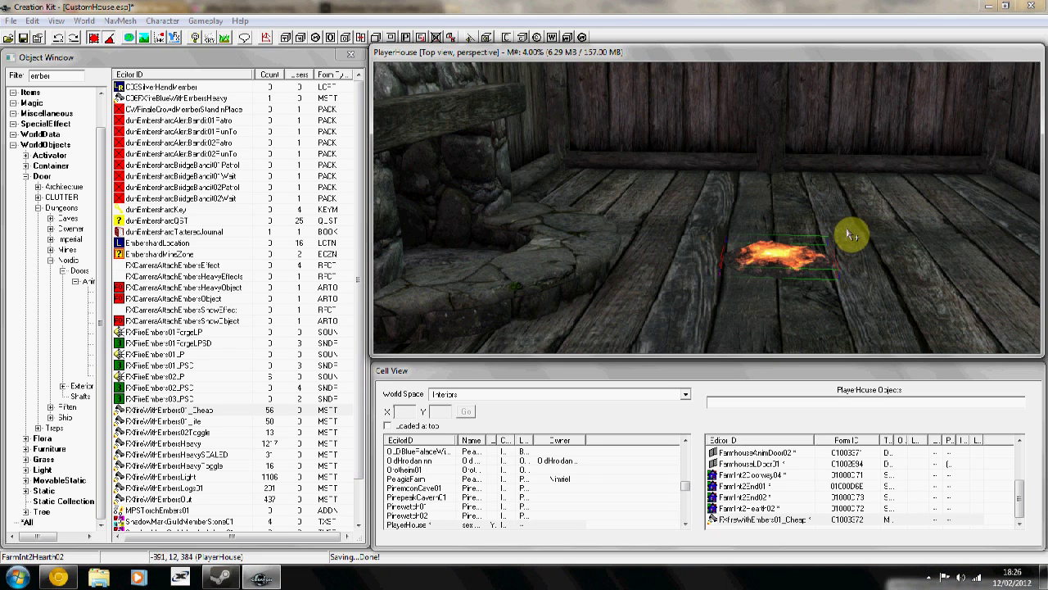
{"action": "left_click", "coordinate": [178, 41]}
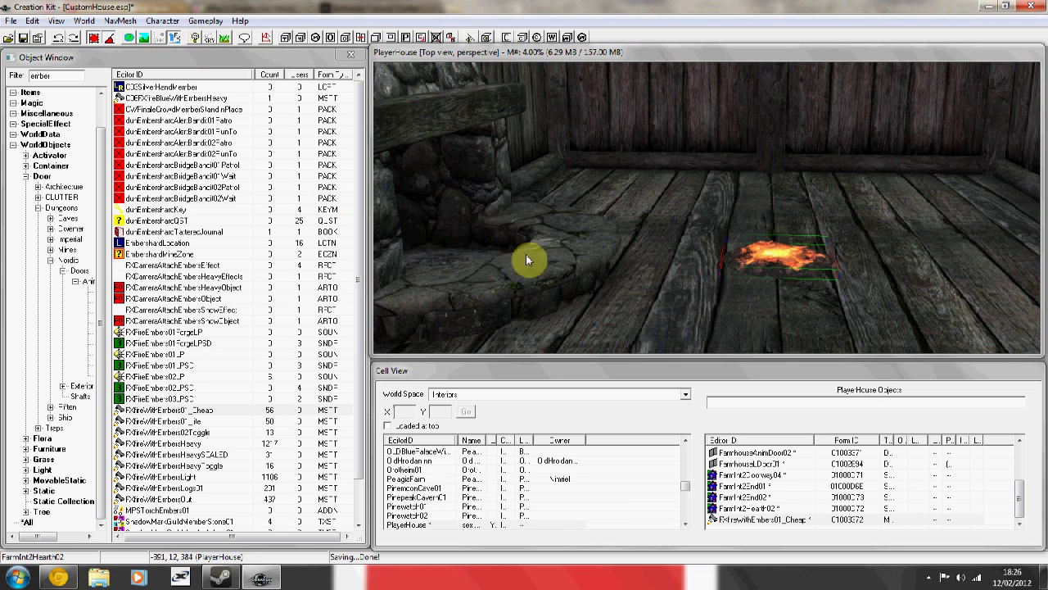
{"action": "mouse_move", "coordinate": [819, 262]}
{"action": "middle_mouse_down", "text": "shift"}
{"action": "mouse_move", "coordinate": [814, 254]}
{"action": "mouse_move", "coordinate": [791, 271]}
{"action": "mouse_move", "coordinate": [811, 276]}
{"action": "middle_mouse_up", "text": "shift"}
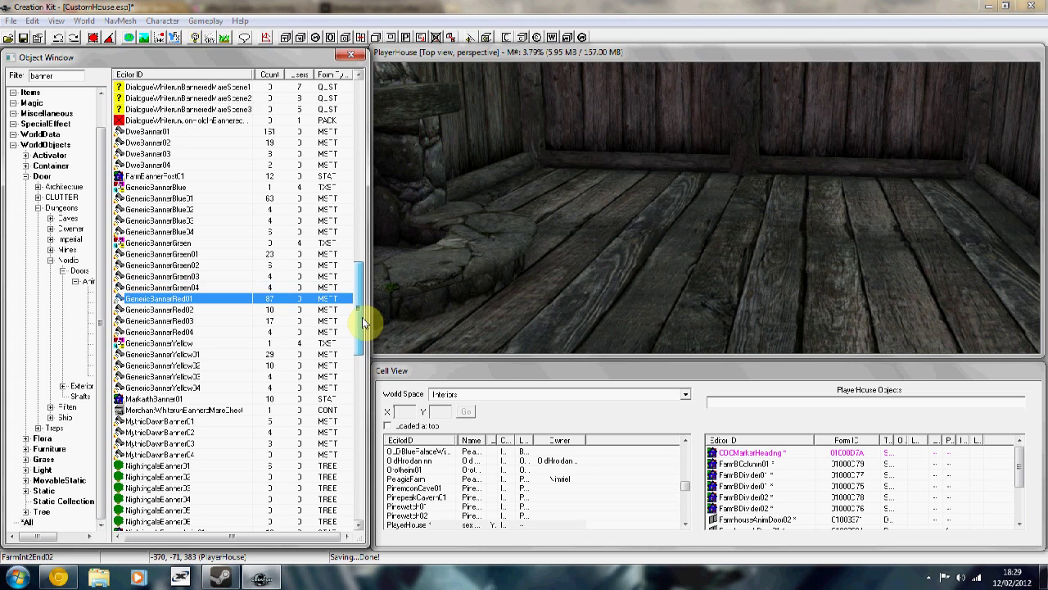
Browse the objects filtered for "banner" back towards the beginning of the results.
{"action": "left_click_drag", "start_coordinate": [360, 318], "coordinate": [358, 115]}
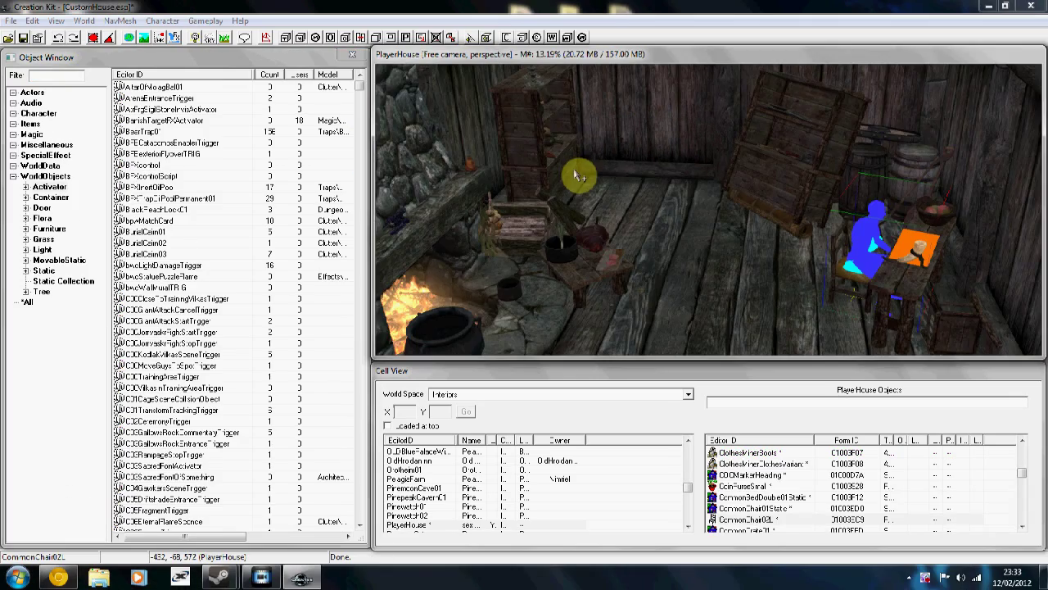
Examine the venison and cooking pot on the low table, and the furnished area around the hearth.
{"action": "left_click", "coordinate": [601, 198]}
{"action": "key", "text": "c"}
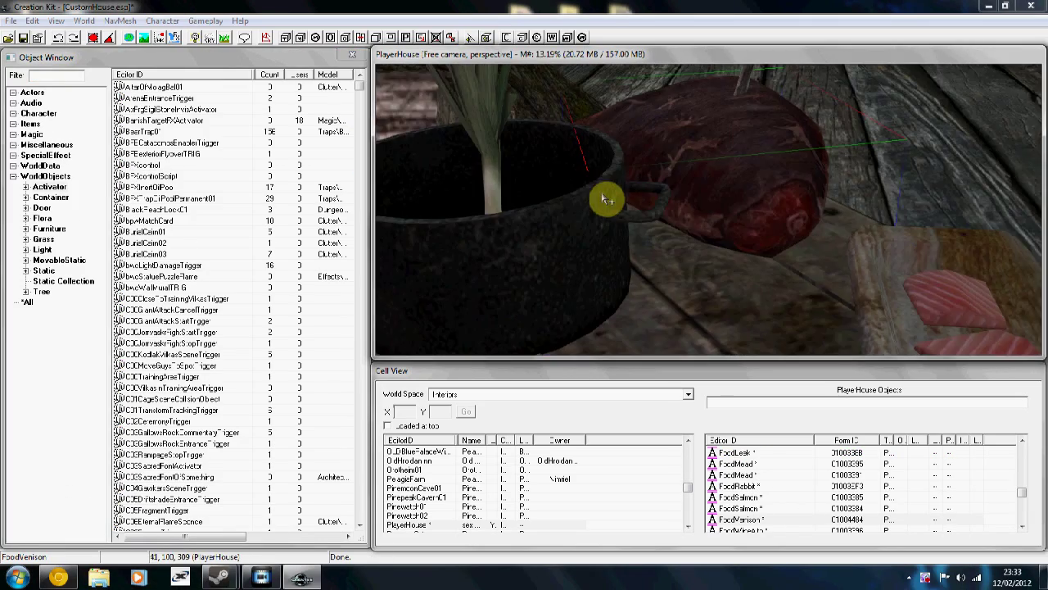
{"action": "scroll", "coordinate": [601, 200], "scroll_direction": "down", "scroll_amount": 6}
{"action": "scroll", "coordinate": [601, 201], "scroll_direction": "down", "scroll_amount": 5}
{"action": "mouse_move", "coordinate": [746, 218]}
{"action": "middle_mouse_down"}
{"action": "mouse_move", "coordinate": [725, 229]}
{"action": "mouse_move", "coordinate": [736, 210]}
{"action": "mouse_move", "coordinate": [591, 295]}
{"action": "middle_mouse_up"}
{"action": "middle_click_drag", "start_coordinate": [449, 246], "coordinate": [684, 214], "text": "shift"}
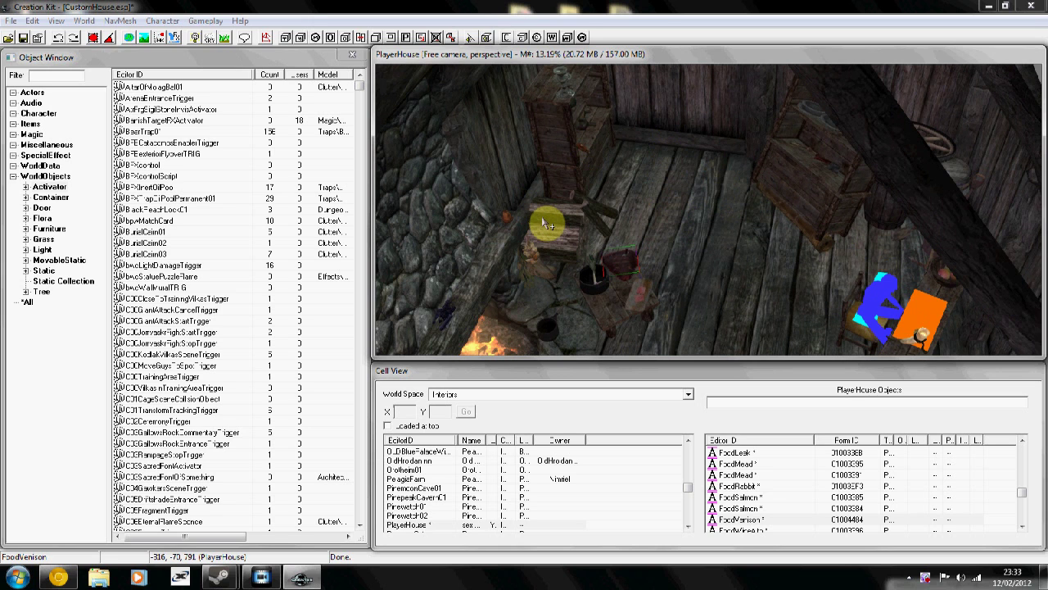
{"action": "middle_click_drag", "start_coordinate": [545, 221], "coordinate": [557, 203], "text": "shift"}
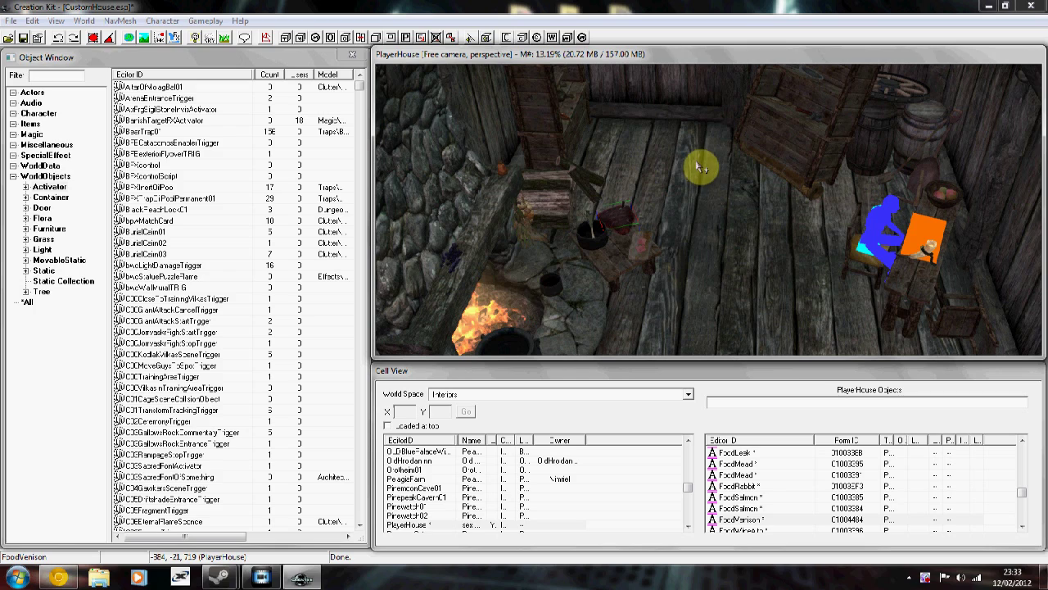
Examine the wine bottles standing and lying on the wooden shelf unit, both close up and from farther away.
{"action": "middle_click_drag", "start_coordinate": [700, 161], "coordinate": [548, 129]}
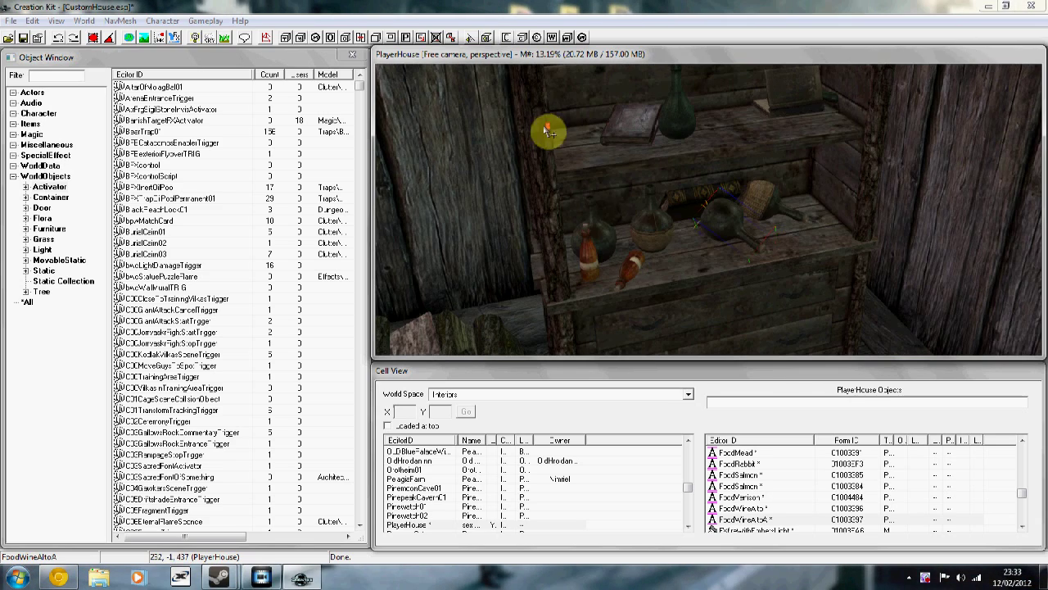
{"action": "middle_click_drag", "start_coordinate": [604, 195], "coordinate": [734, 199]}
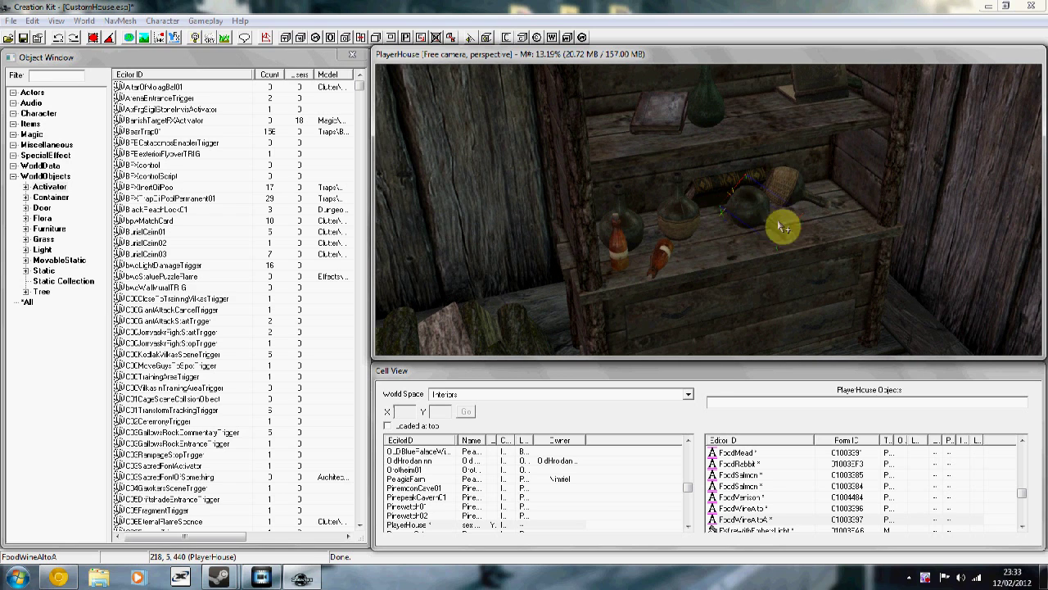
{"action": "left_click", "coordinate": [685, 214]}
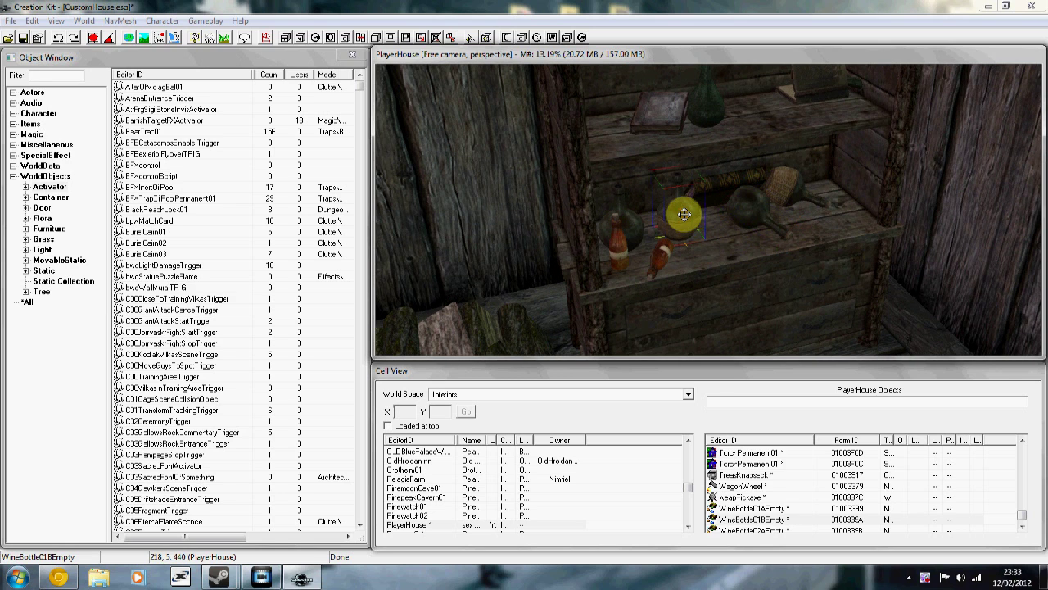
{"action": "scroll", "coordinate": [684, 213], "scroll_direction": "up", "scroll_amount": 5}
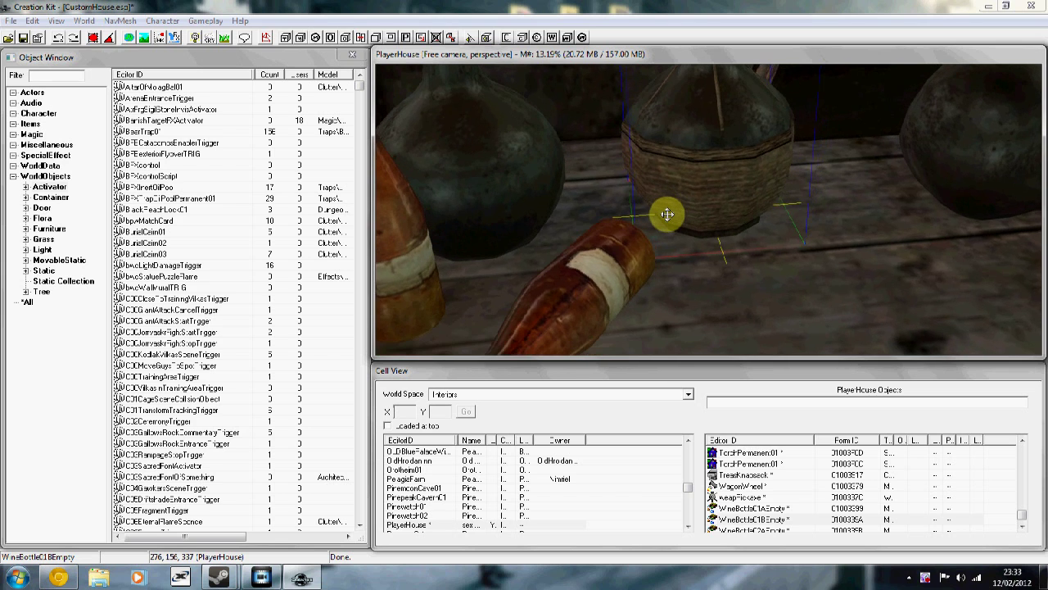
{"action": "scroll", "coordinate": [668, 214], "scroll_direction": "down", "scroll_amount": 3}
{"action": "scroll", "coordinate": [668, 214], "scroll_direction": "down", "scroll_amount": 4}
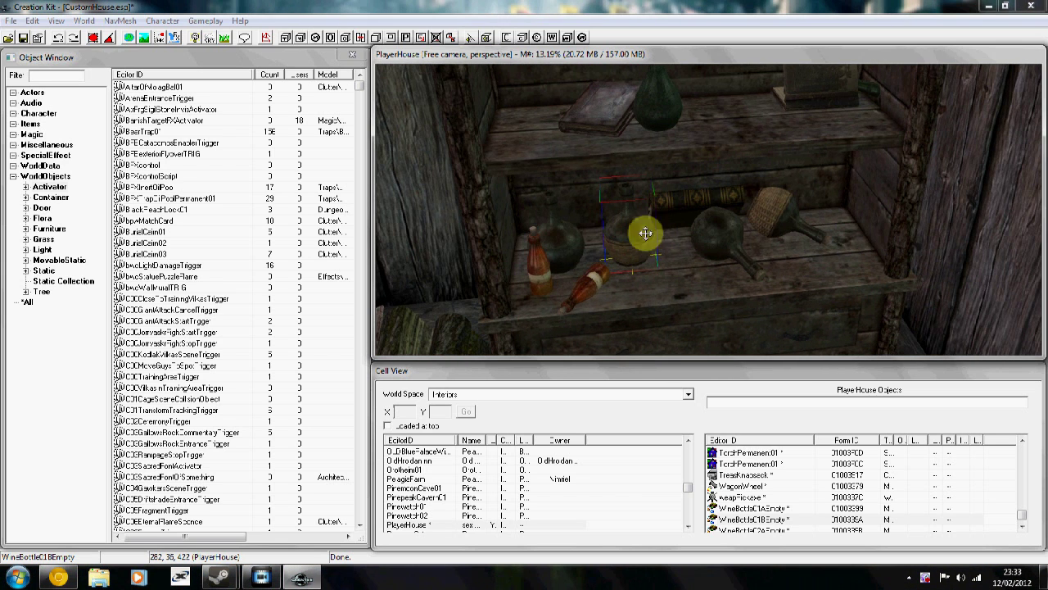
{"action": "left_click", "coordinate": [725, 238]}
{"action": "scroll", "coordinate": [735, 234], "scroll_direction": "down", "scroll_amount": 5}
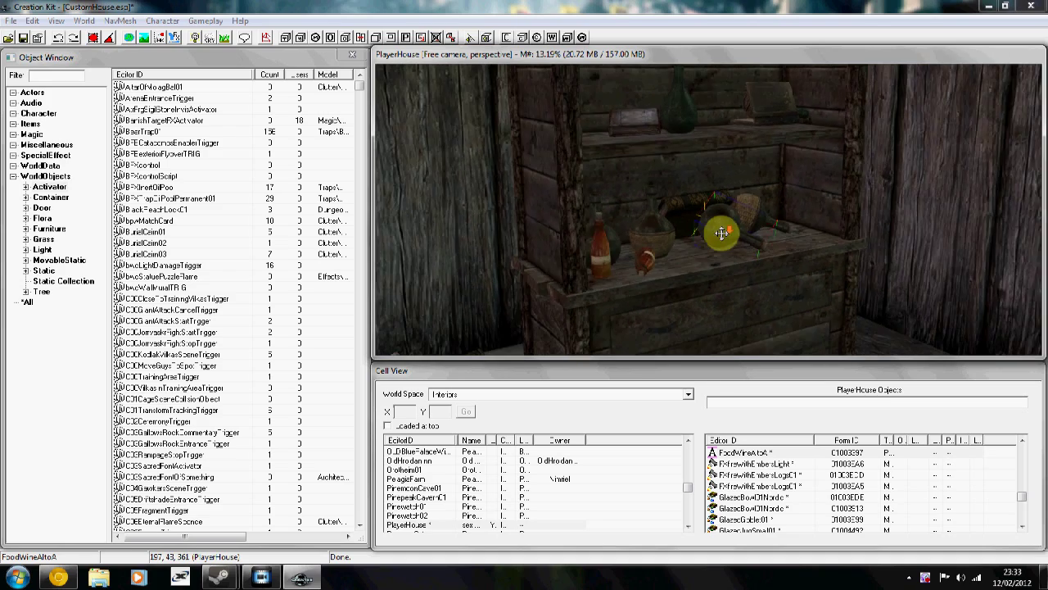
Examine the low food table beside the hearth and the cooking pots near the fire from several angles.
{"action": "middle_click_drag", "start_coordinate": [725, 224], "coordinate": [545, 159], "text": "shift"}
{"action": "scroll", "coordinate": [763, 234], "scroll_direction": "down", "scroll_amount": 2}
{"action": "scroll", "coordinate": [763, 232], "scroll_direction": "down", "scroll_amount": 3}
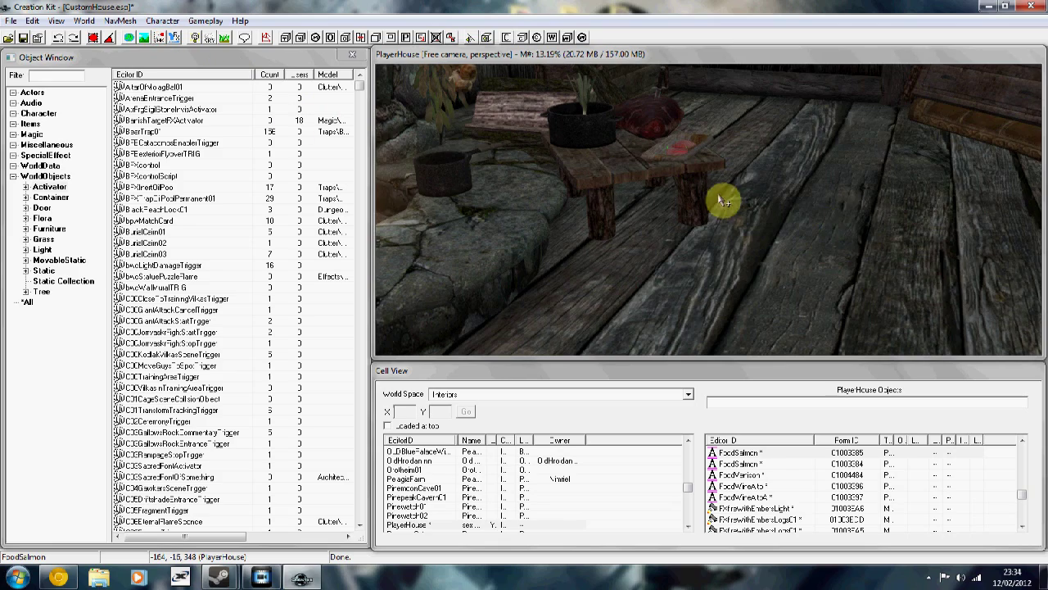
{"action": "middle_click_drag", "start_coordinate": [728, 201], "coordinate": [763, 214]}
{"action": "left_click", "coordinate": [896, 195]}
{"action": "scroll", "coordinate": [896, 195], "scroll_direction": "down", "scroll_amount": 3}
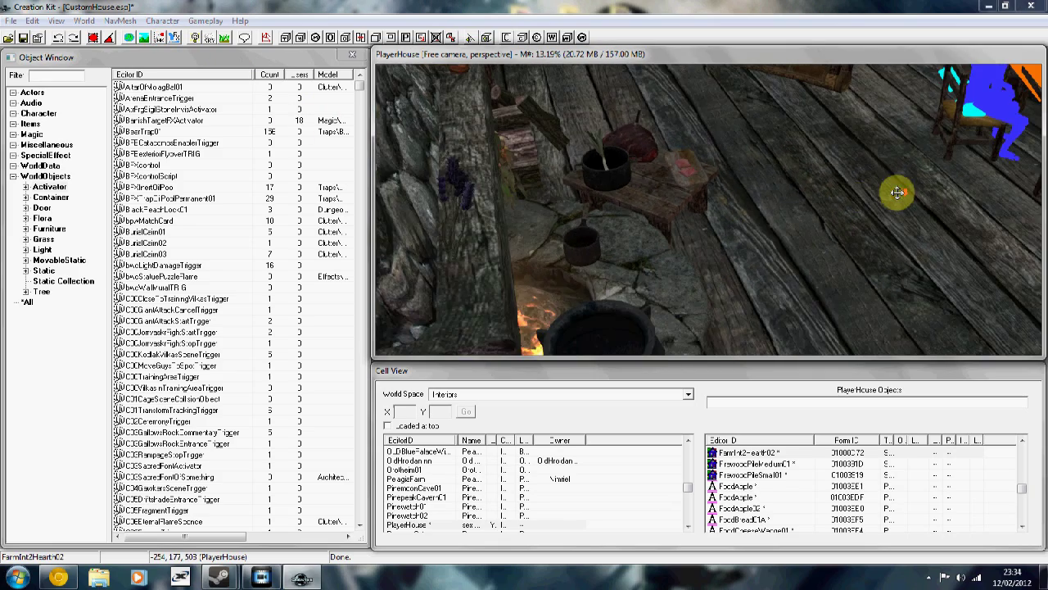
Examine the CommonChair02L chair with its seating marker and the writing table in front of it.
{"action": "scroll", "coordinate": [895, 193], "scroll_direction": "up", "scroll_amount": 2}
{"action": "scroll", "coordinate": [870, 217], "scroll_direction": "up", "scroll_amount": 3}
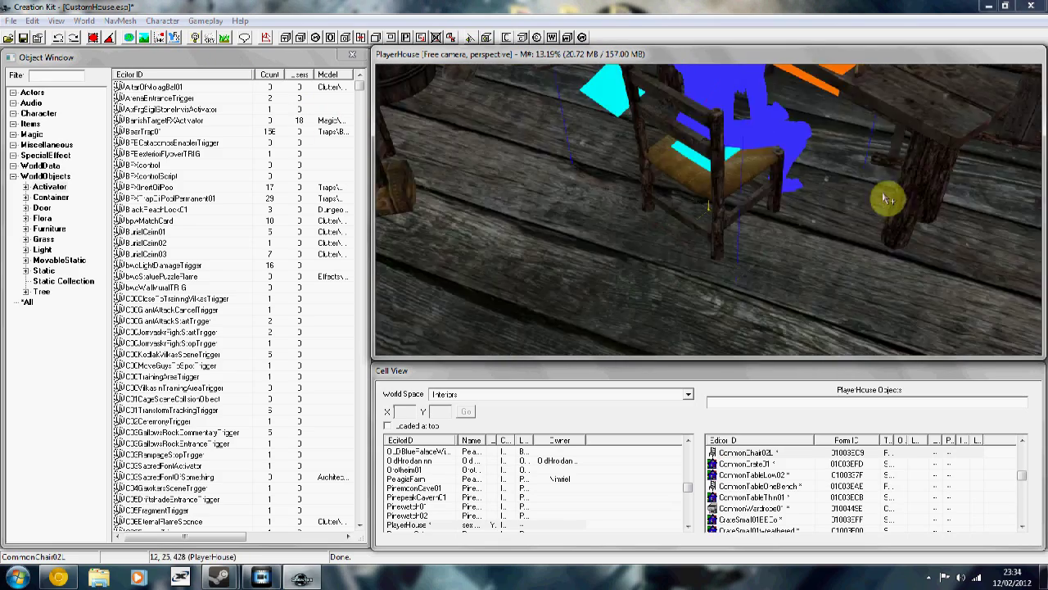
{"action": "middle_click_drag", "start_coordinate": [1040, 210], "coordinate": [711, 203], "text": "shift"}
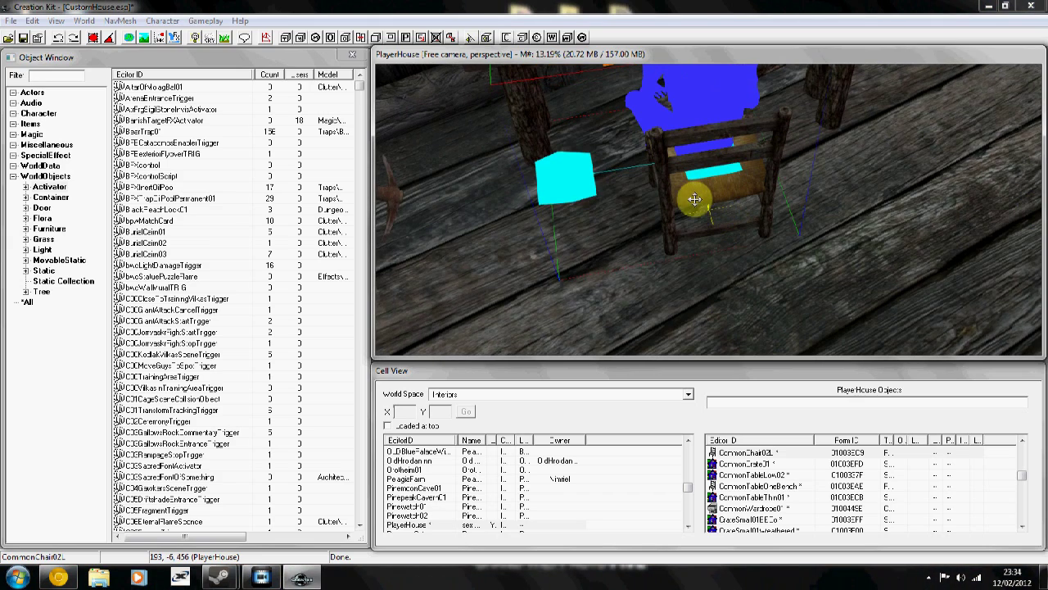
{"action": "scroll", "coordinate": [550, 180], "scroll_direction": "up", "scroll_amount": 5}
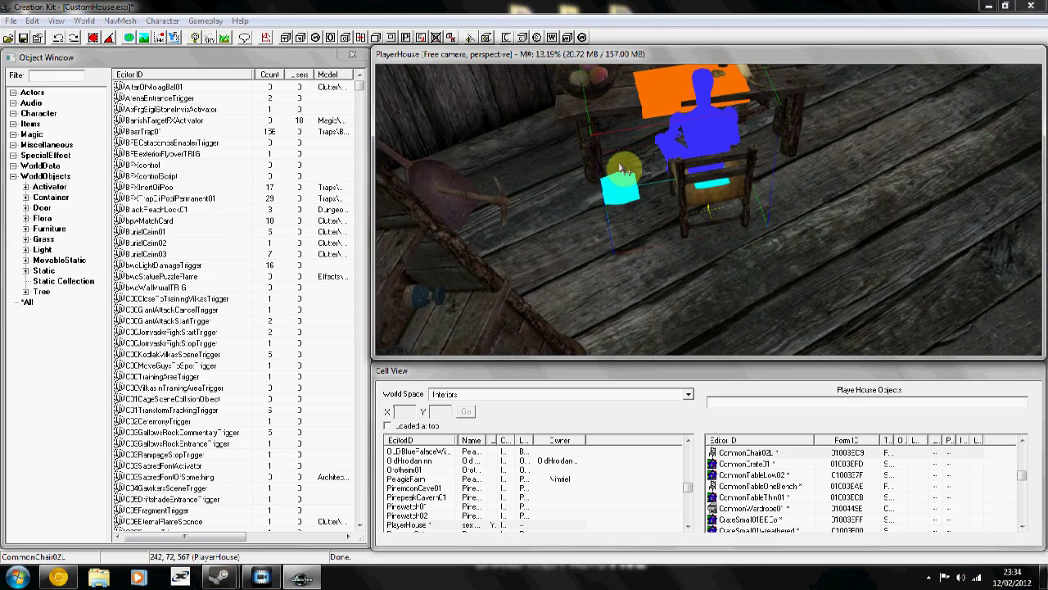
{"action": "scroll", "coordinate": [641, 154], "scroll_direction": "down", "scroll_amount": 5}
{"action": "scroll", "coordinate": [631, 152], "scroll_direction": "down", "scroll_amount": 1}
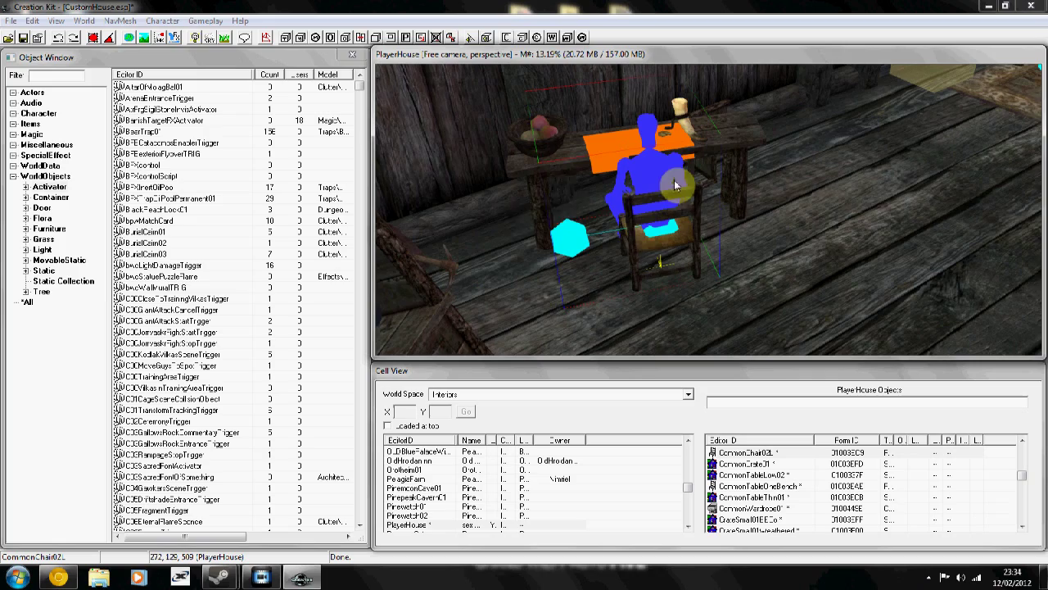
Examine the broom by the railing, the dining table with its bench seating markers, and the salt pile.
{"action": "mouse_move", "coordinate": [862, 199]}
{"action": "middle_mouse_down"}
{"action": "mouse_move", "coordinate": [802, 215]}
{"action": "mouse_move", "coordinate": [716, 215]}
{"action": "mouse_move", "coordinate": [852, 211]}
{"action": "middle_mouse_up"}
{"action": "key", "text": "c"}
{"action": "scroll", "coordinate": [852, 210], "scroll_direction": "down", "scroll_amount": 3}
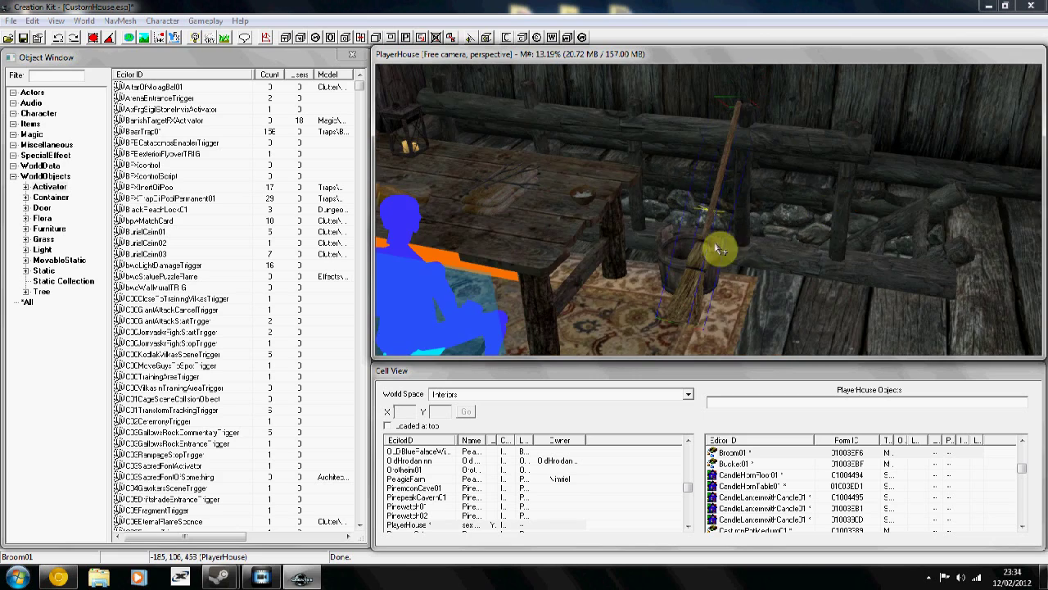
{"action": "mouse_move", "coordinate": [718, 248]}
{"action": "middle_mouse_down", "text": "shift"}
{"action": "mouse_move", "coordinate": [744, 222]}
{"action": "mouse_move", "coordinate": [727, 234]}
{"action": "middle_mouse_up", "text": "shift"}
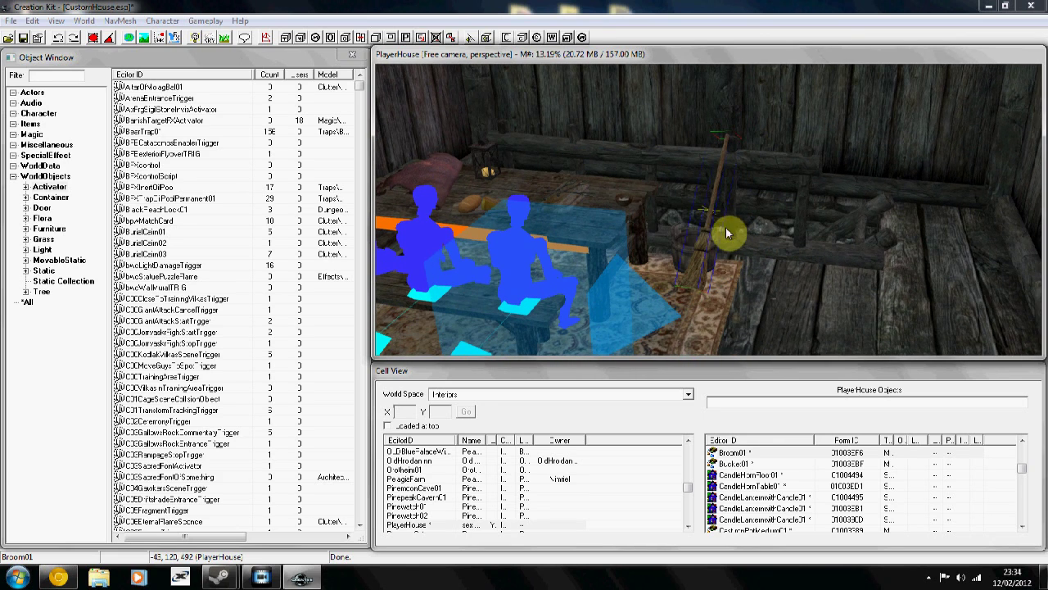
{"action": "left_click", "coordinate": [628, 195]}
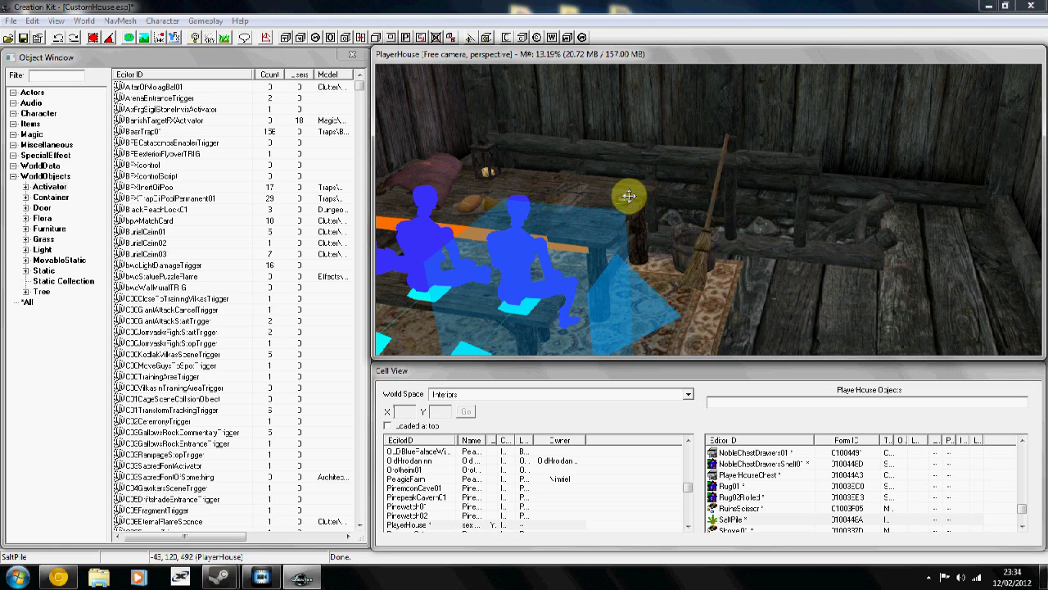
{"action": "middle_click_drag", "start_coordinate": [628, 196], "coordinate": [643, 203], "text": "shift"}
{"action": "scroll", "coordinate": [643, 203], "scroll_direction": "down", "scroll_amount": 3}
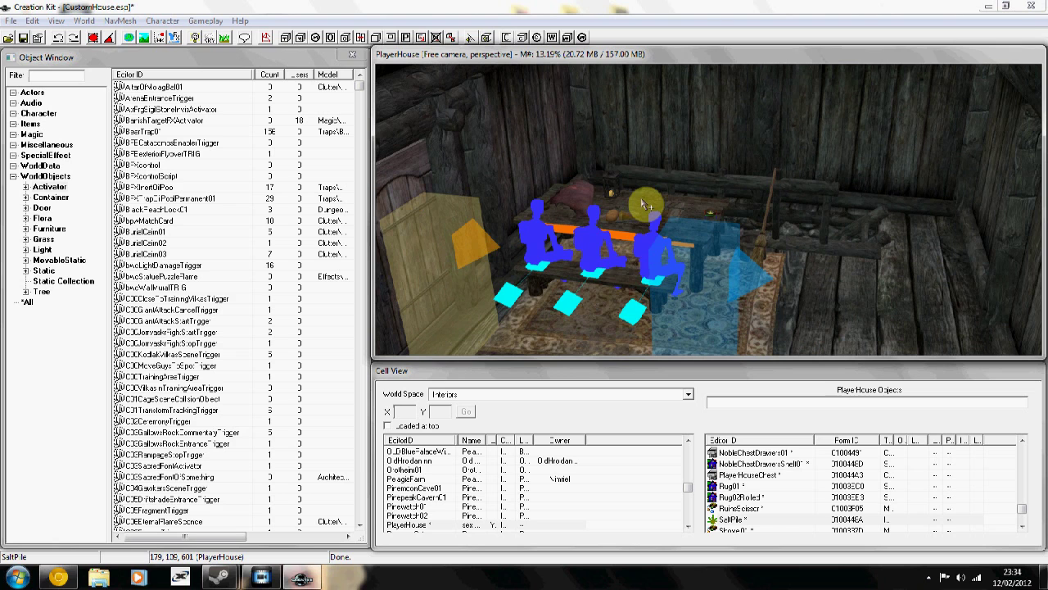
{"action": "middle_click_drag", "start_coordinate": [710, 247], "coordinate": [715, 238]}
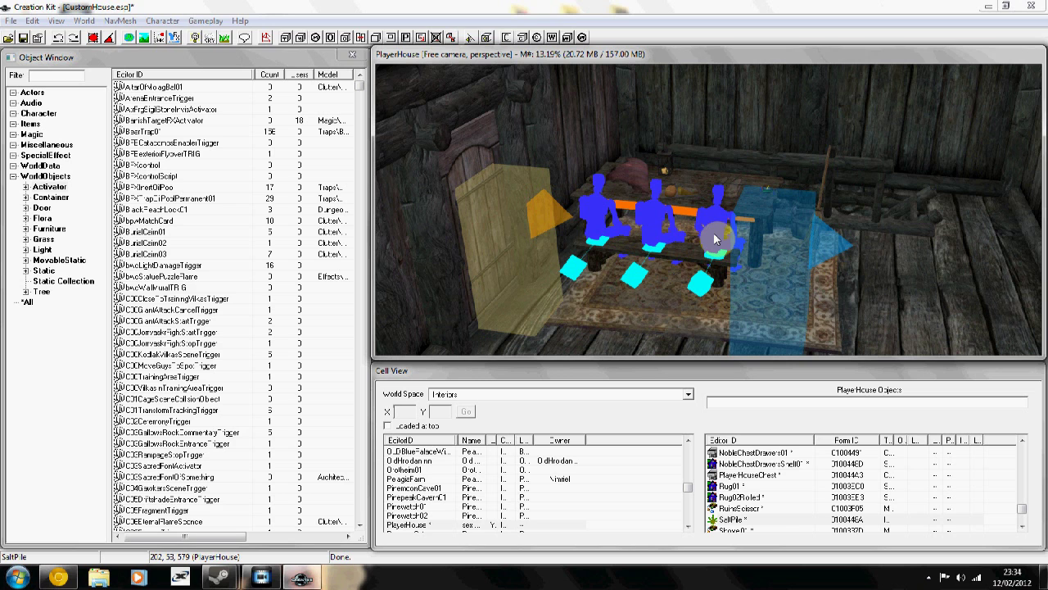
{"action": "middle_click_drag", "start_coordinate": [714, 239], "coordinate": [533, 122], "text": "shift"}
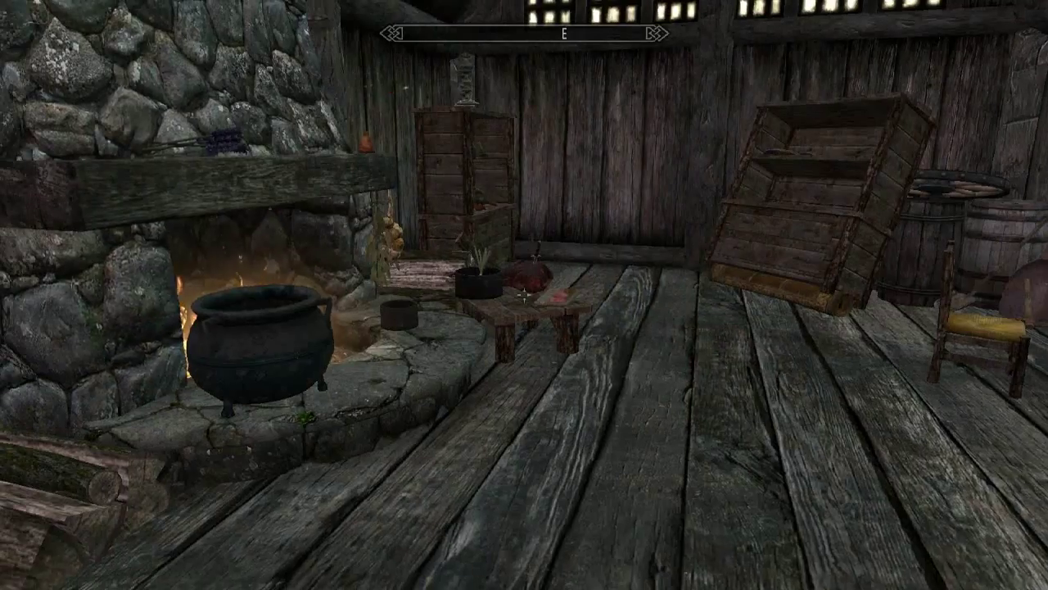
{"action": "key", "text": "w"}
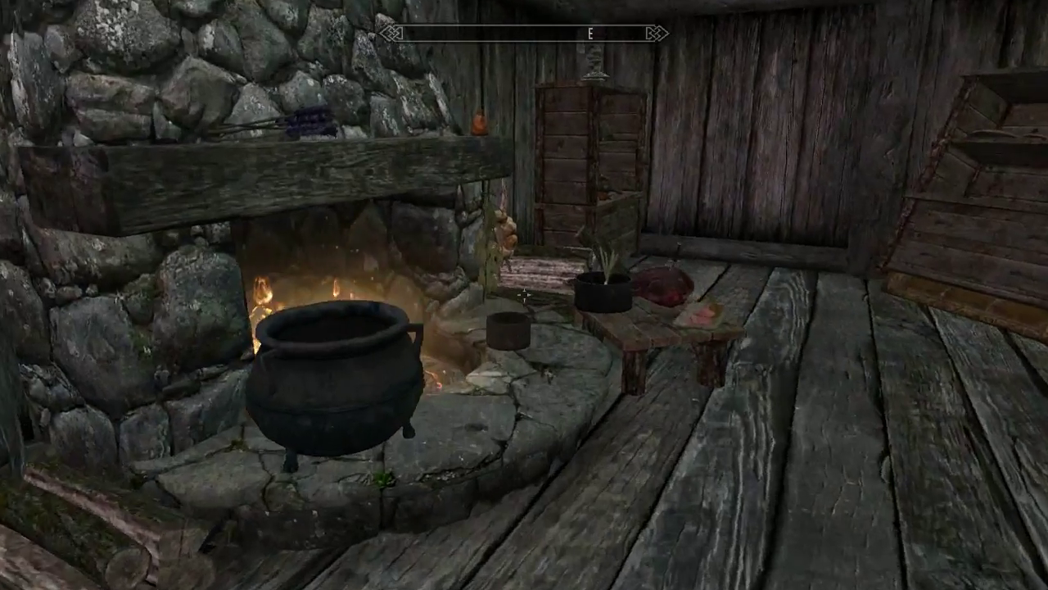